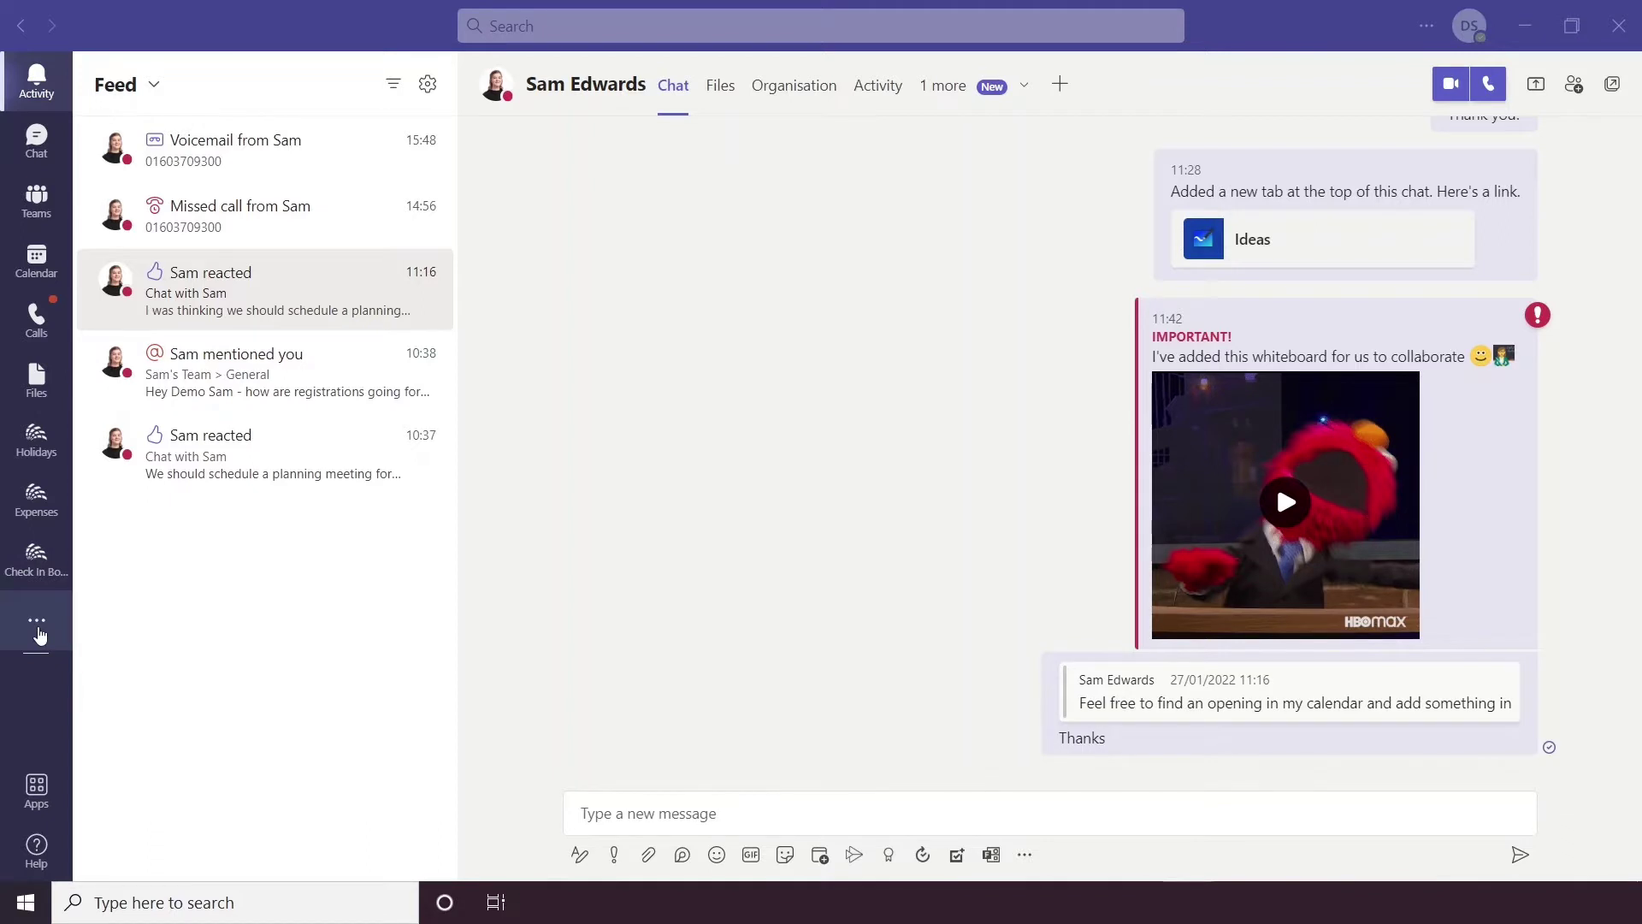
Step: Pin OneNote from the additional apps to the app bar
left_click(38, 631)
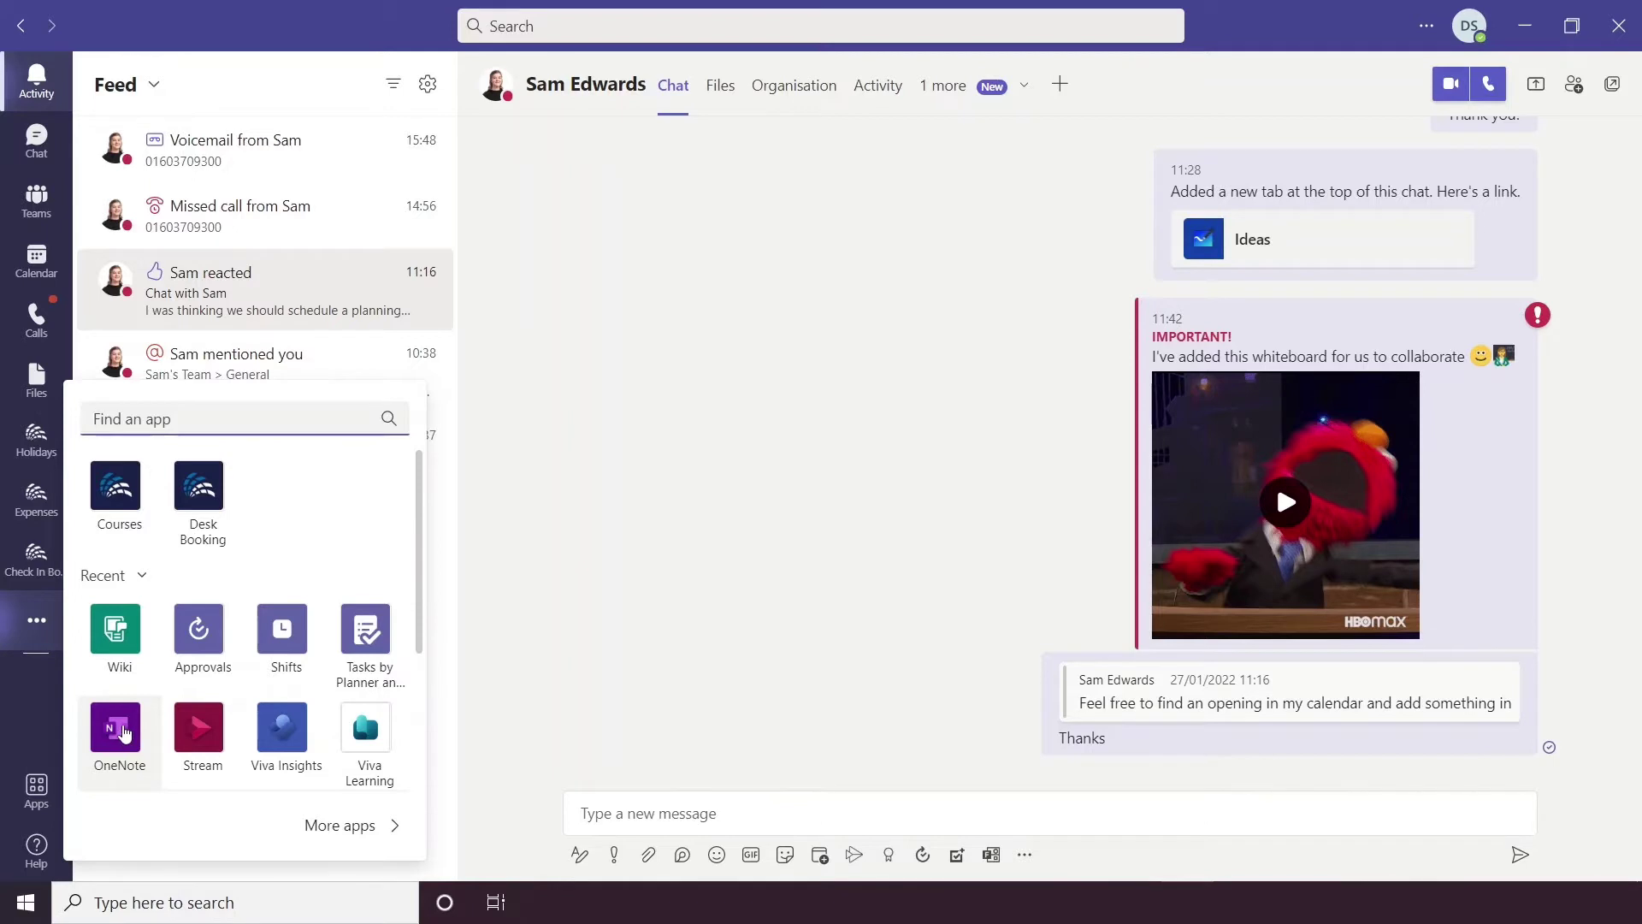
right_click(126, 733)
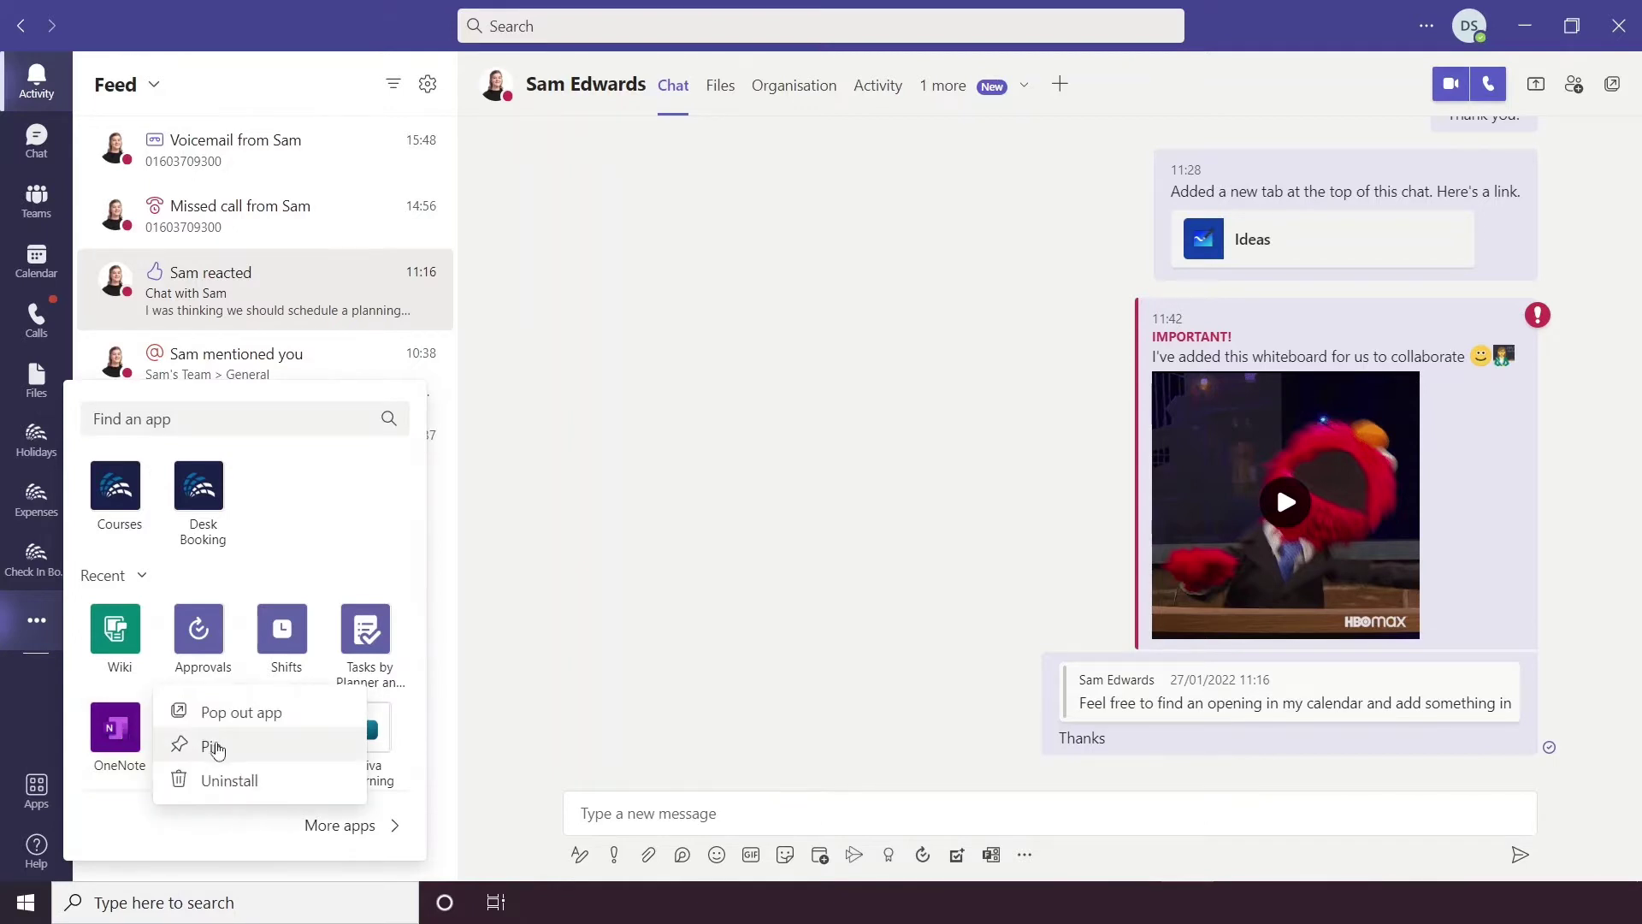
left_click(171, 744)
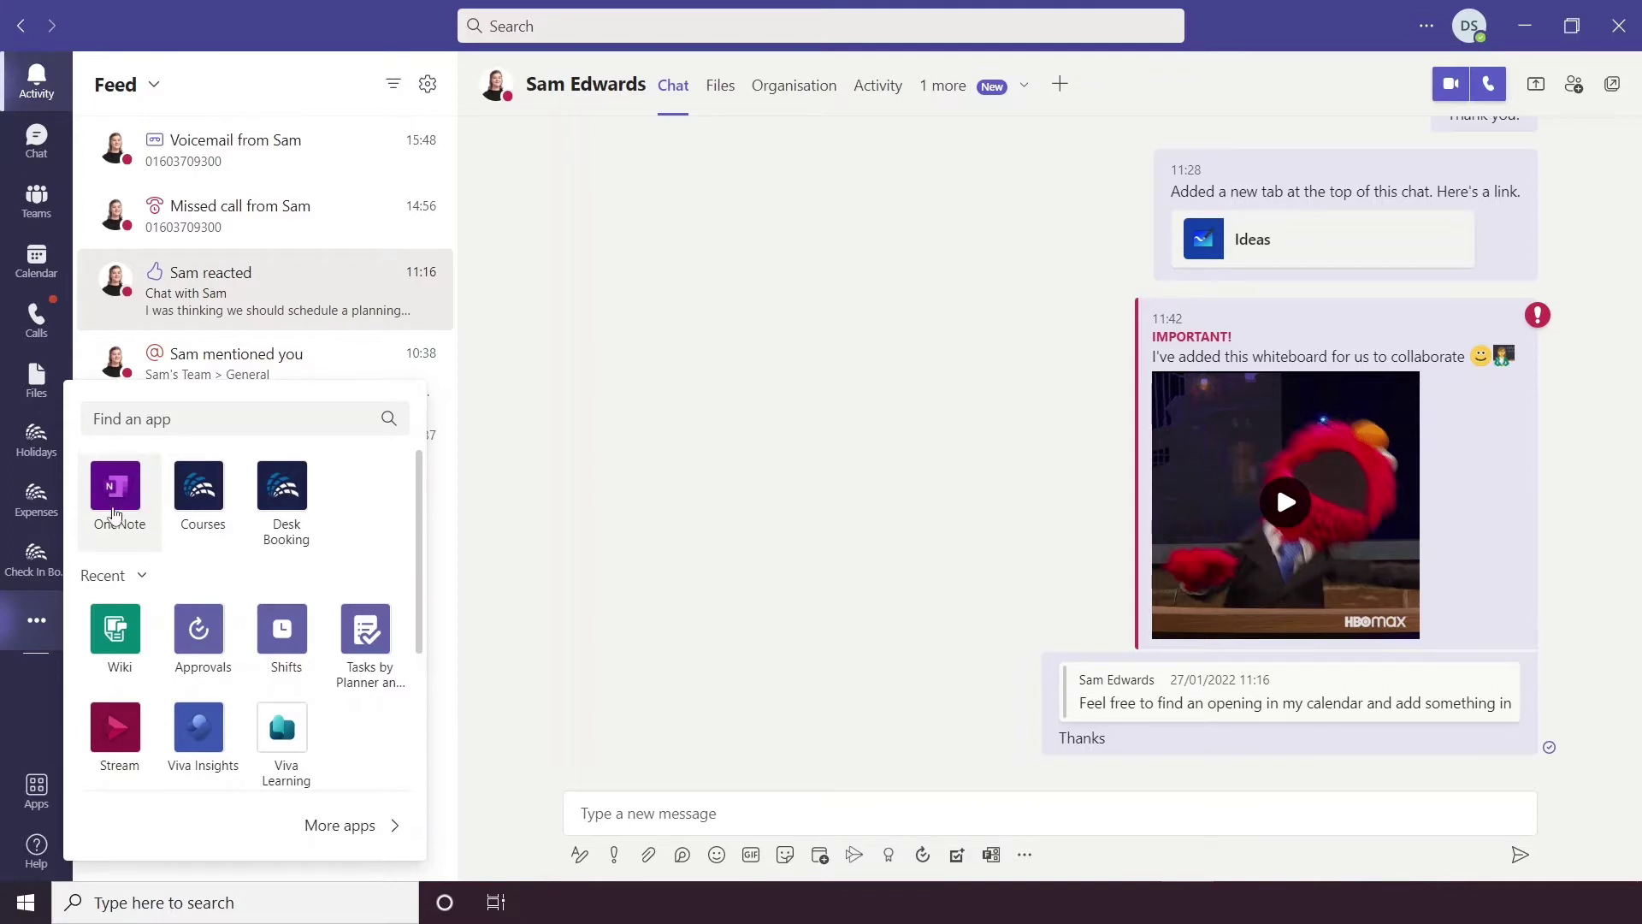
Step: Move OneNote into the main app bar directly below Files and open it
left_click(37, 633)
left_click(39, 630)
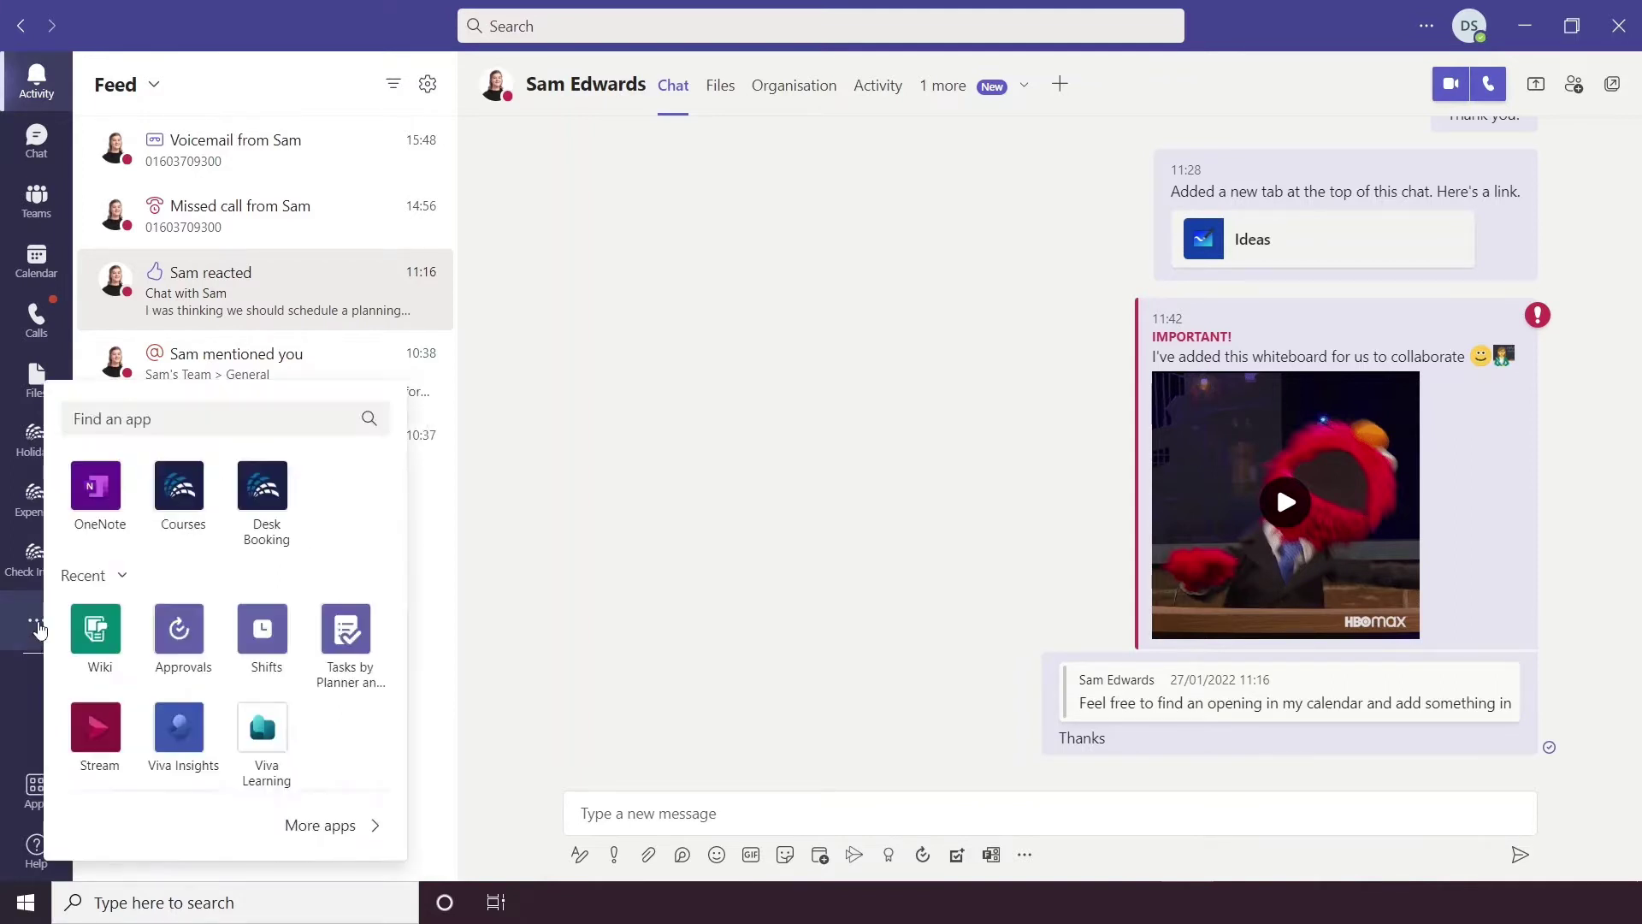
left_click_drag(95, 487, 30, 426)
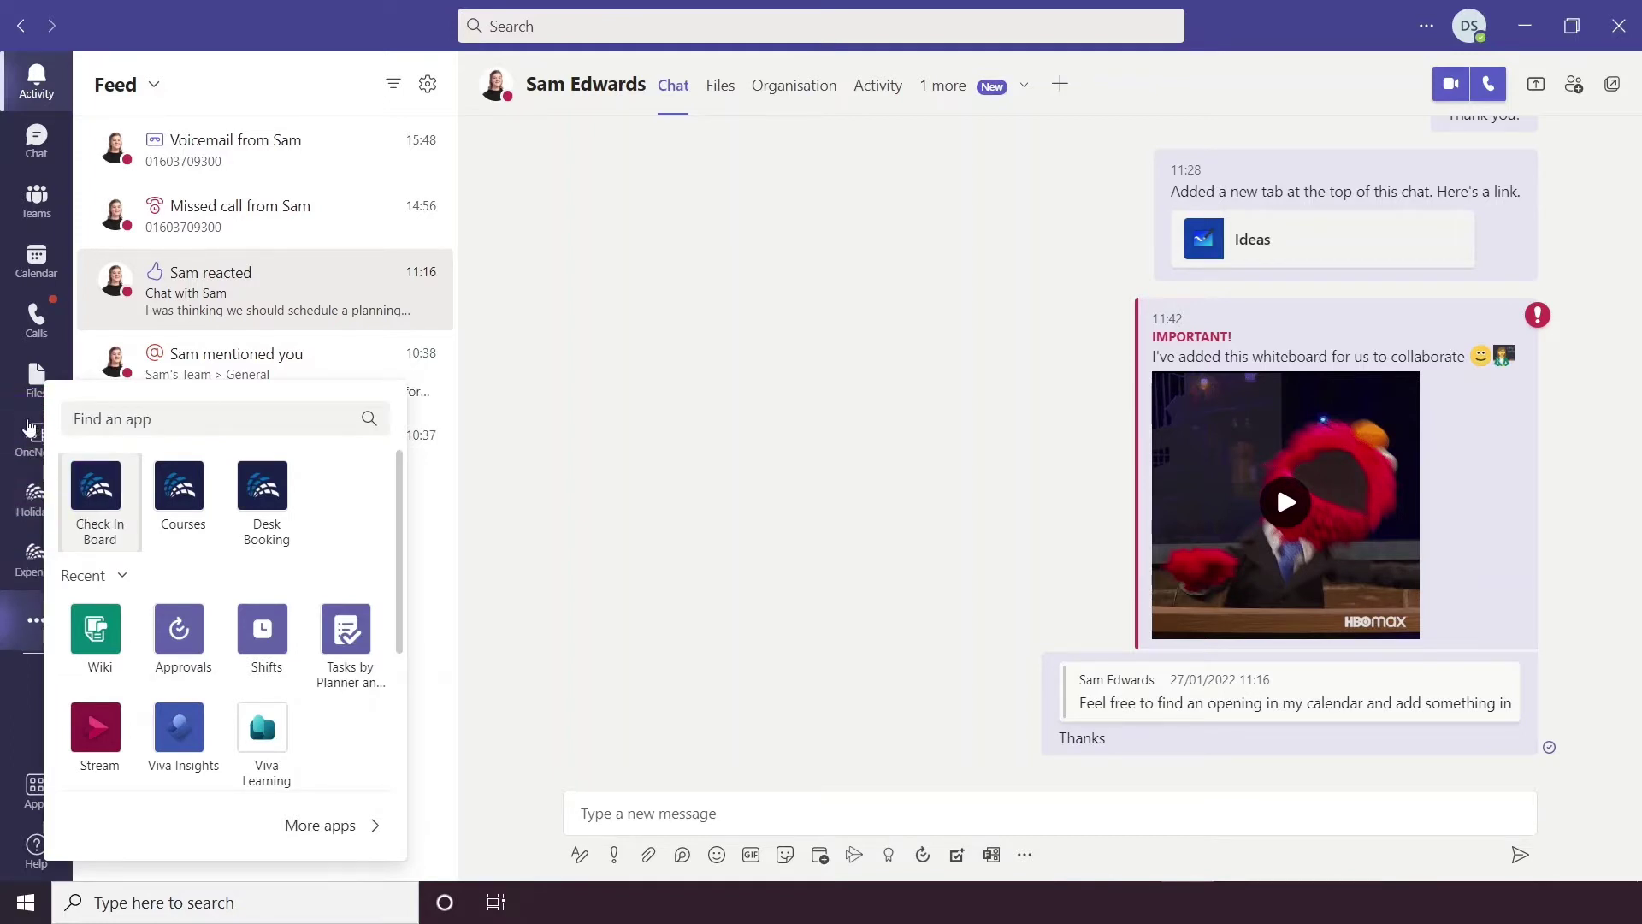
left_click(34, 622)
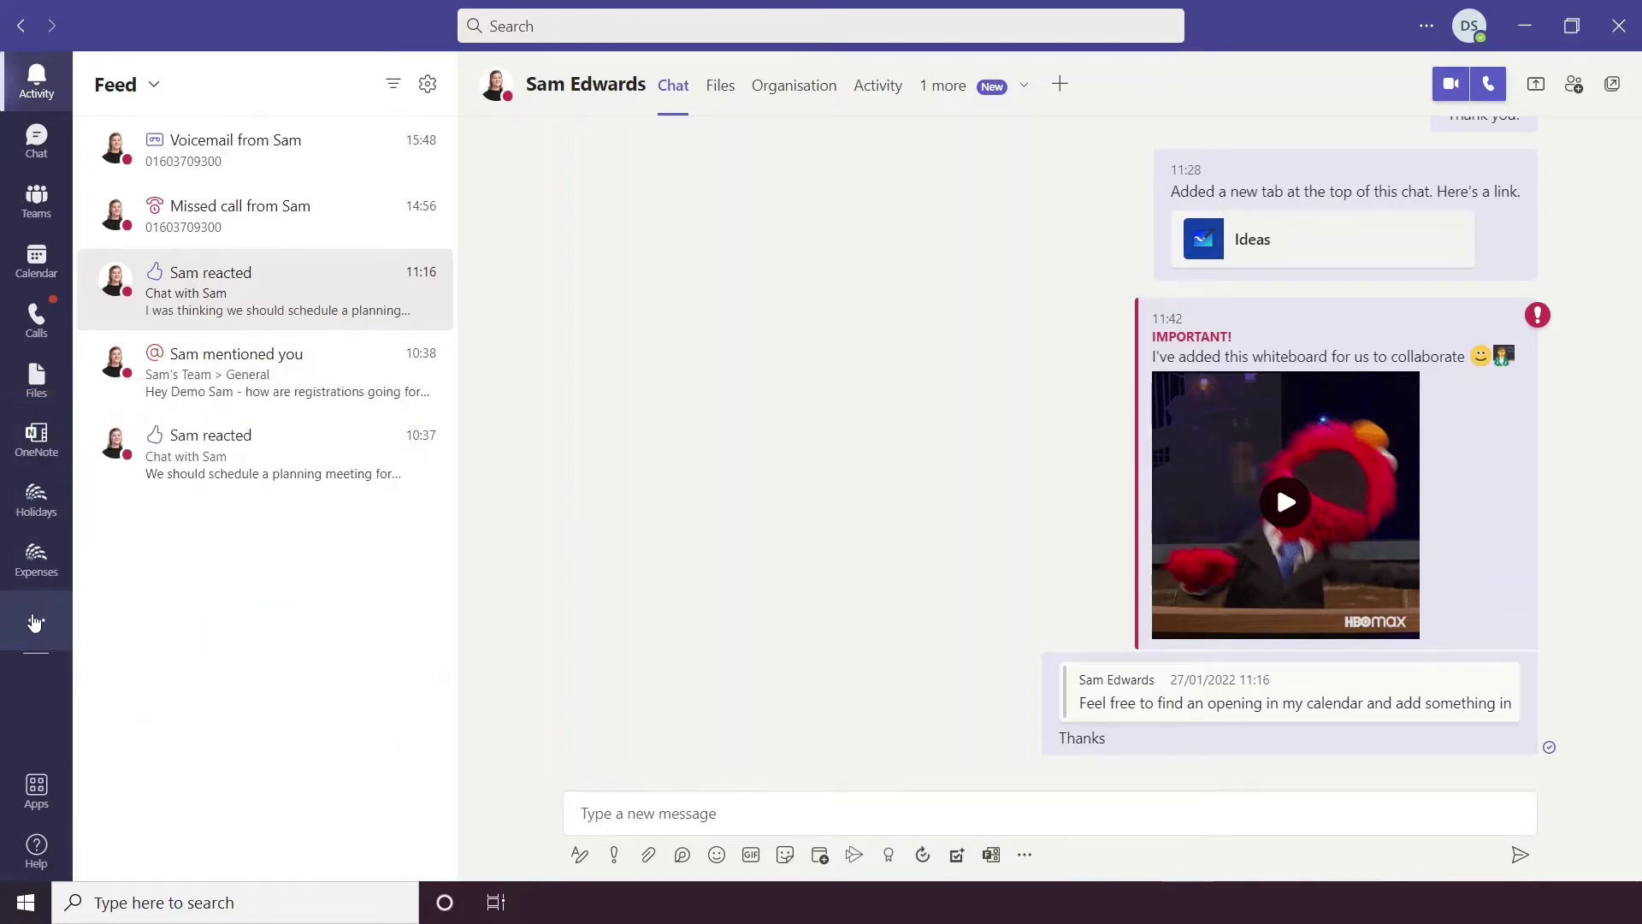
left_click(51, 451)
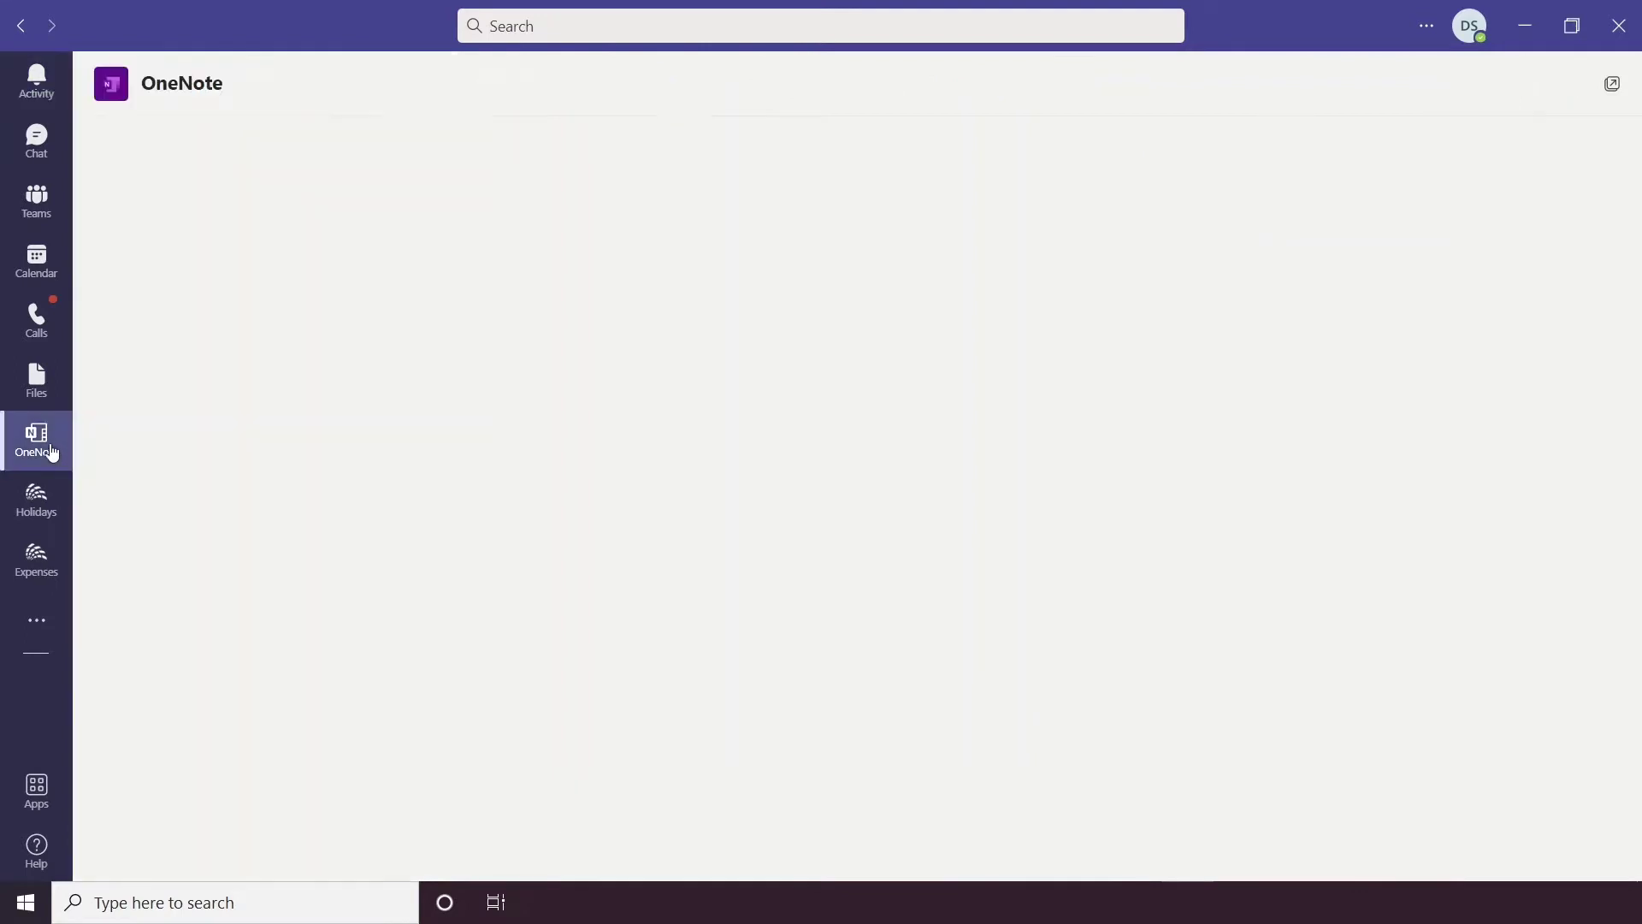
Step: Open the app store through the option for more apps and look over its home page
left_click(37, 622)
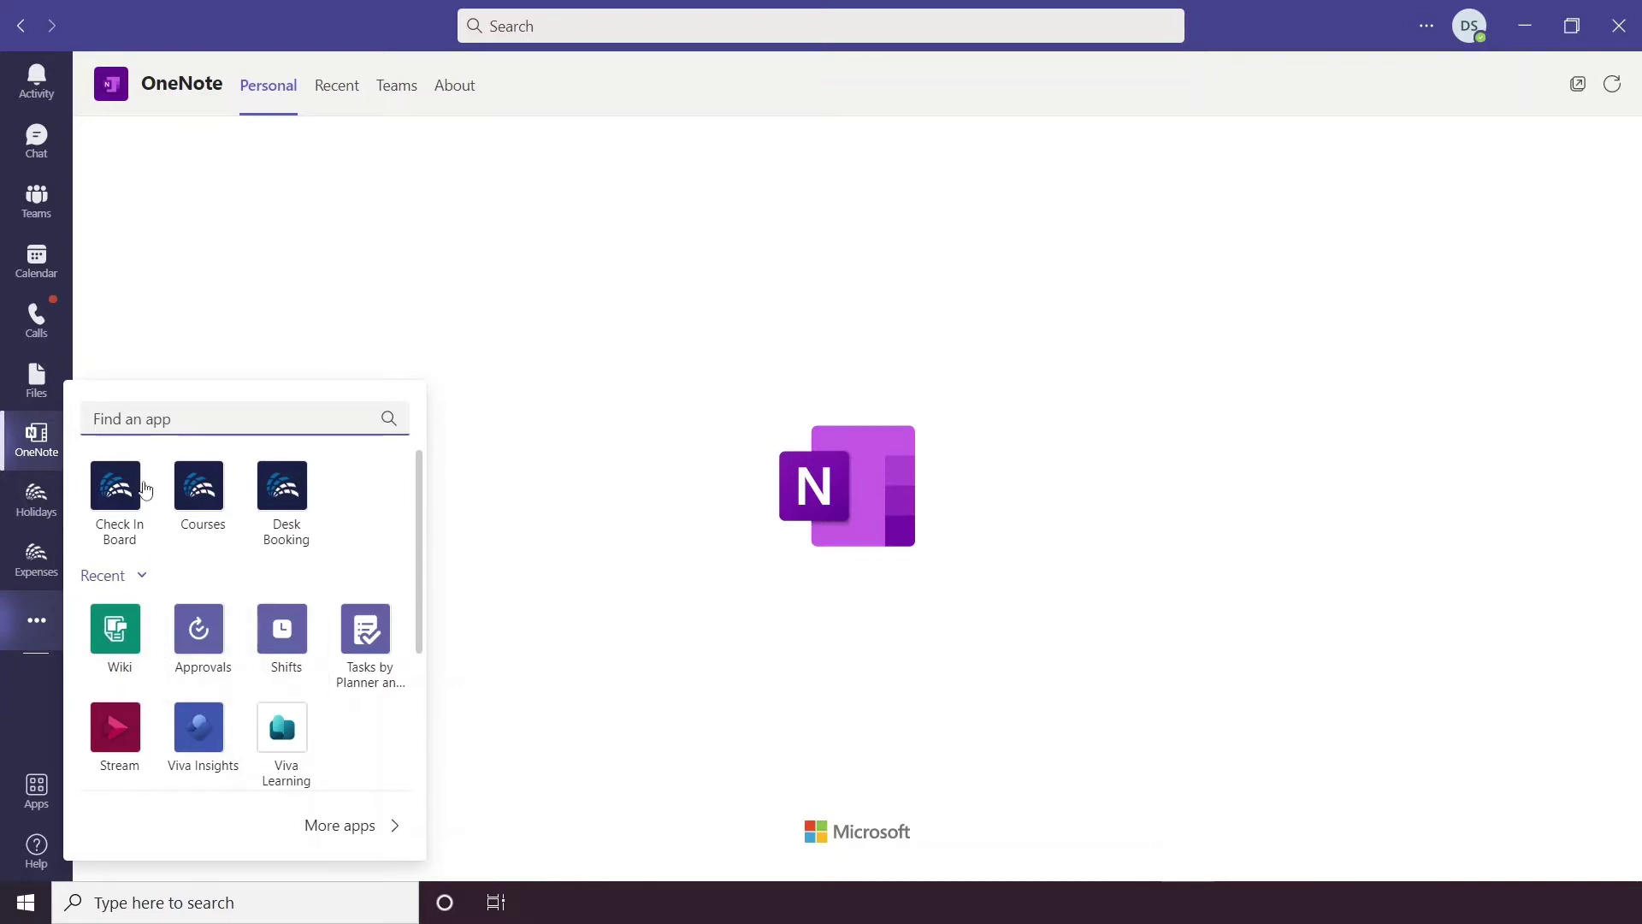
left_click(154, 419)
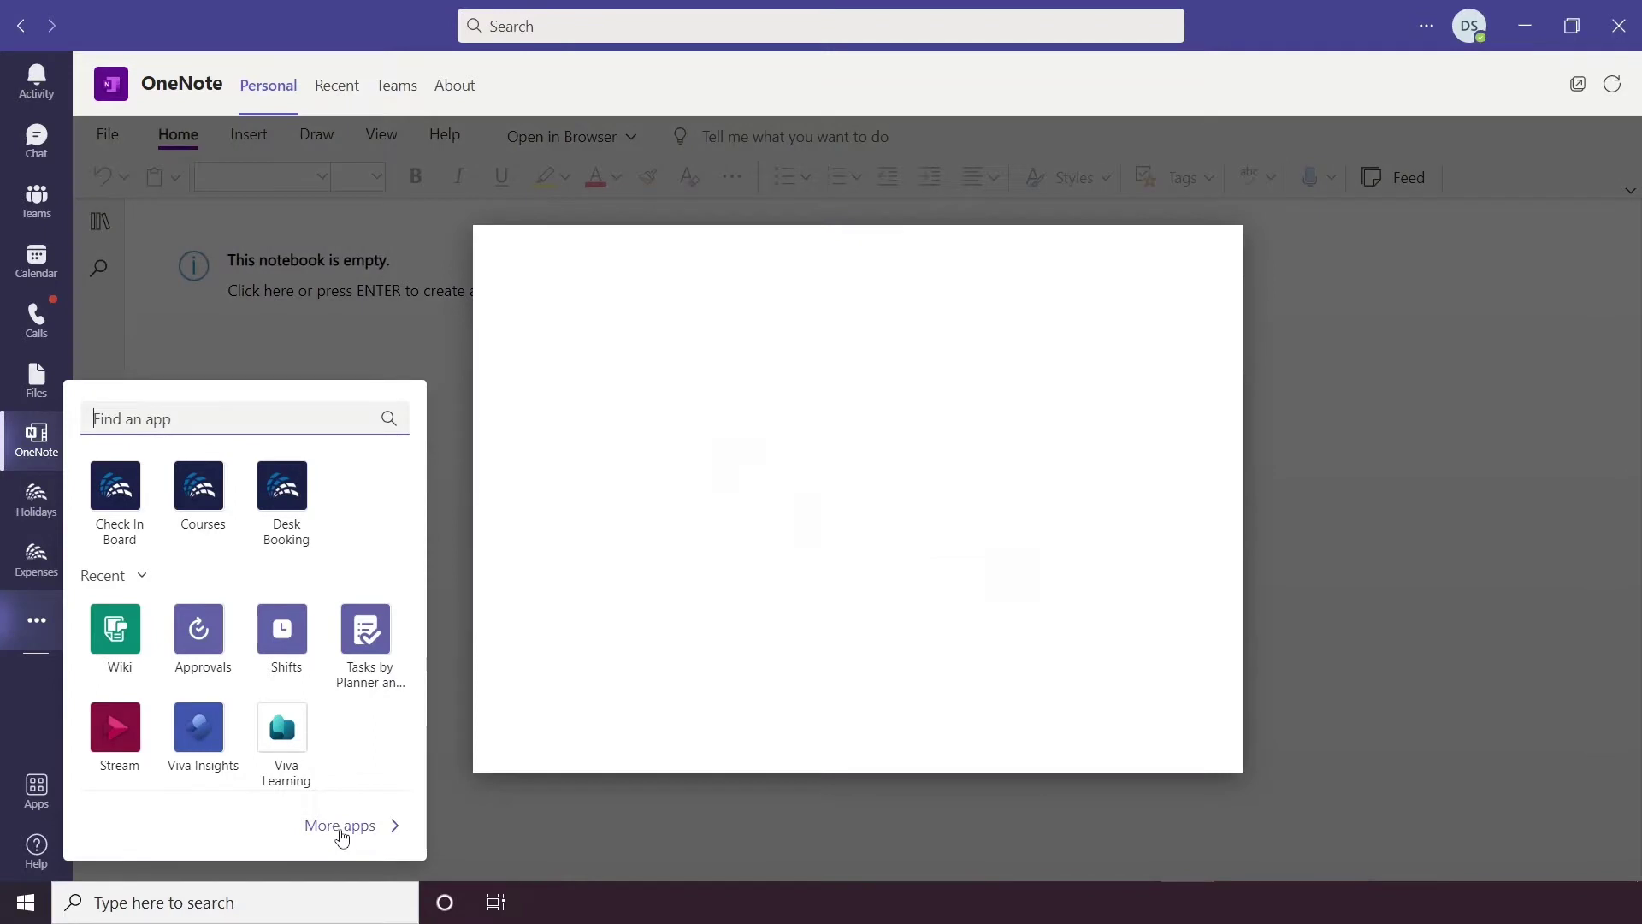
left_click(338, 826)
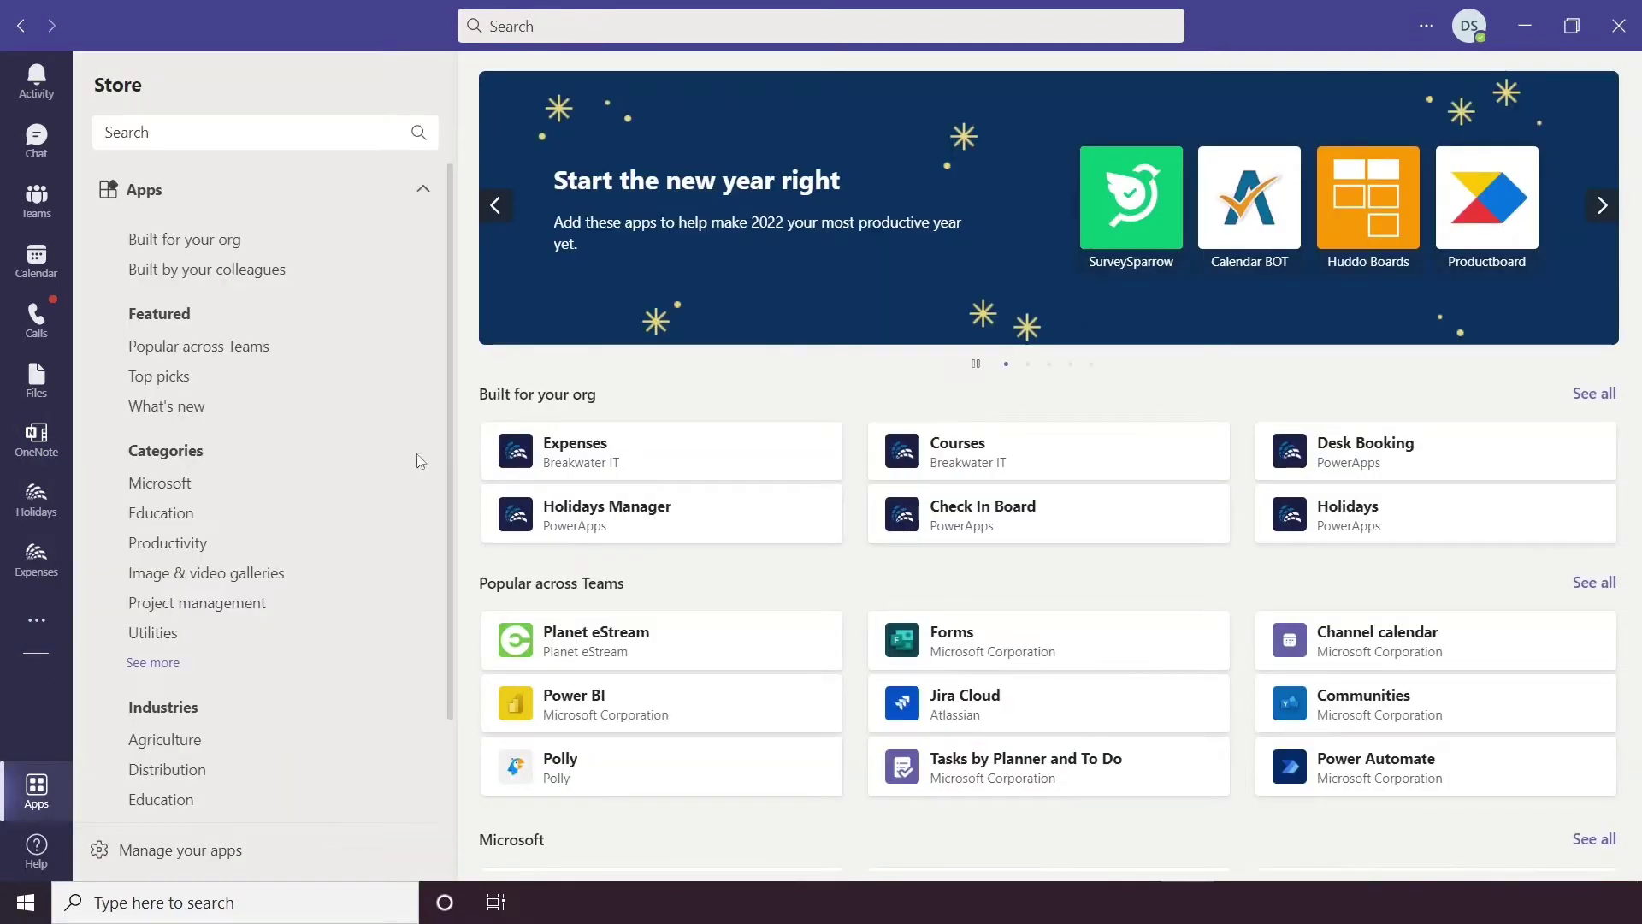
scroll(352, 608, "down", 2)
scroll(351, 633, "up", 3)
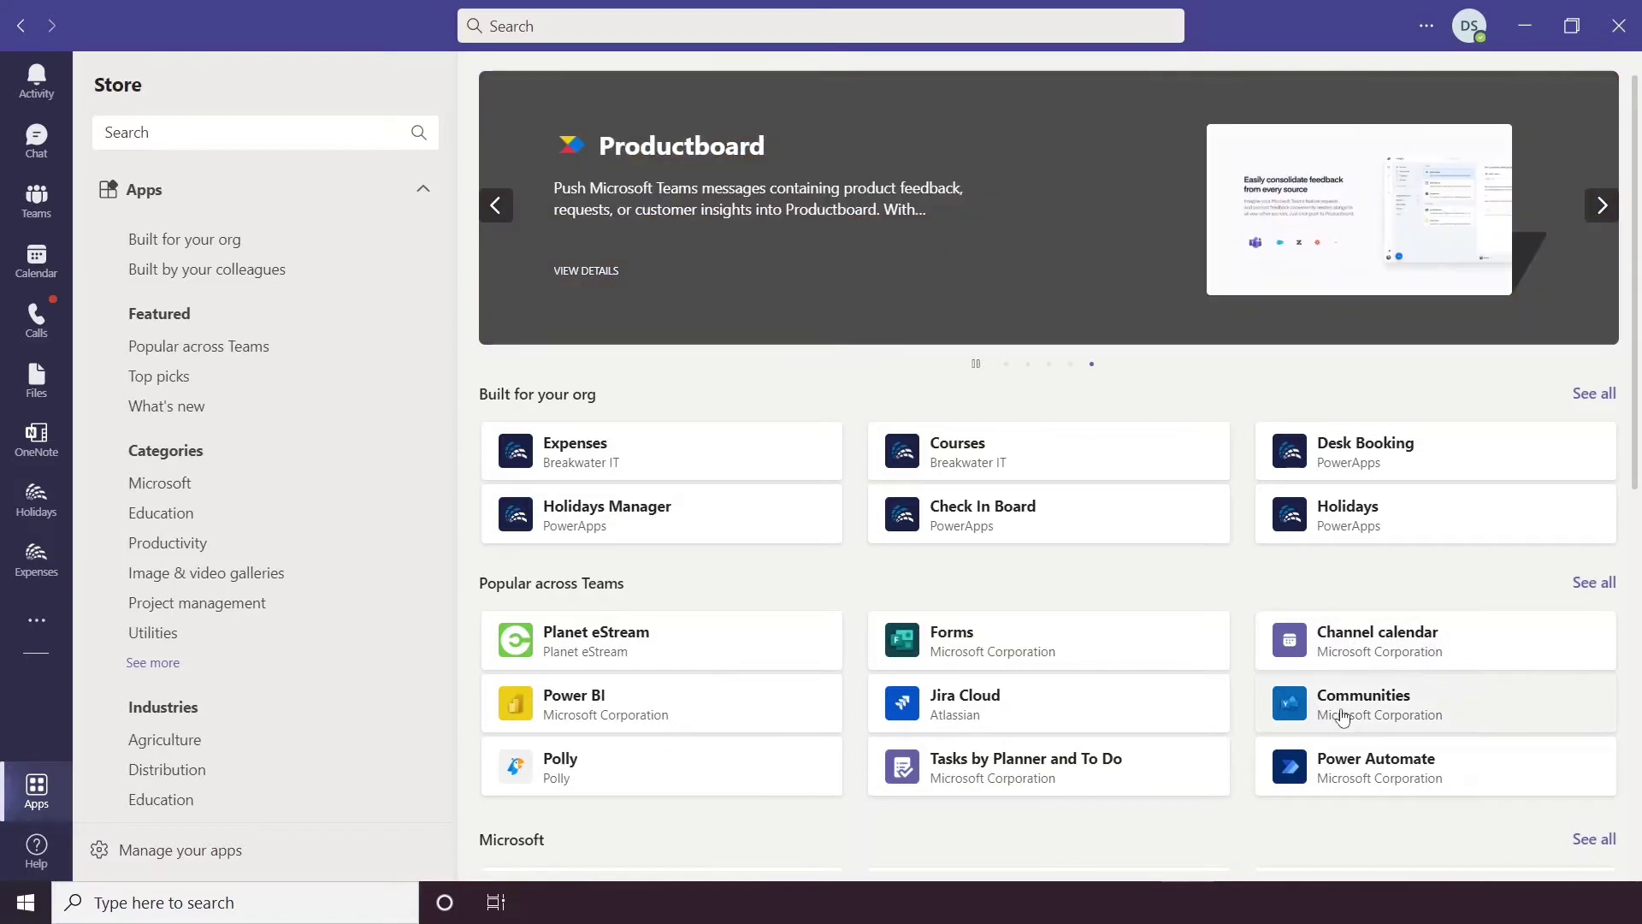
Step: Browse the Top picks and What's new collections in the store and look through its category list
left_click(174, 385)
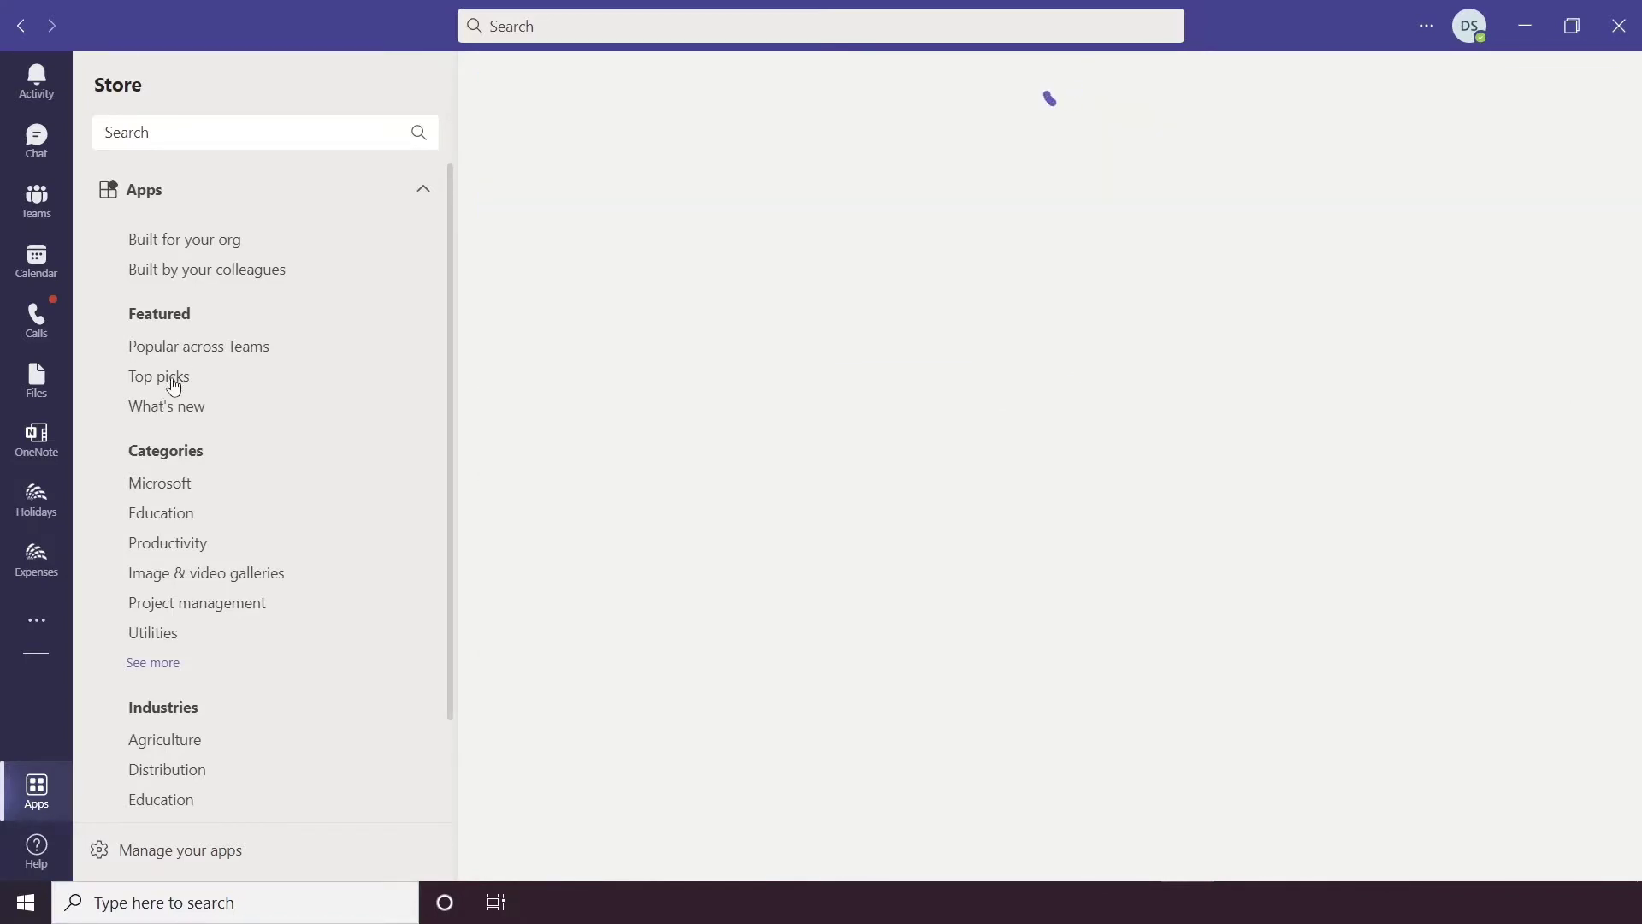
left_click(177, 417)
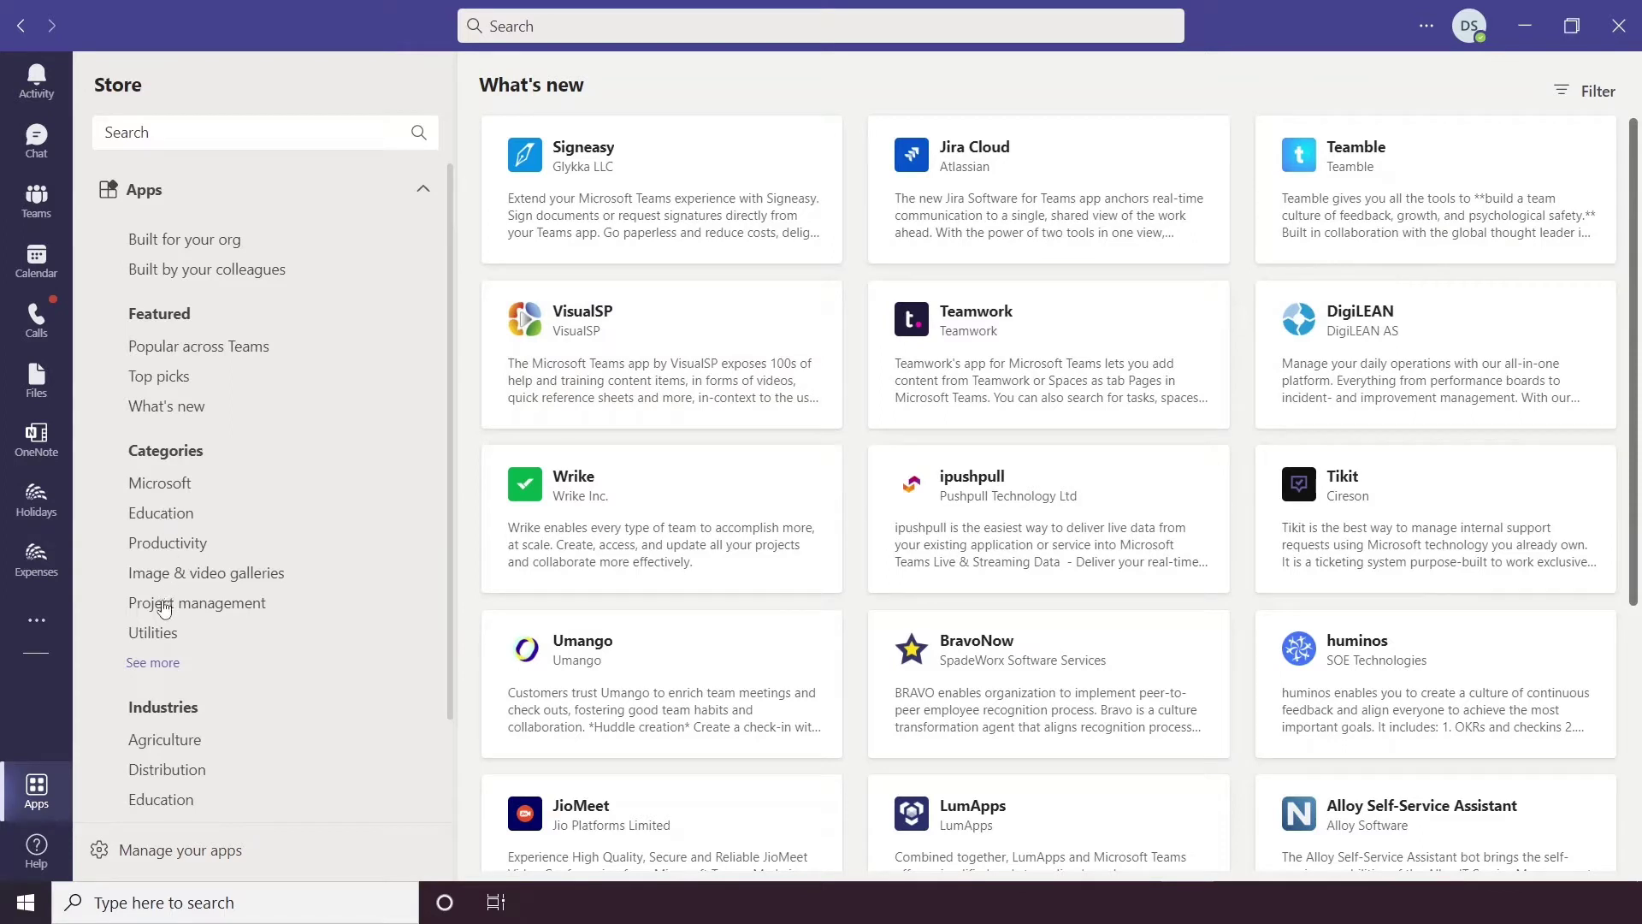
scroll(177, 568, "down", 3)
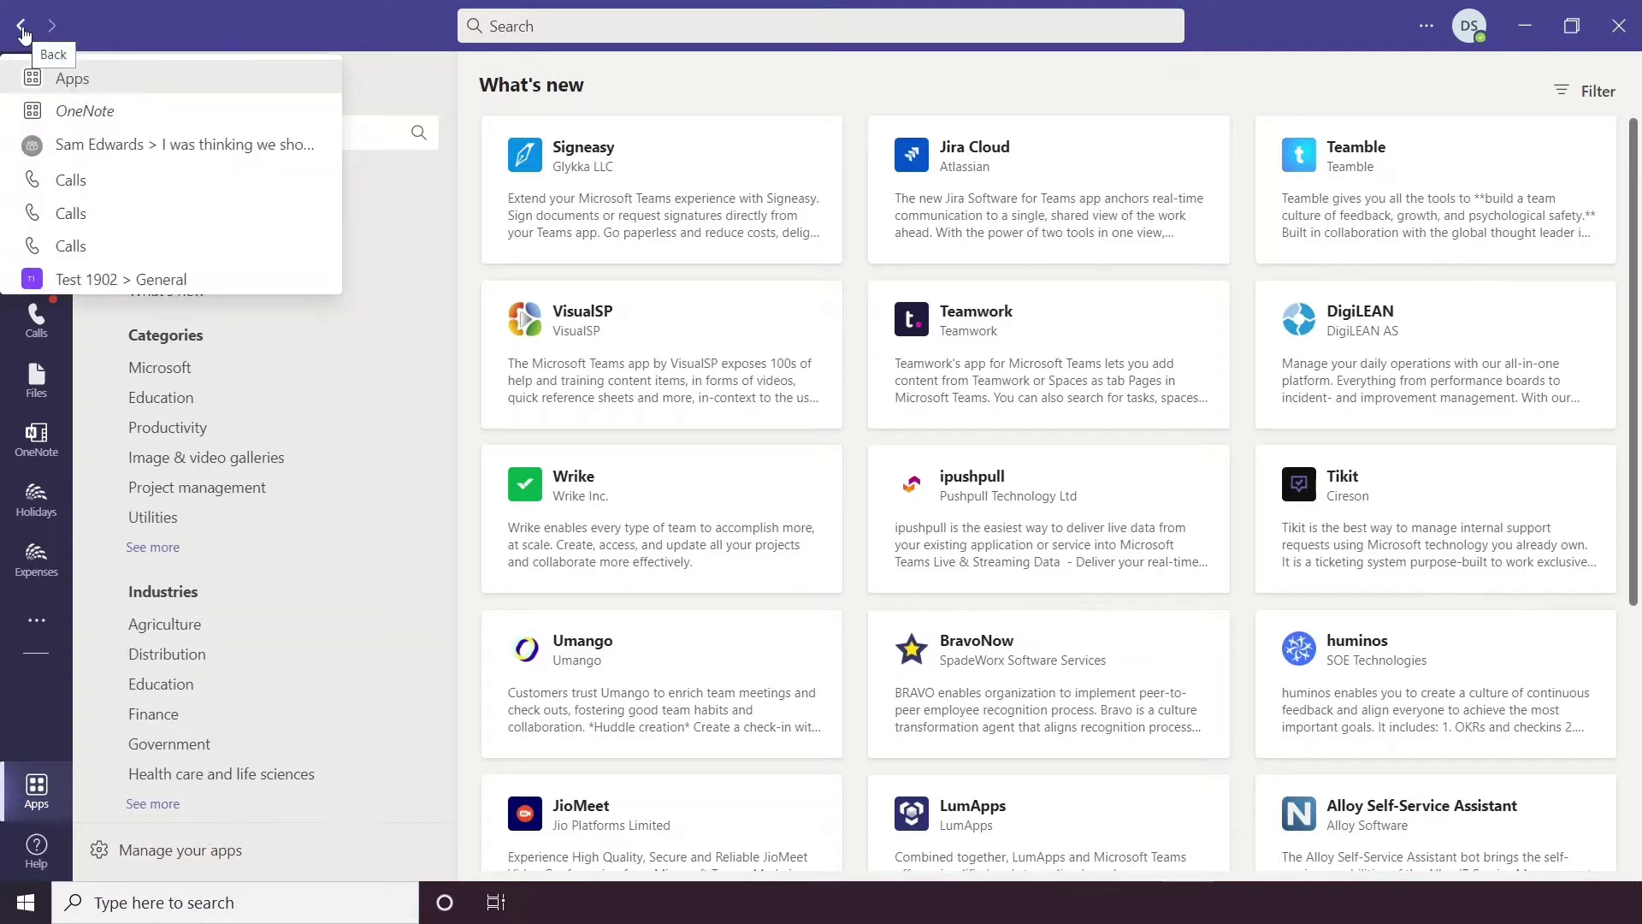
Step: Go back to OneNote and forward to the app store, and activate the global search for messages and files
left_click(23, 34)
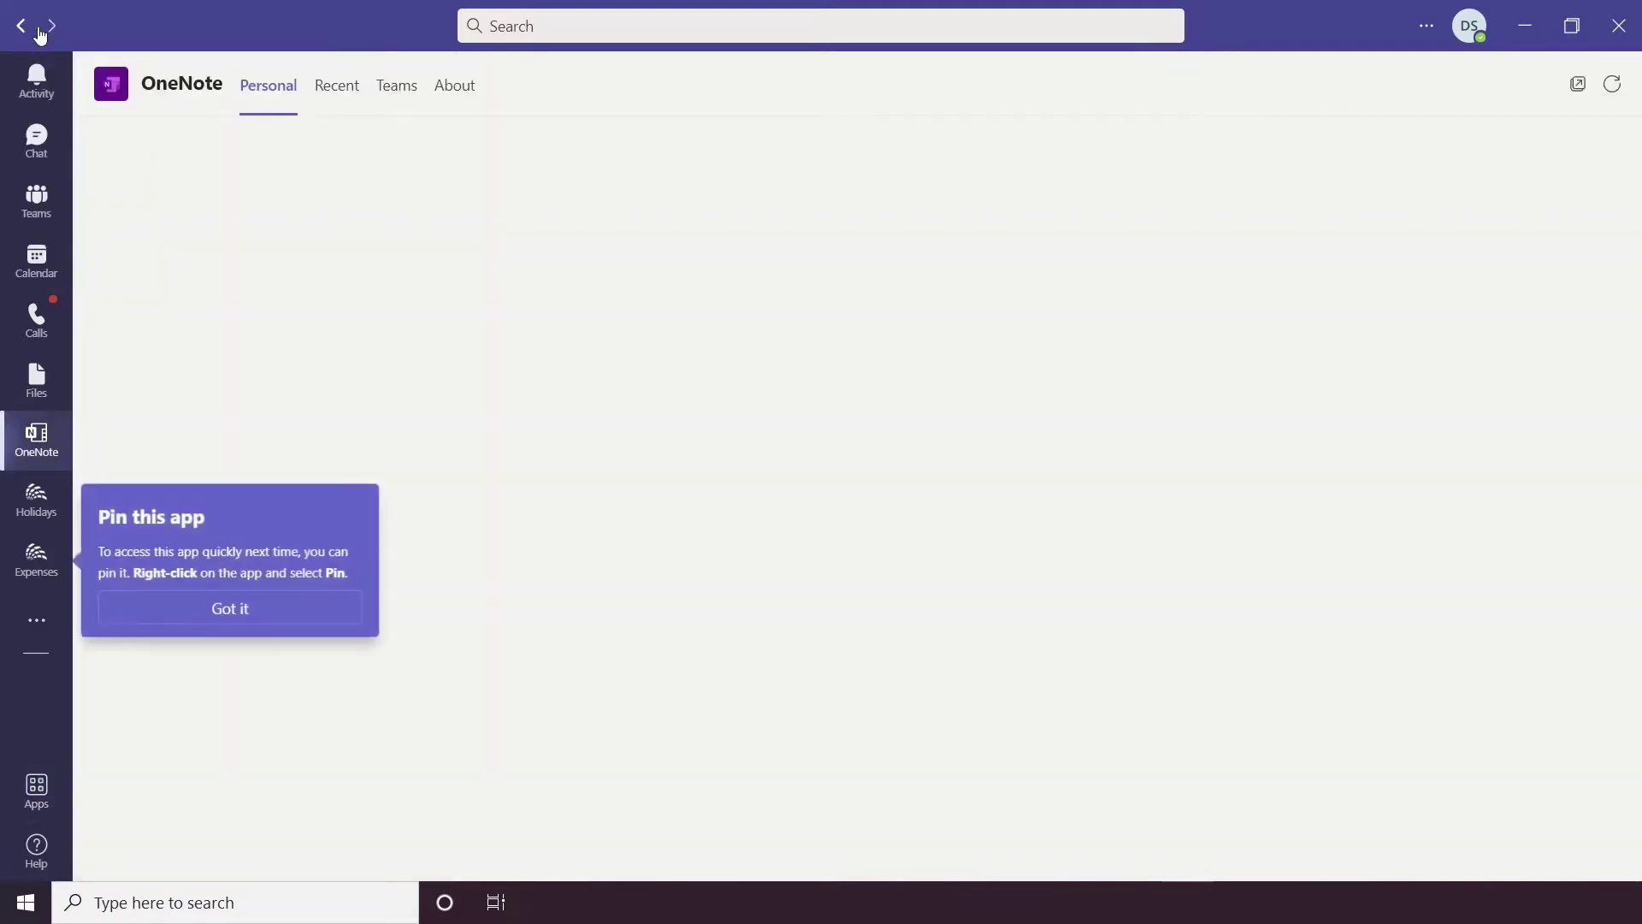
left_click(55, 28)
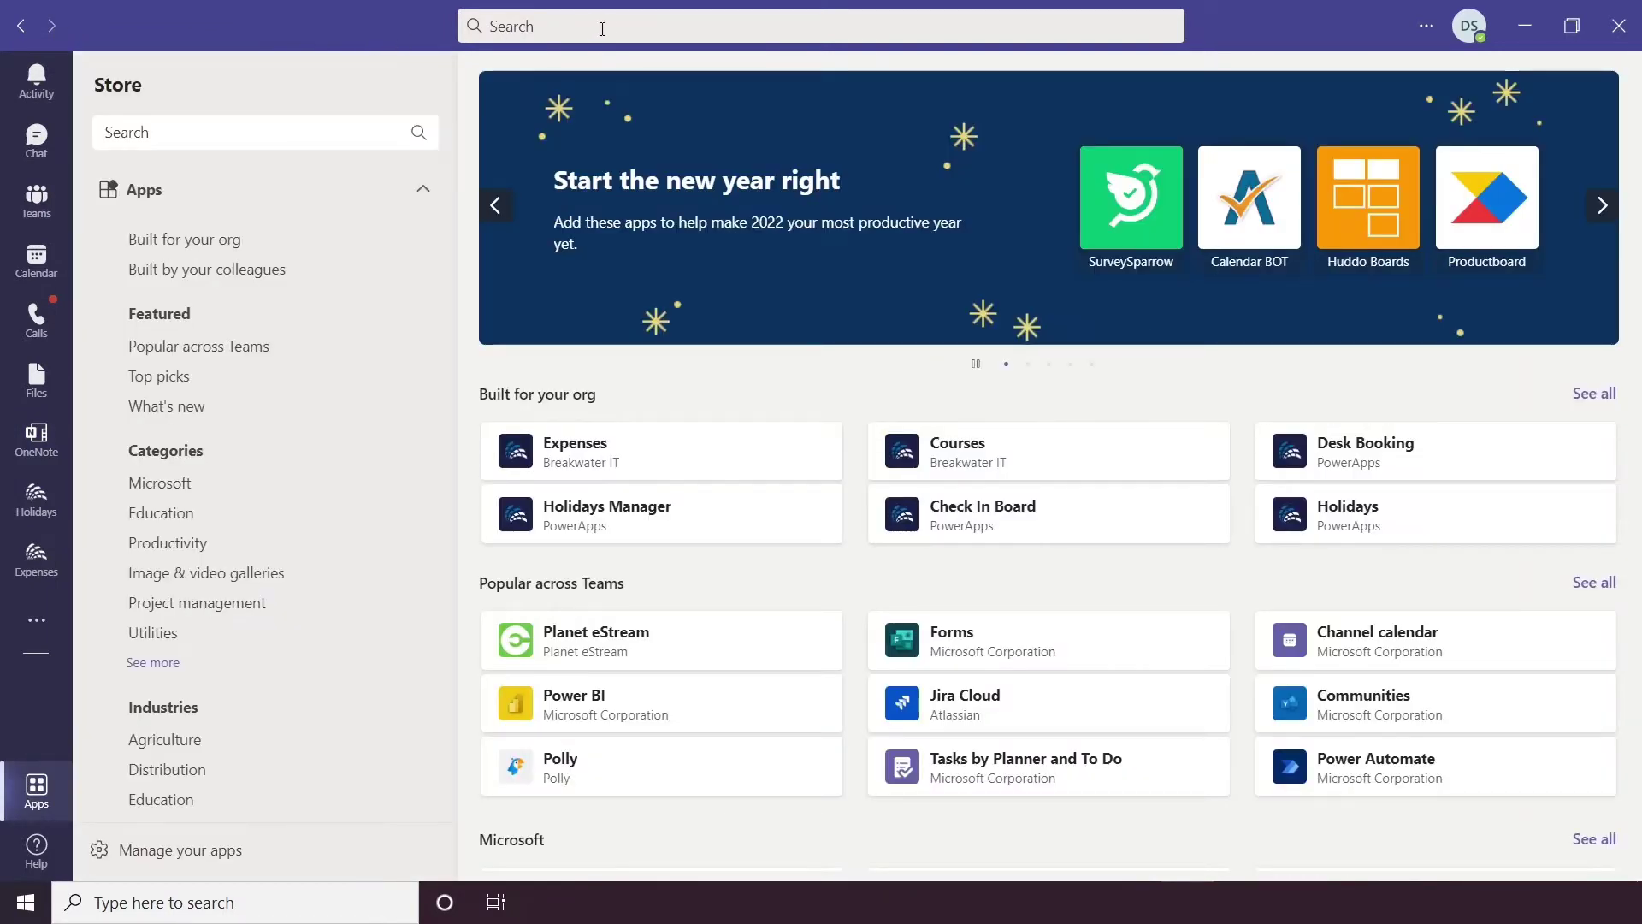
left_click(575, 26)
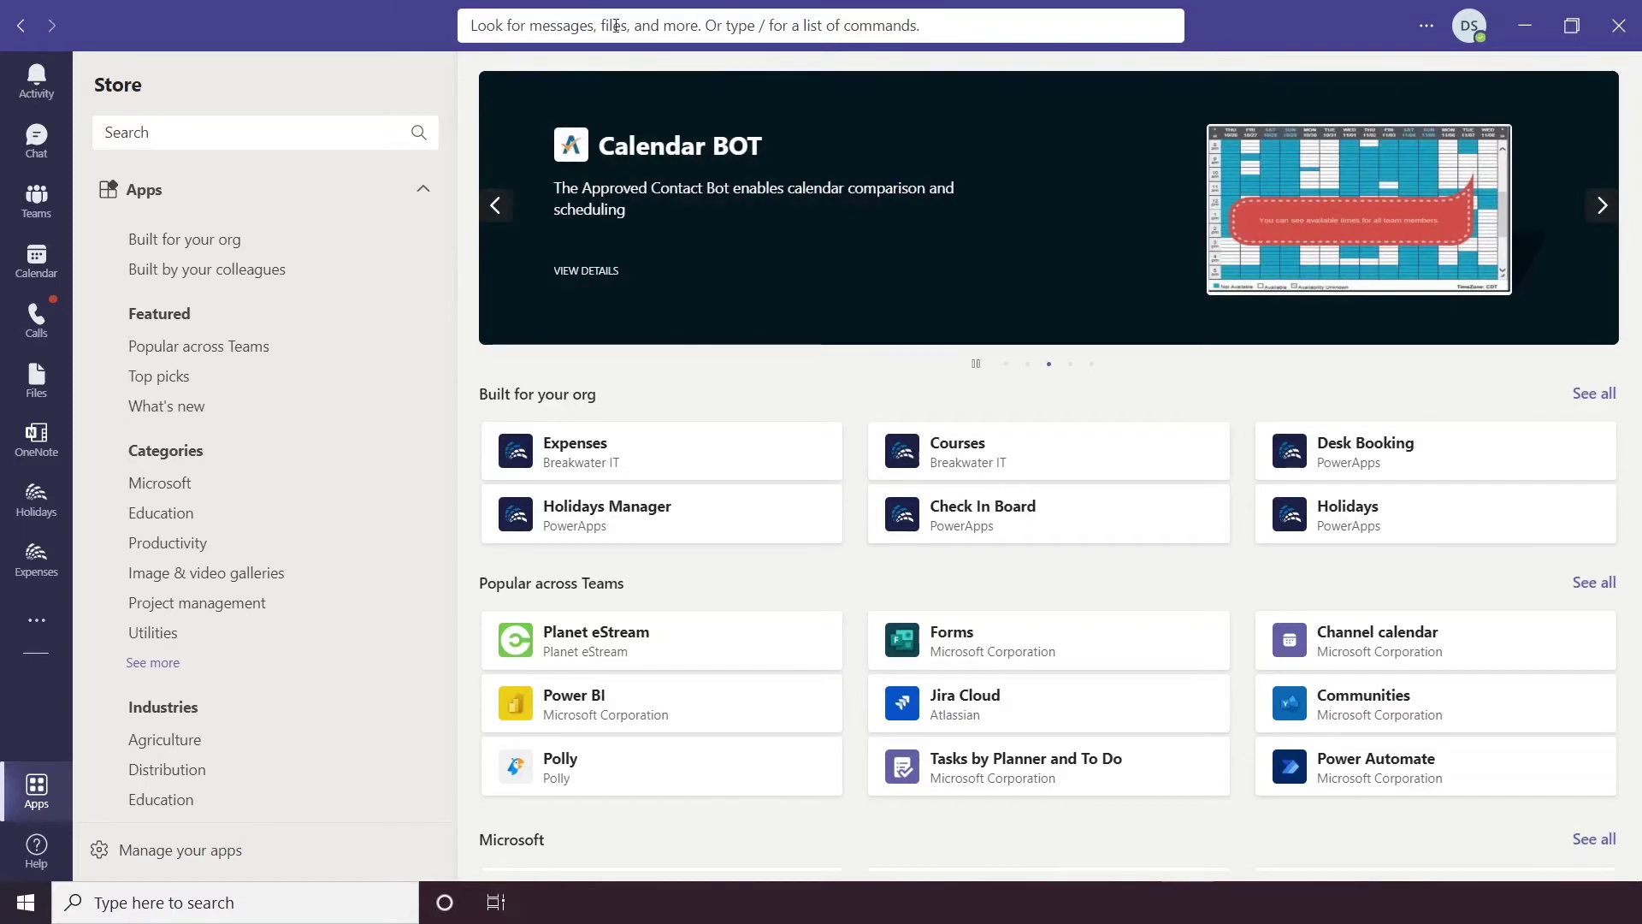
Step: Enlarge the interface zoom to 120% and set it back to 100%
left_click(1427, 32)
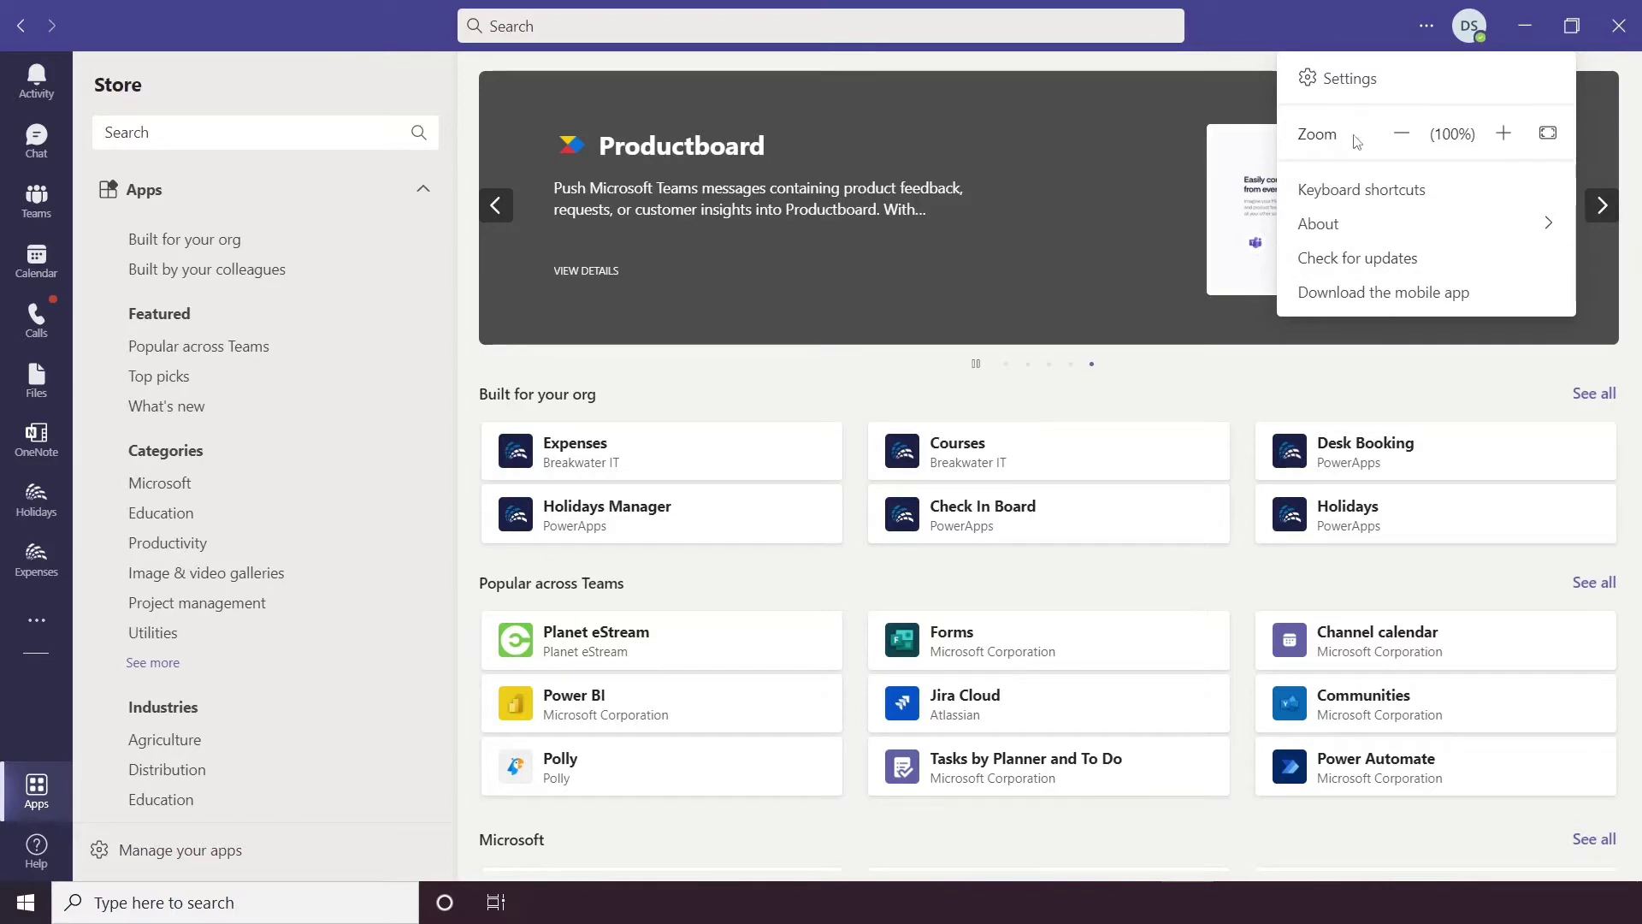
left_click(1502, 135)
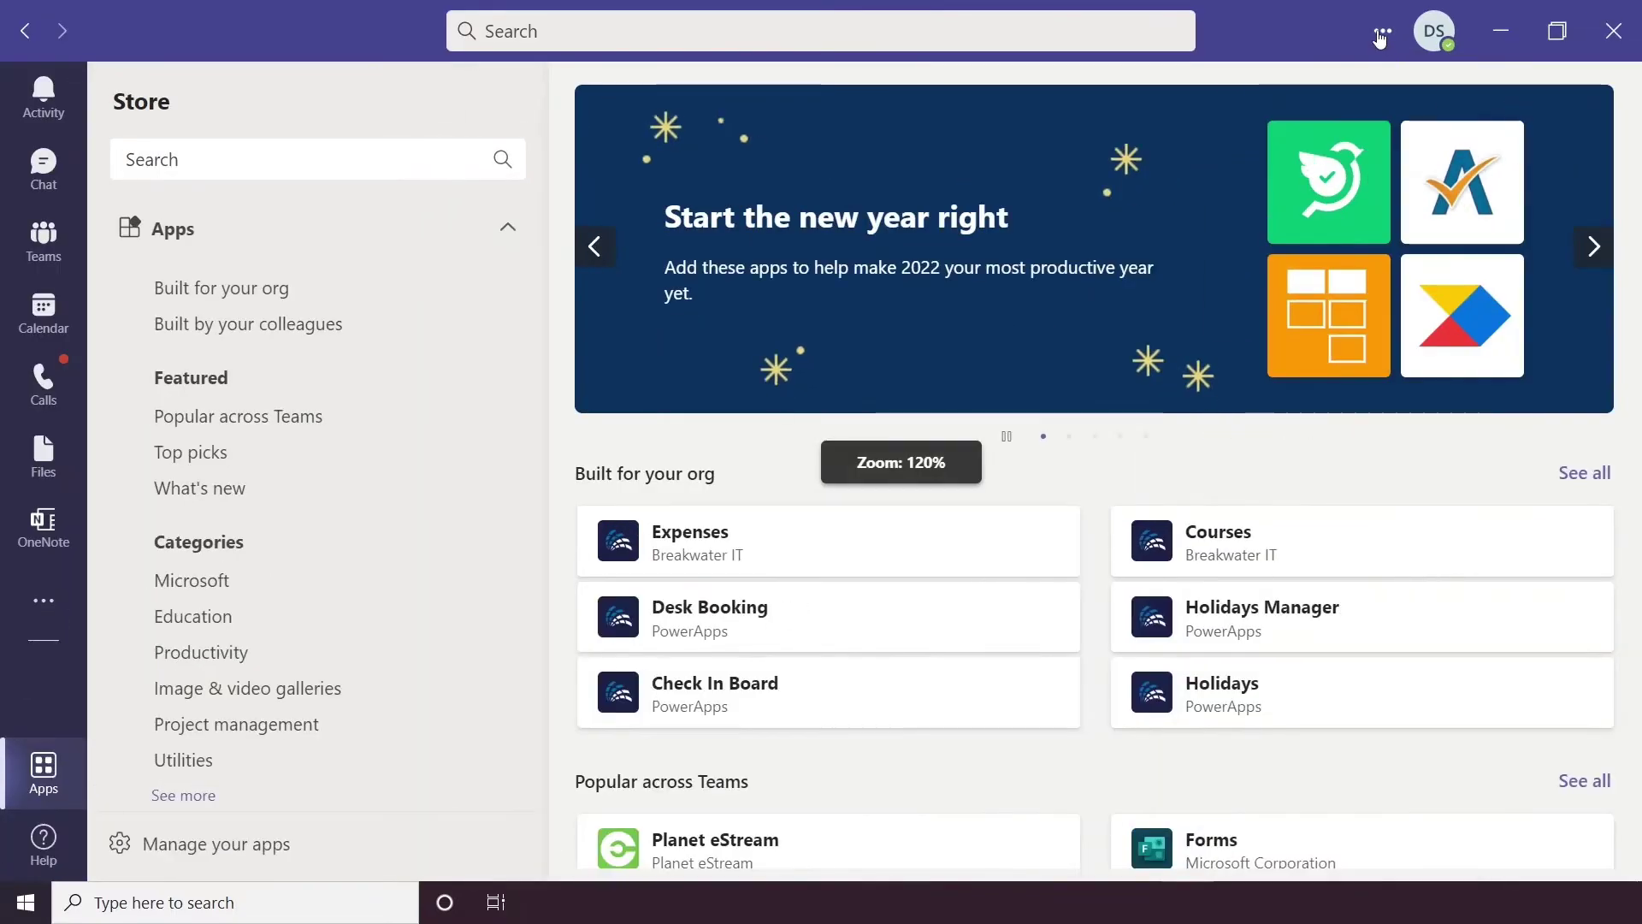
left_click(1383, 32)
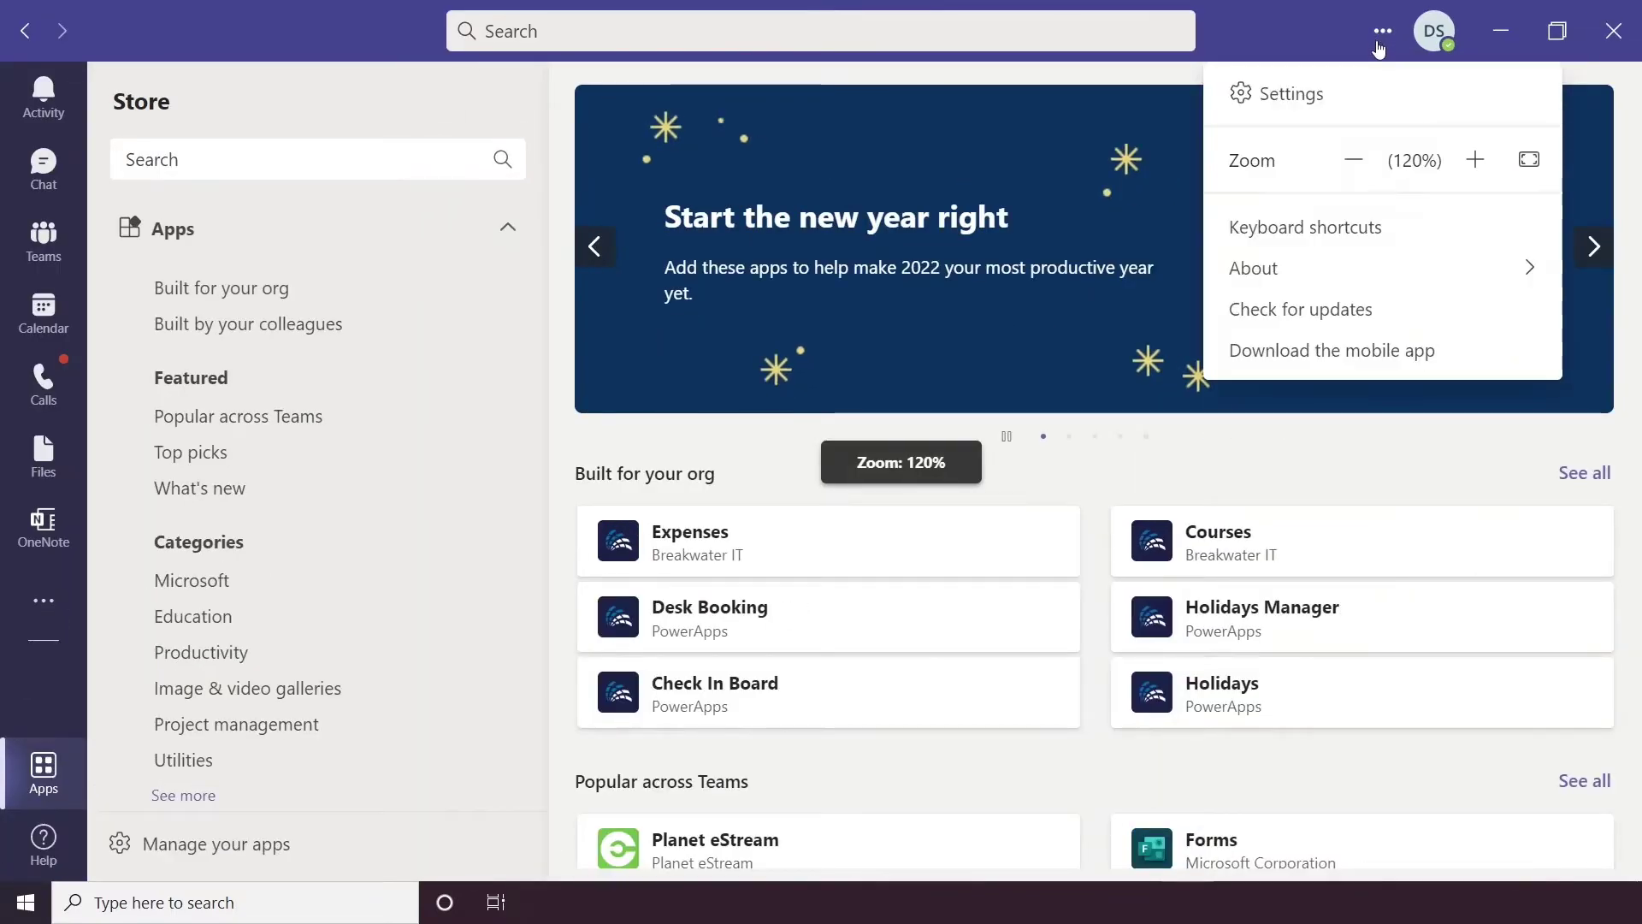
left_click(1356, 160)
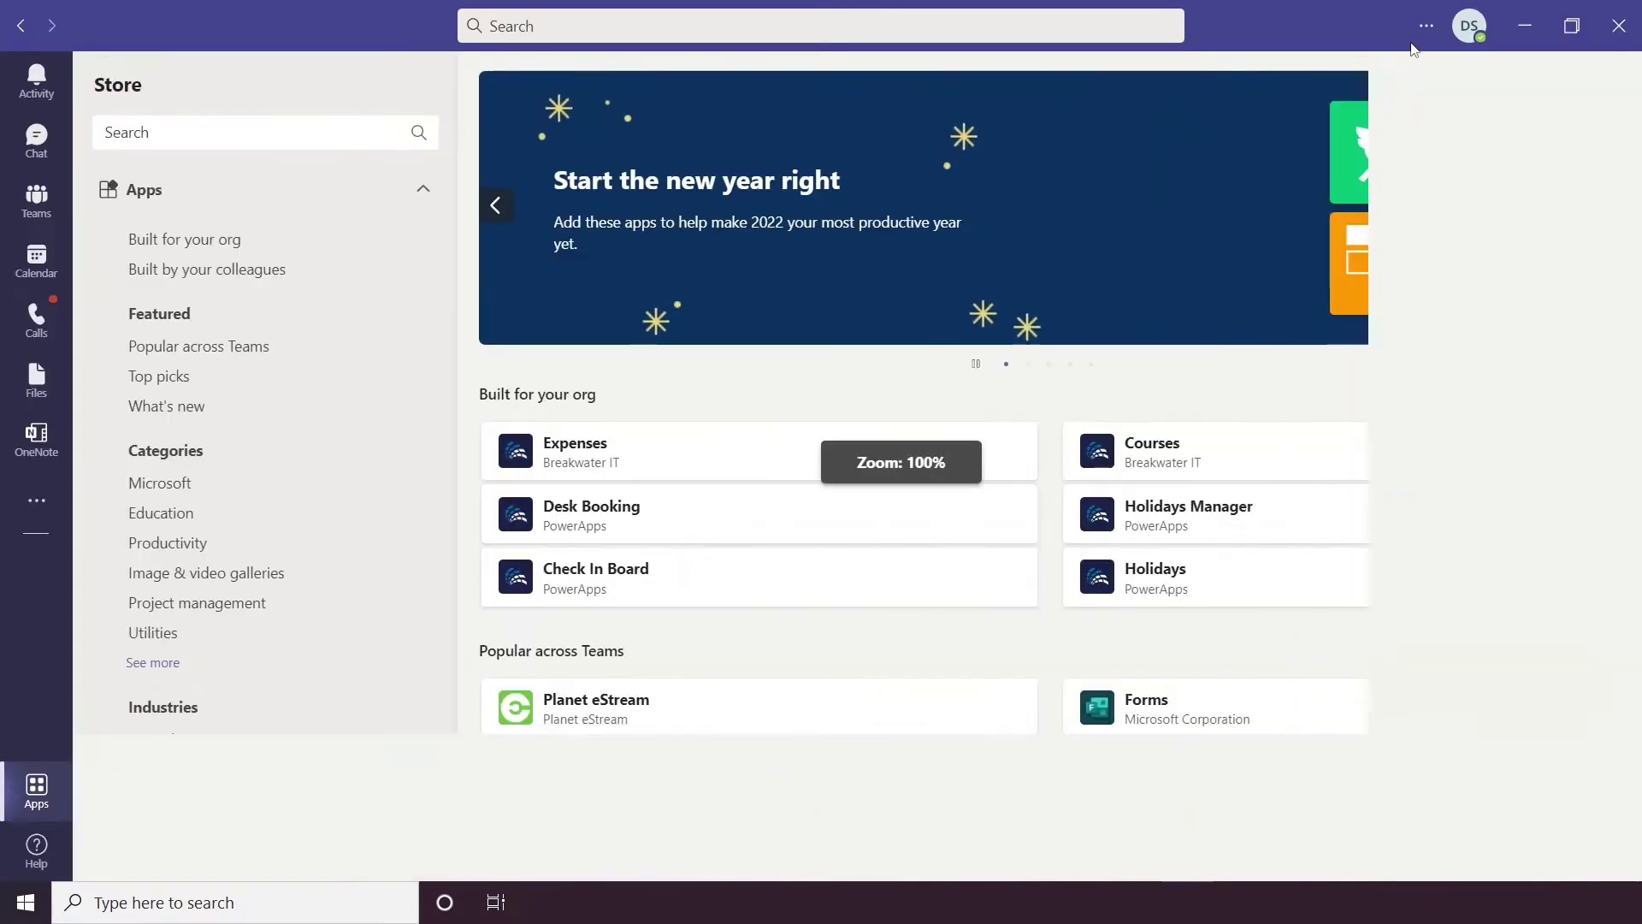
Step: Review the list of keyboard shortcuts, from general and navigation to meetings and calls, and close it
left_click(1426, 32)
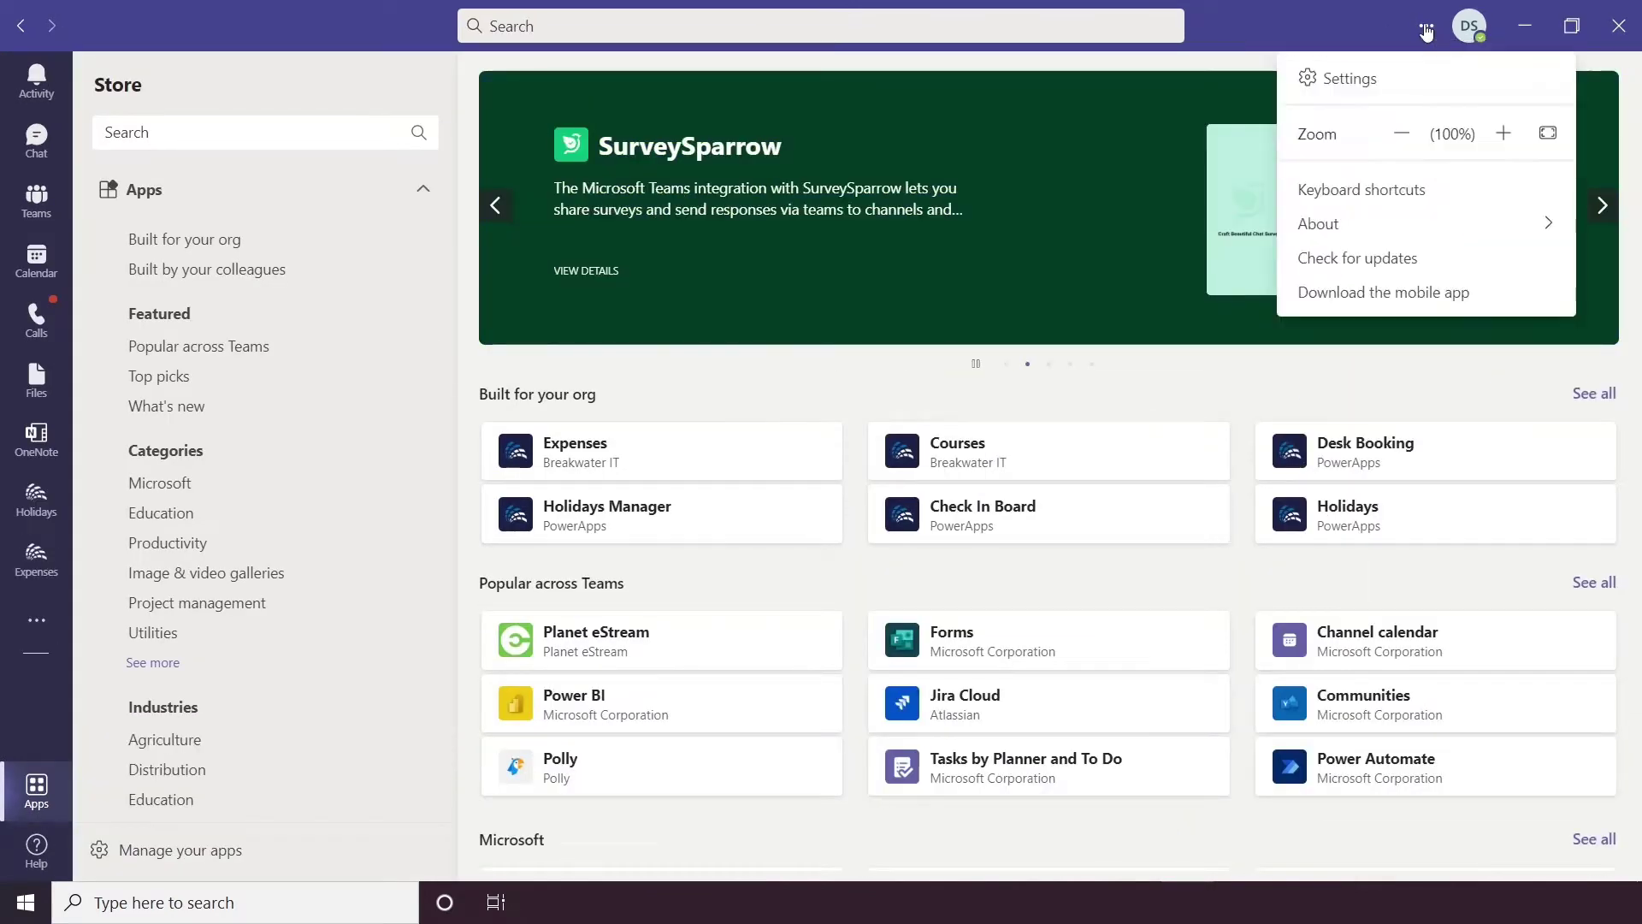
left_click(1378, 189)
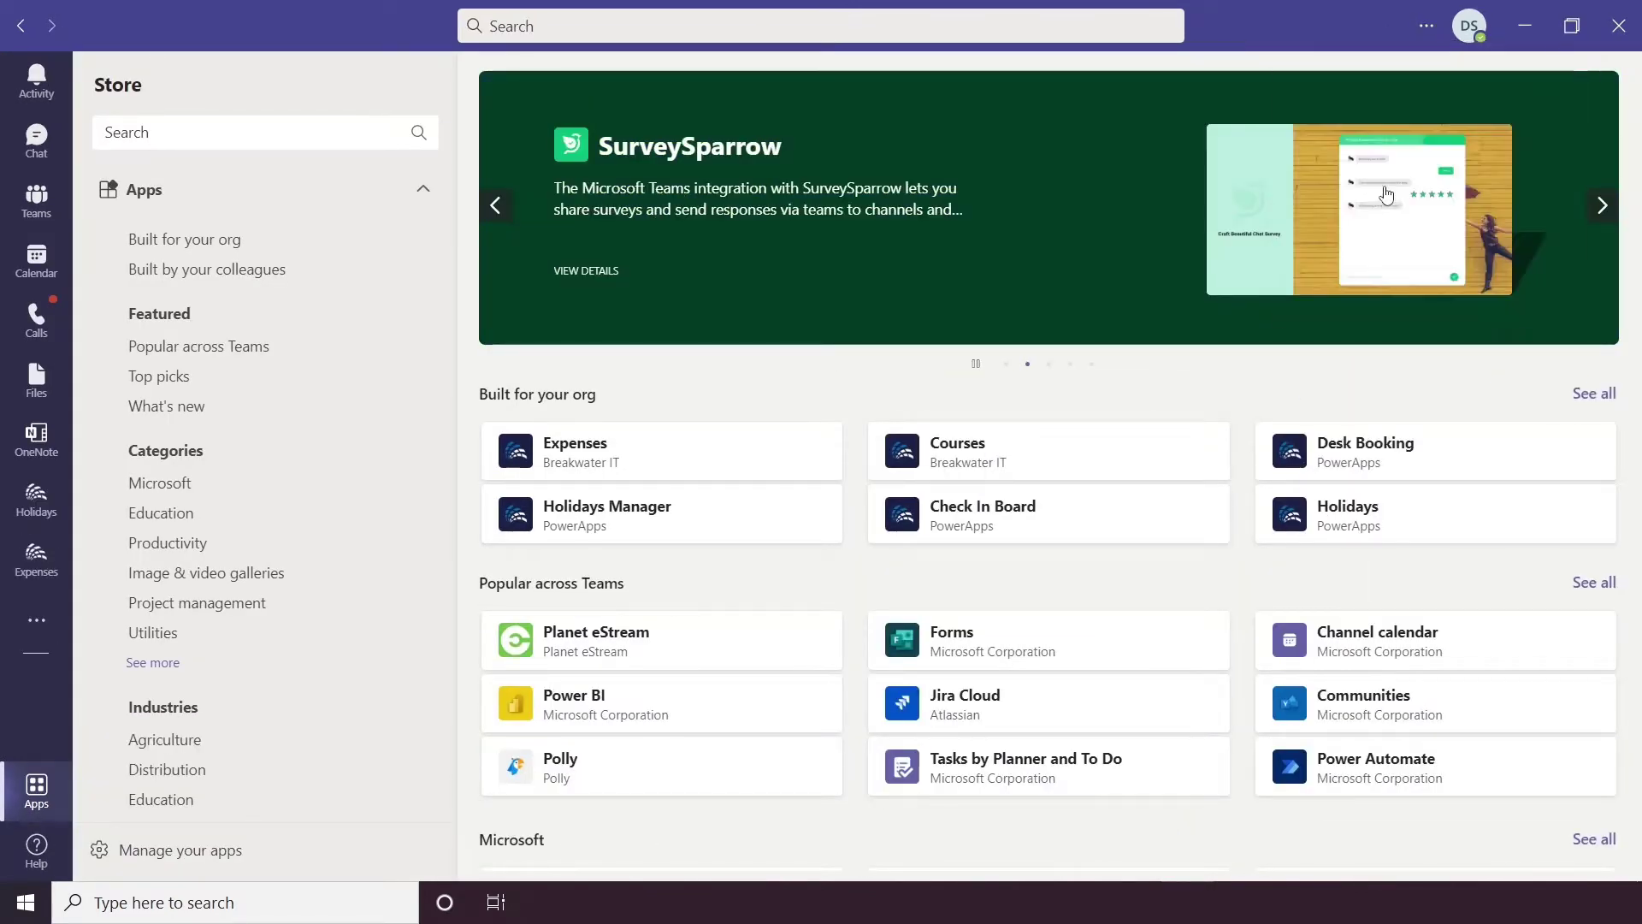
scroll(1283, 359, "down", 3)
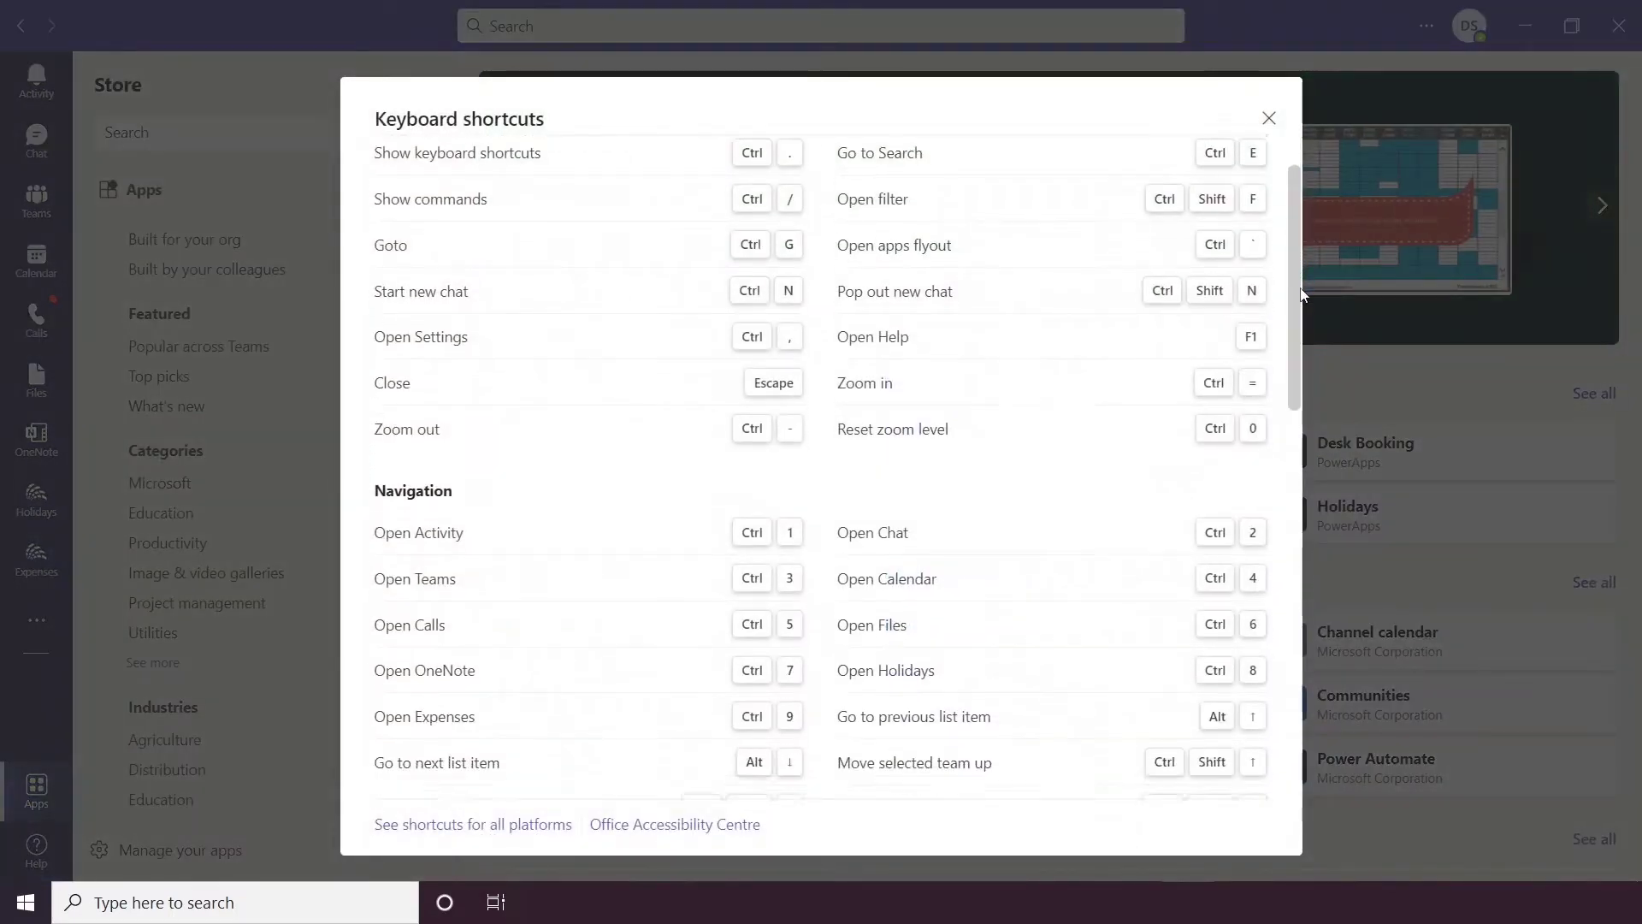
scroll(1306, 371, "down", 10)
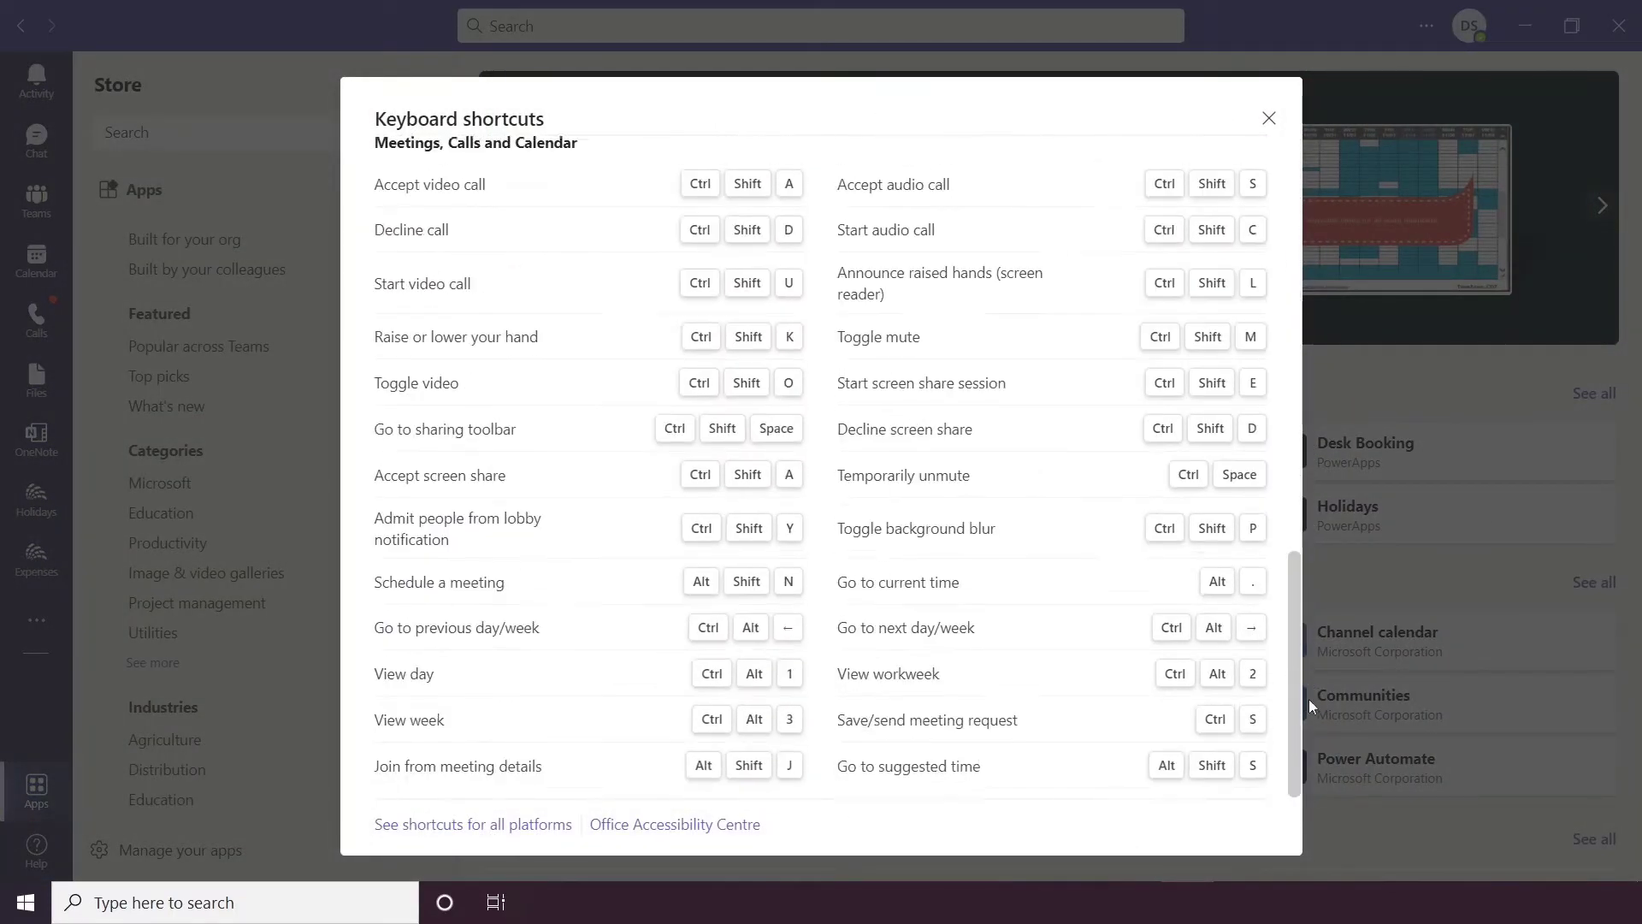
scroll(1306, 505, "up", 8)
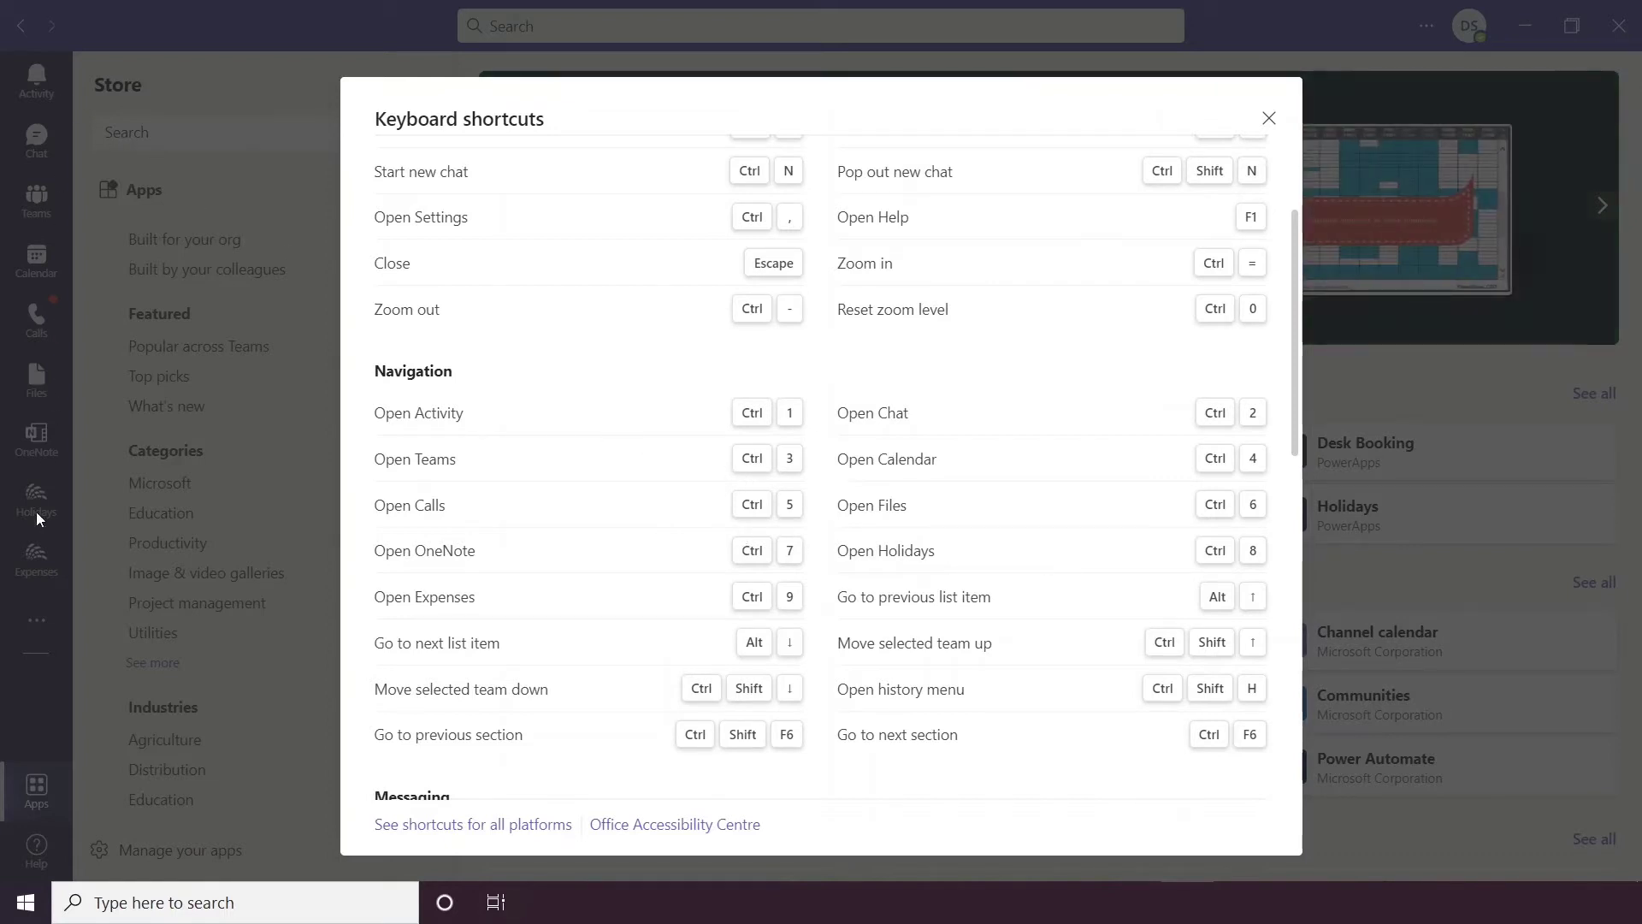
left_click(1269, 118)
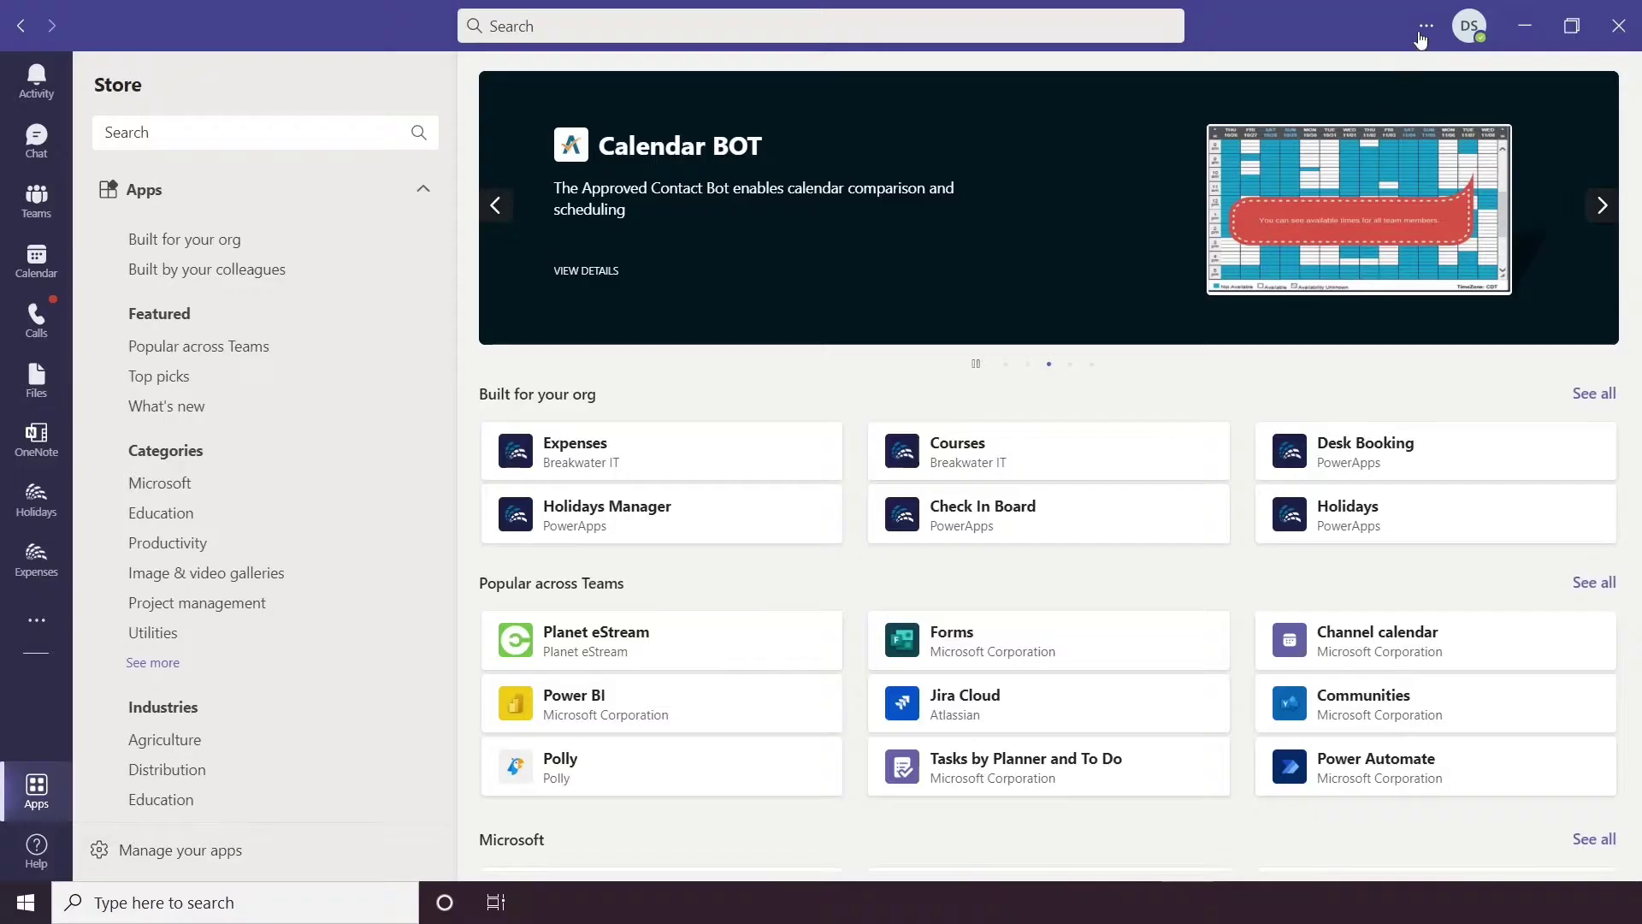
Step: Open the application settings
left_click(1425, 26)
mouse_move(1394, 227)
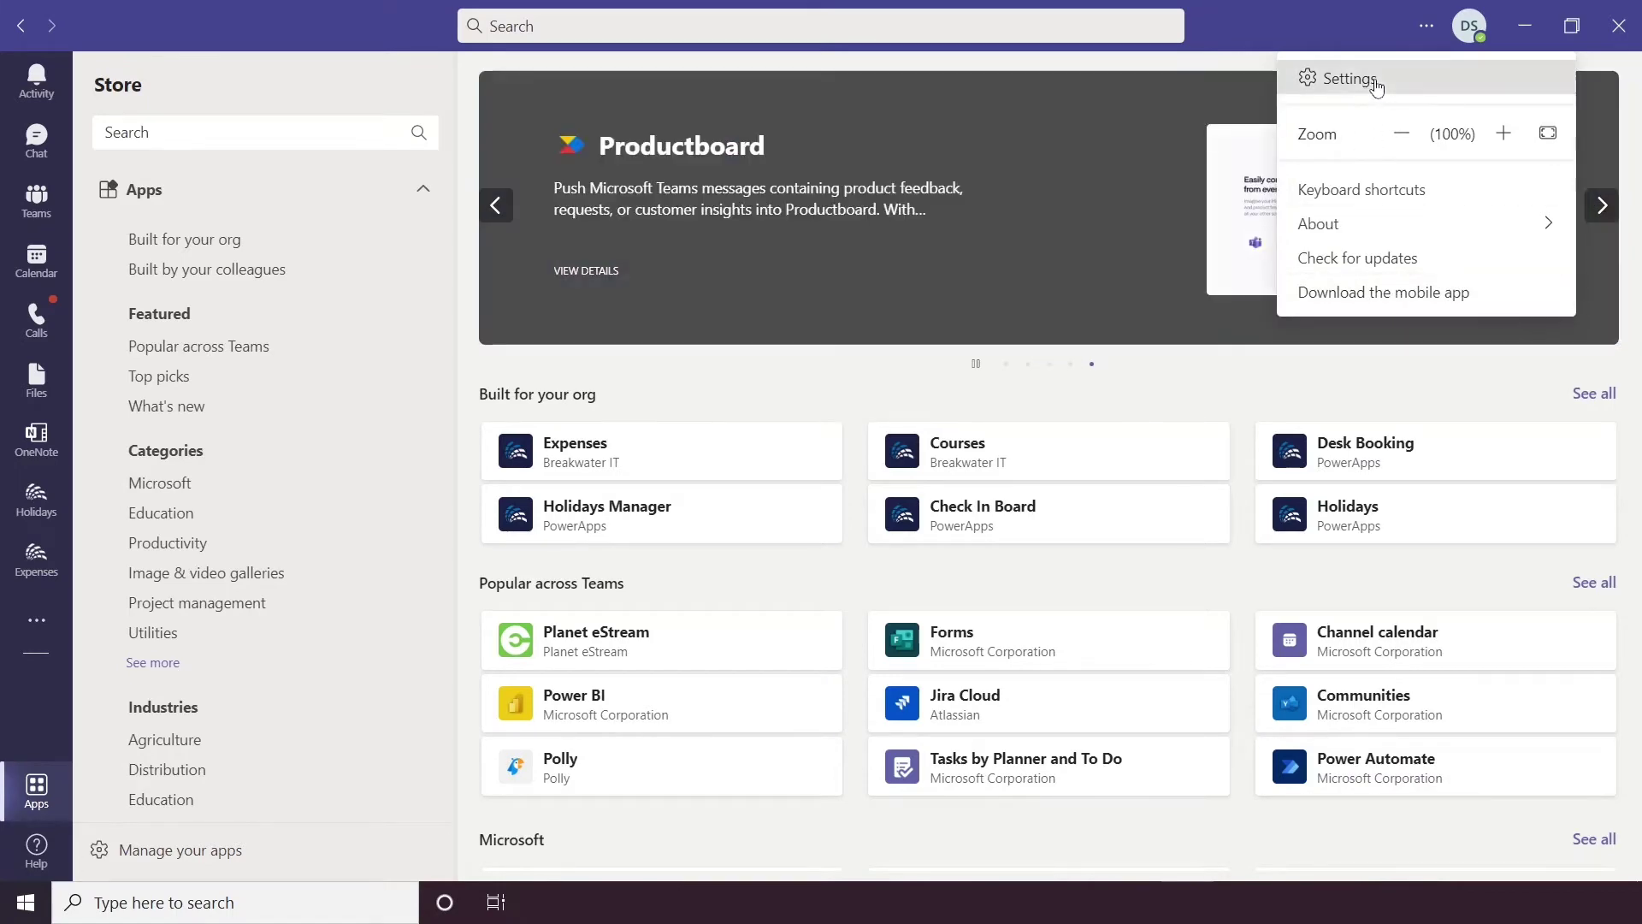
left_click(1371, 78)
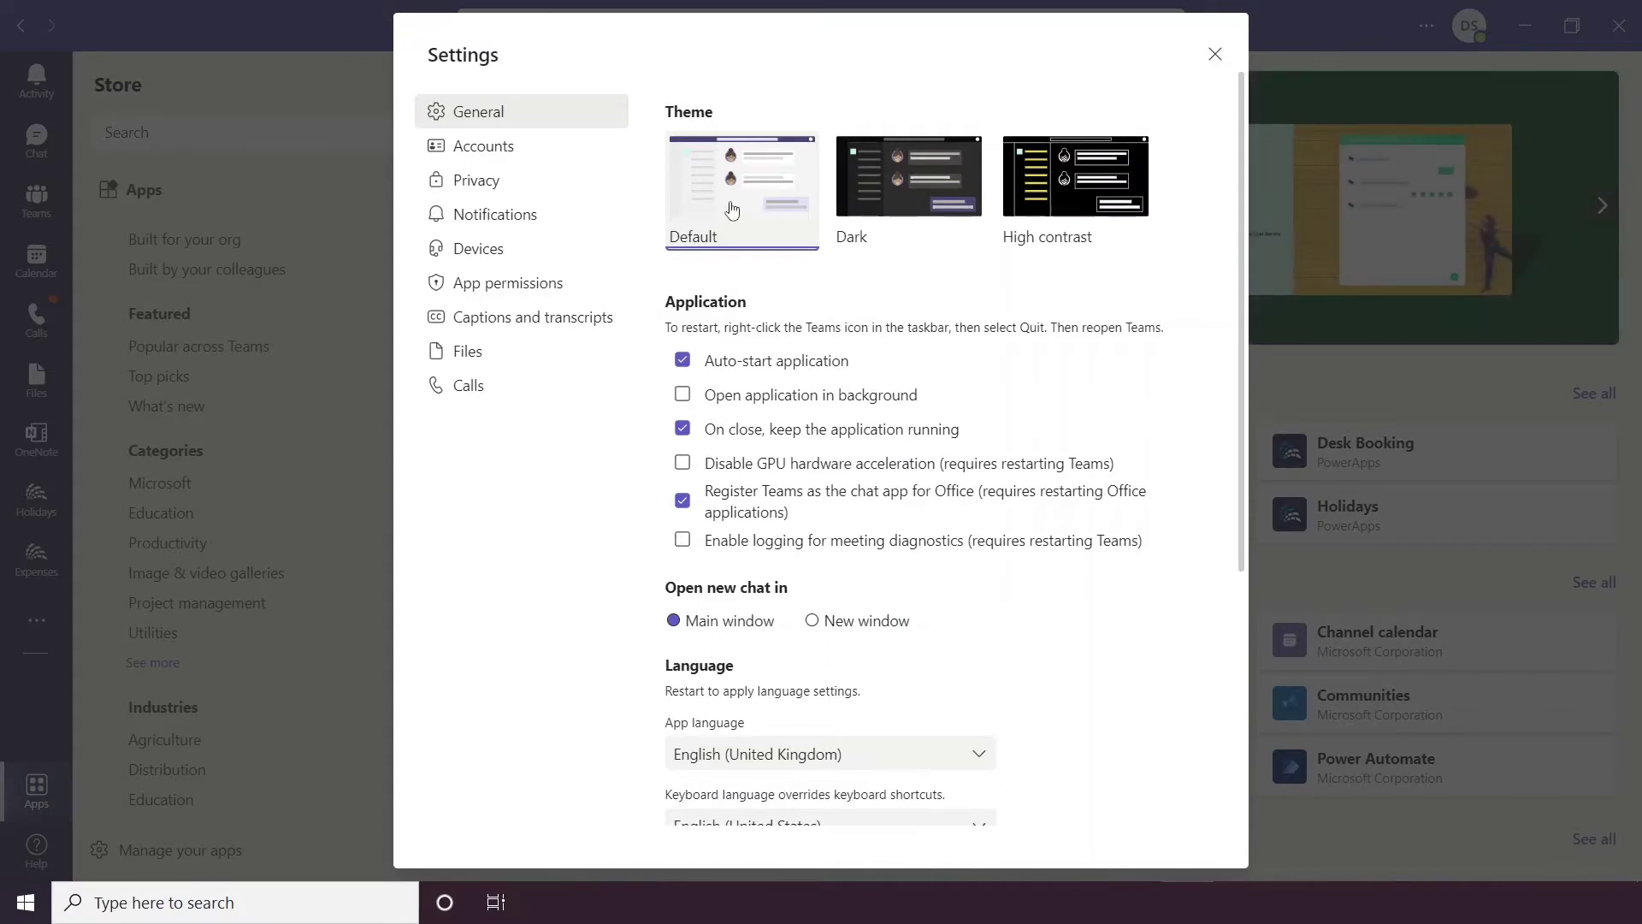
Step: Try the Dark and High contrast themes and restore the Default theme
left_click(883, 212)
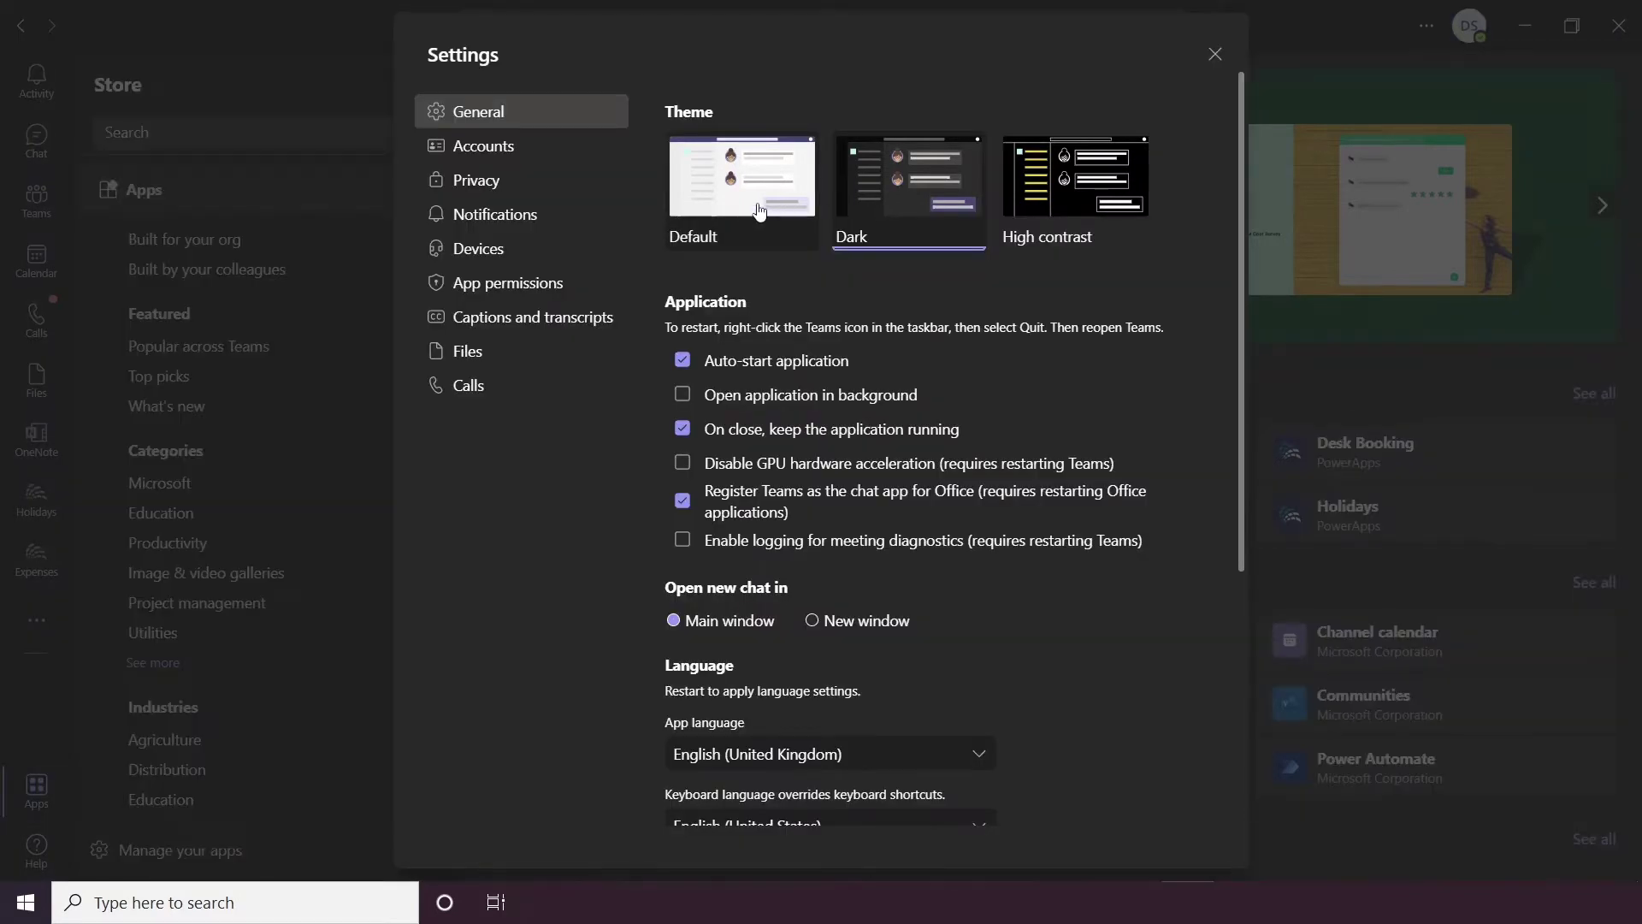
left_click(1133, 244)
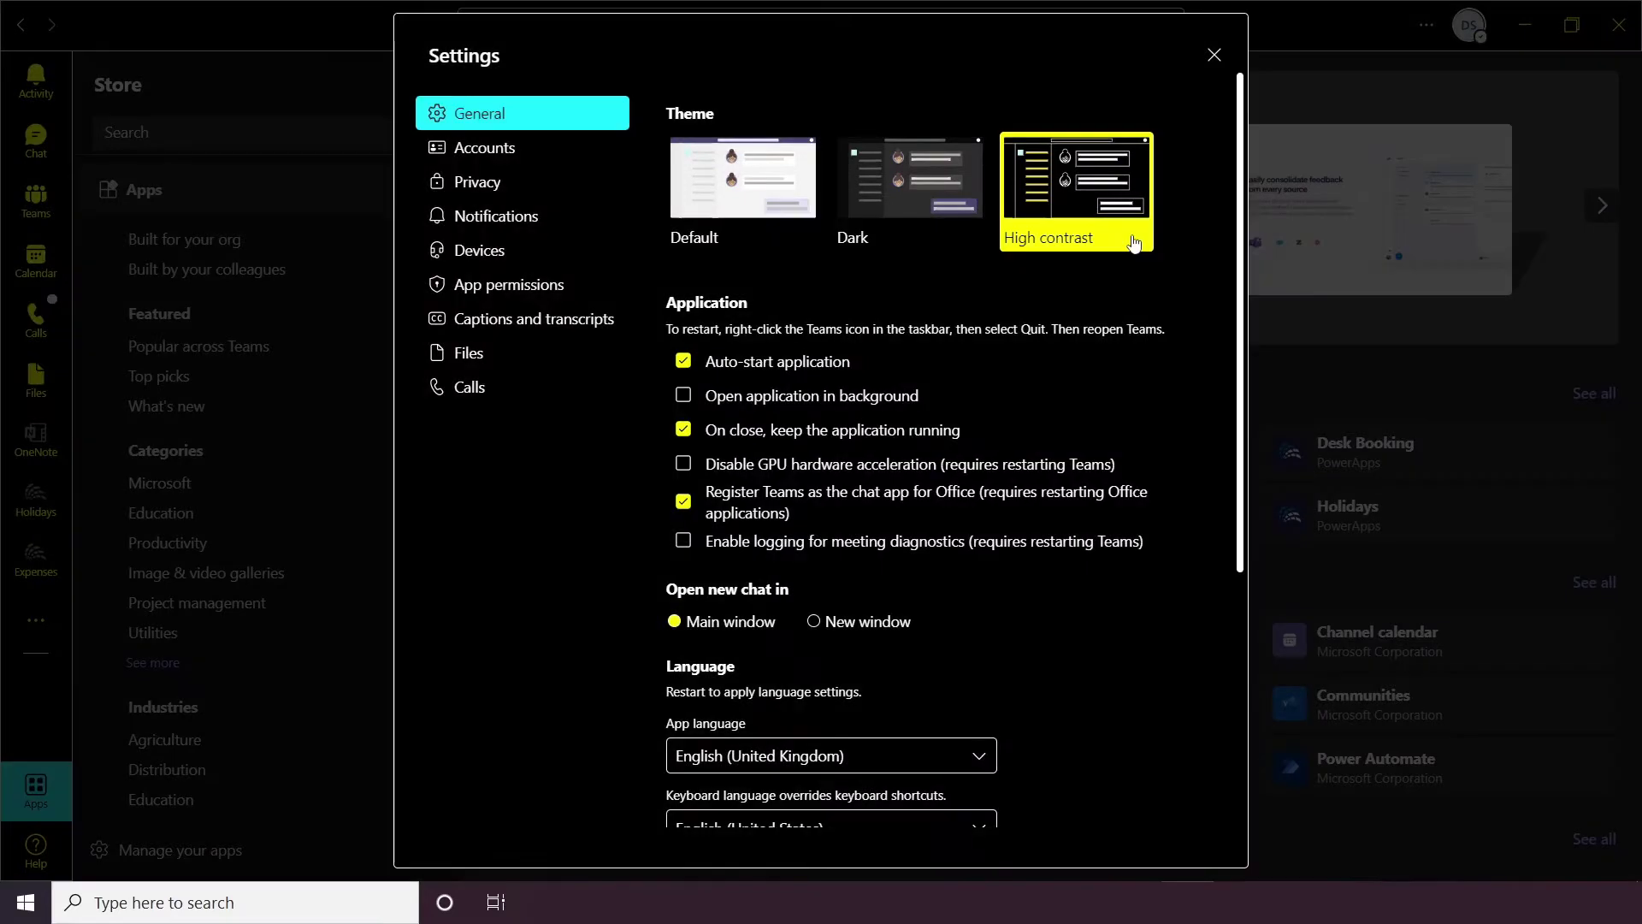
left_click(785, 238)
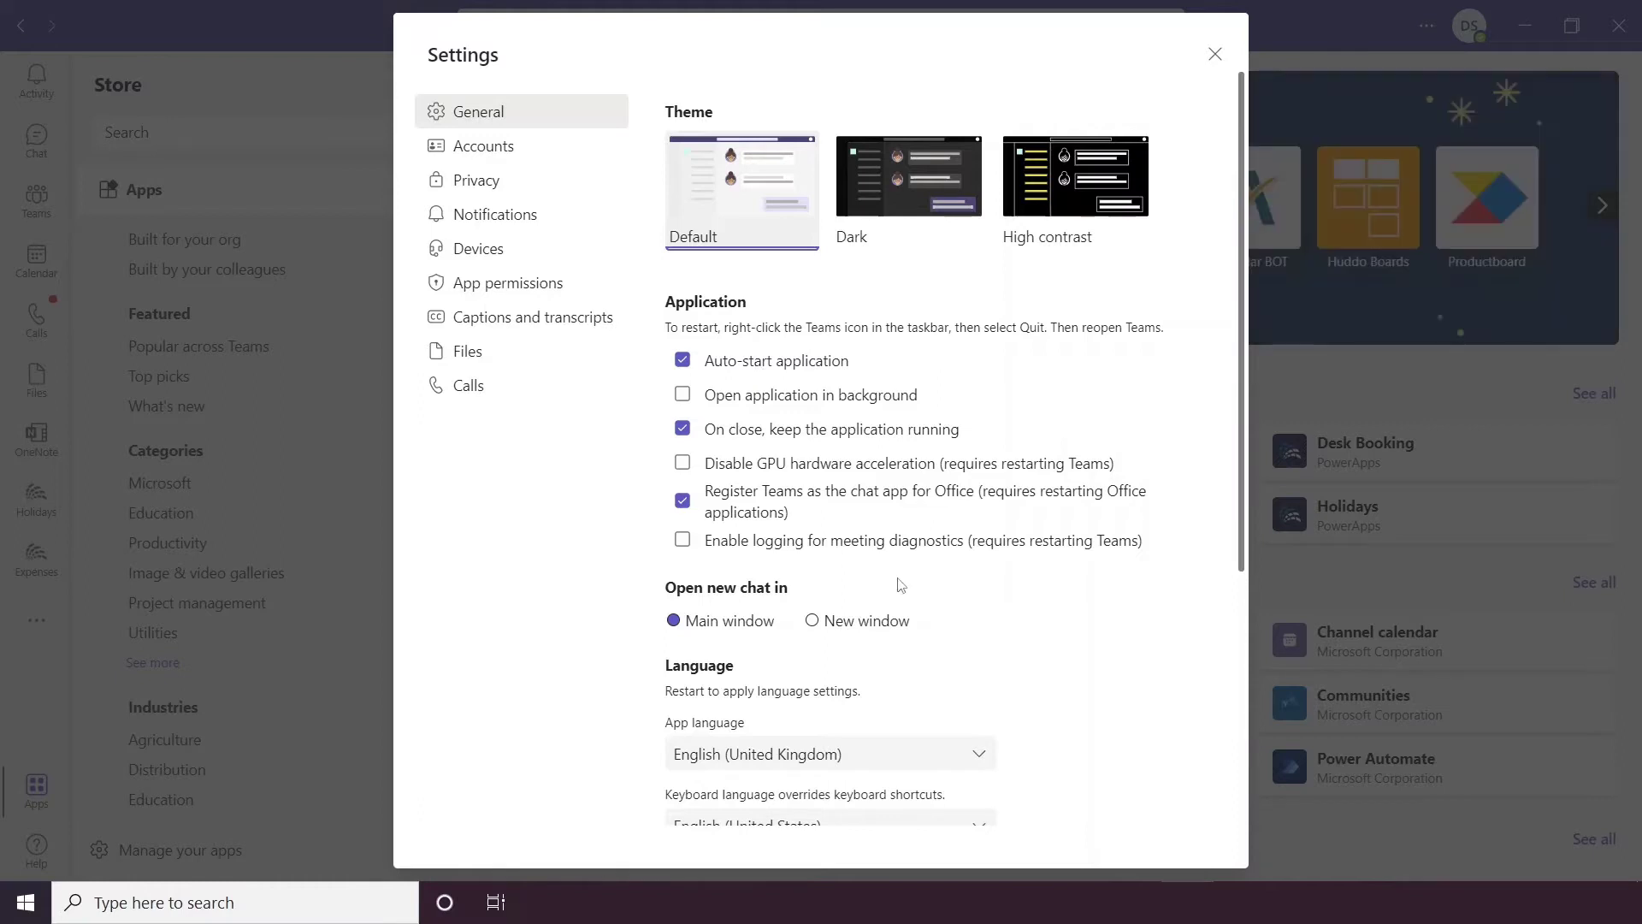
Step: Examine the General settings for application behaviour, new chats, language, display and out of office
scroll(895, 579, "down", 1)
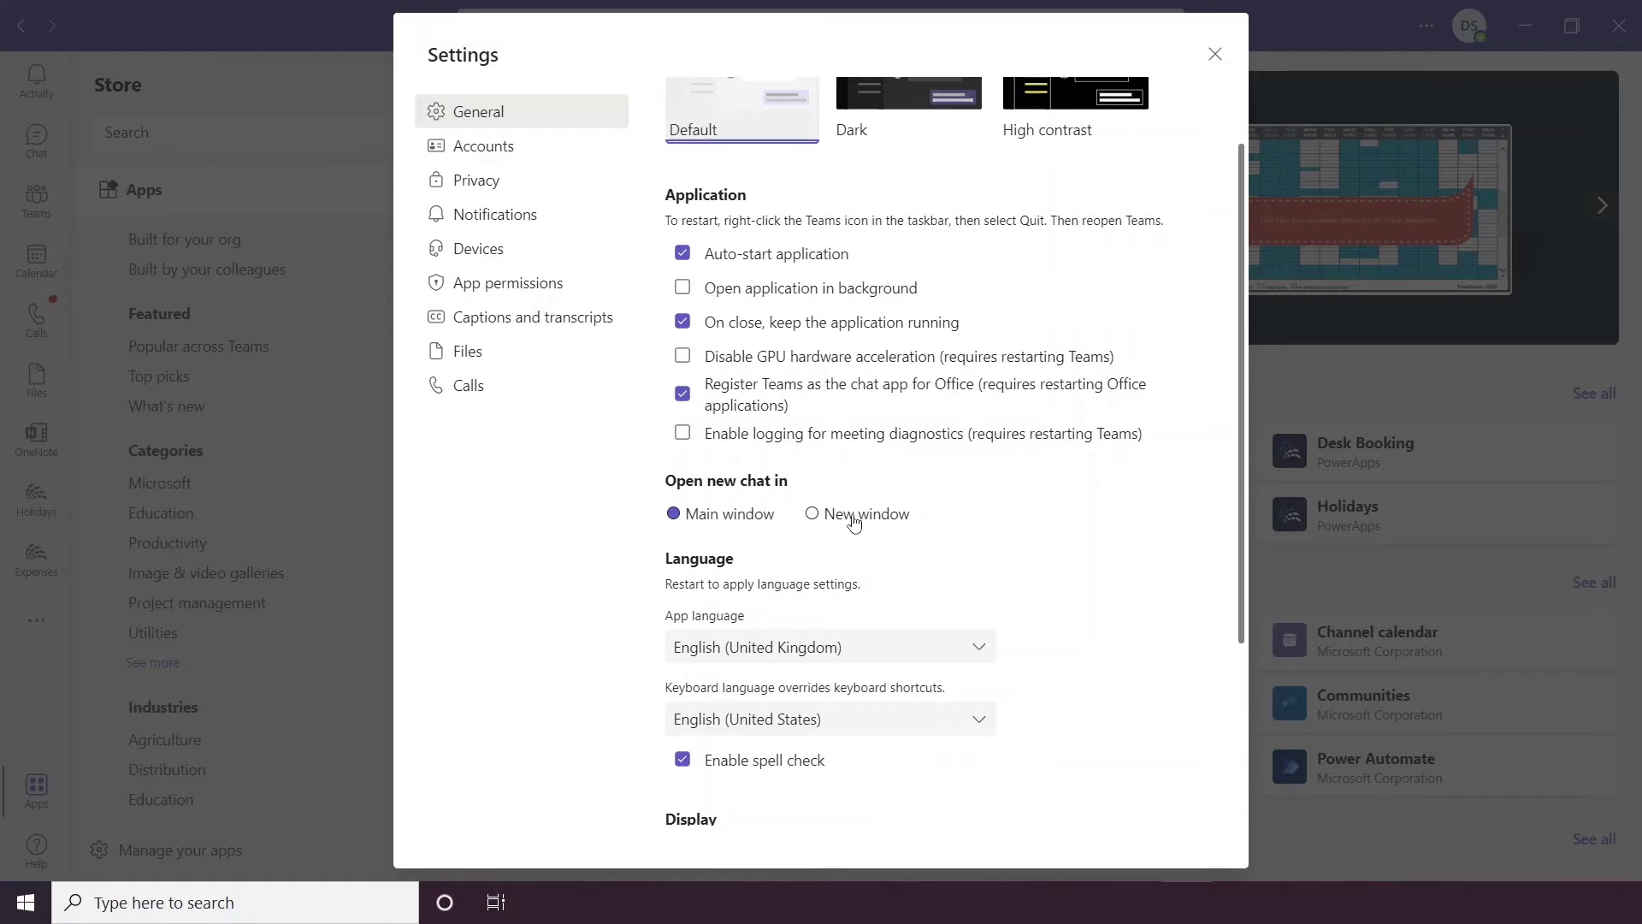
scroll(854, 521, "down", 1)
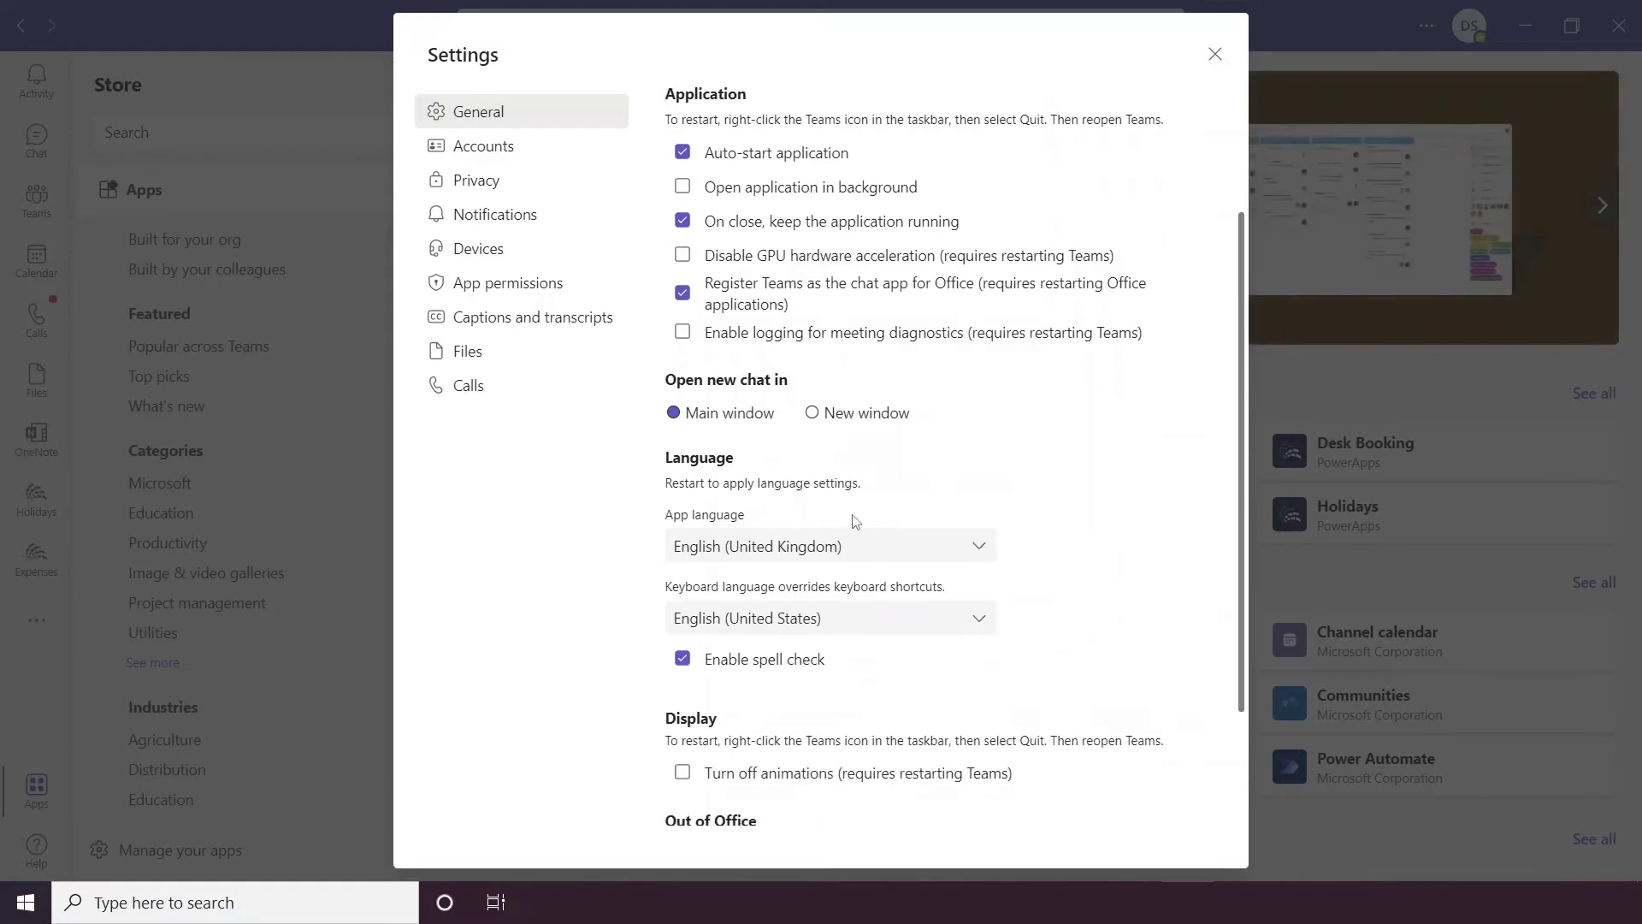
scroll(853, 521, "down", 1)
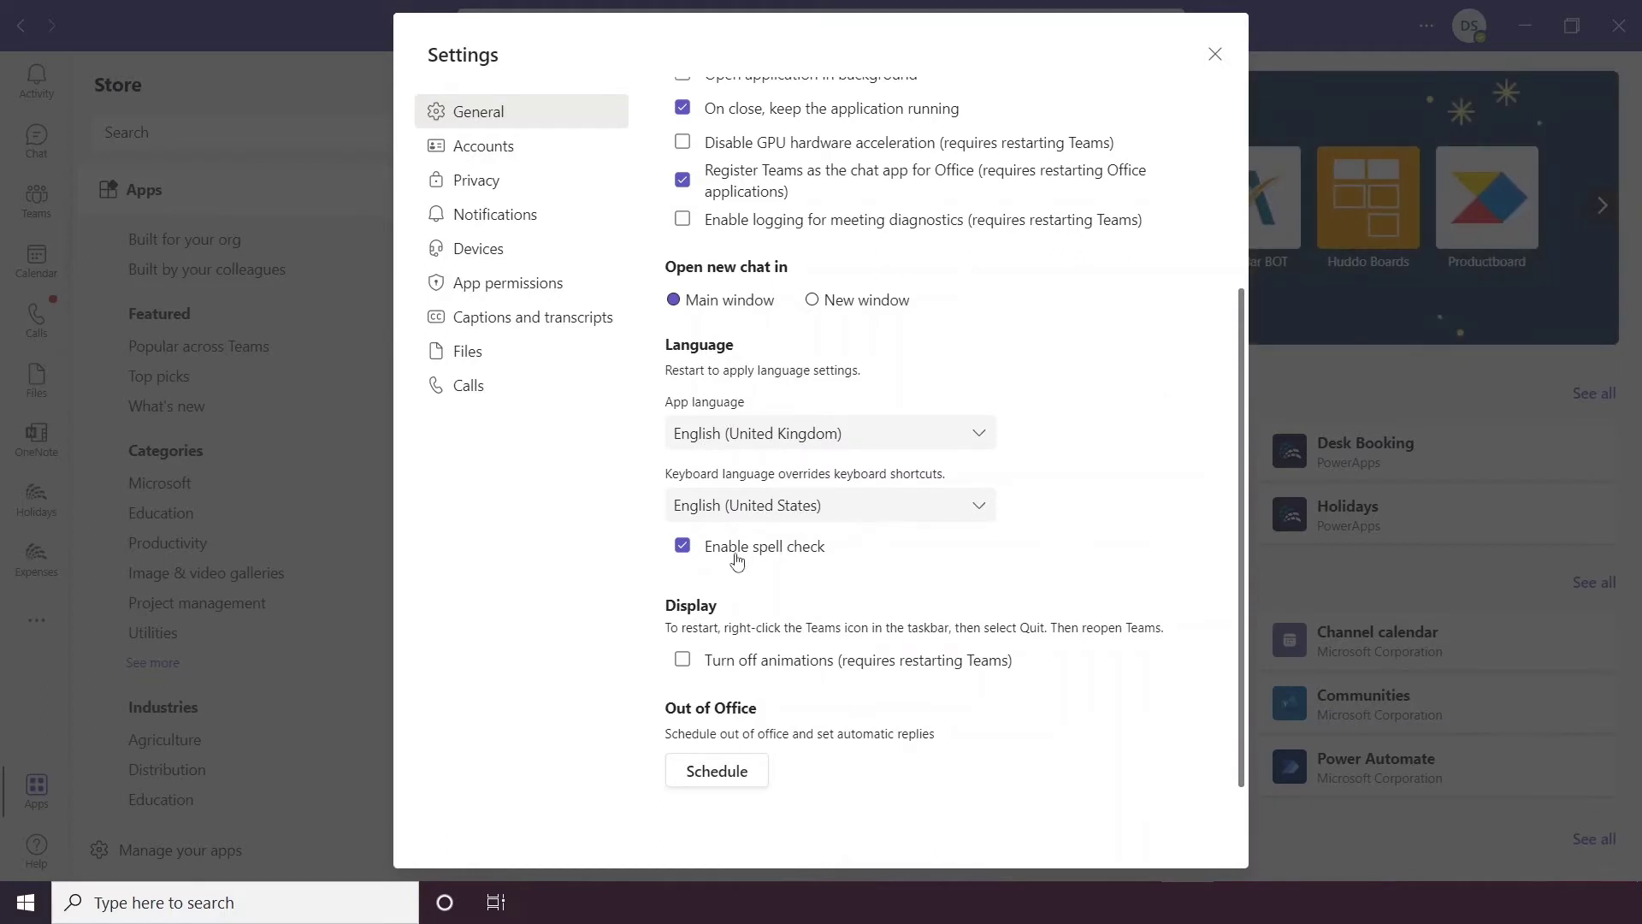
Step: Examine the Display and Out of Office options in the General settings, and review the Accounts settings
scroll(737, 560, "down", 1)
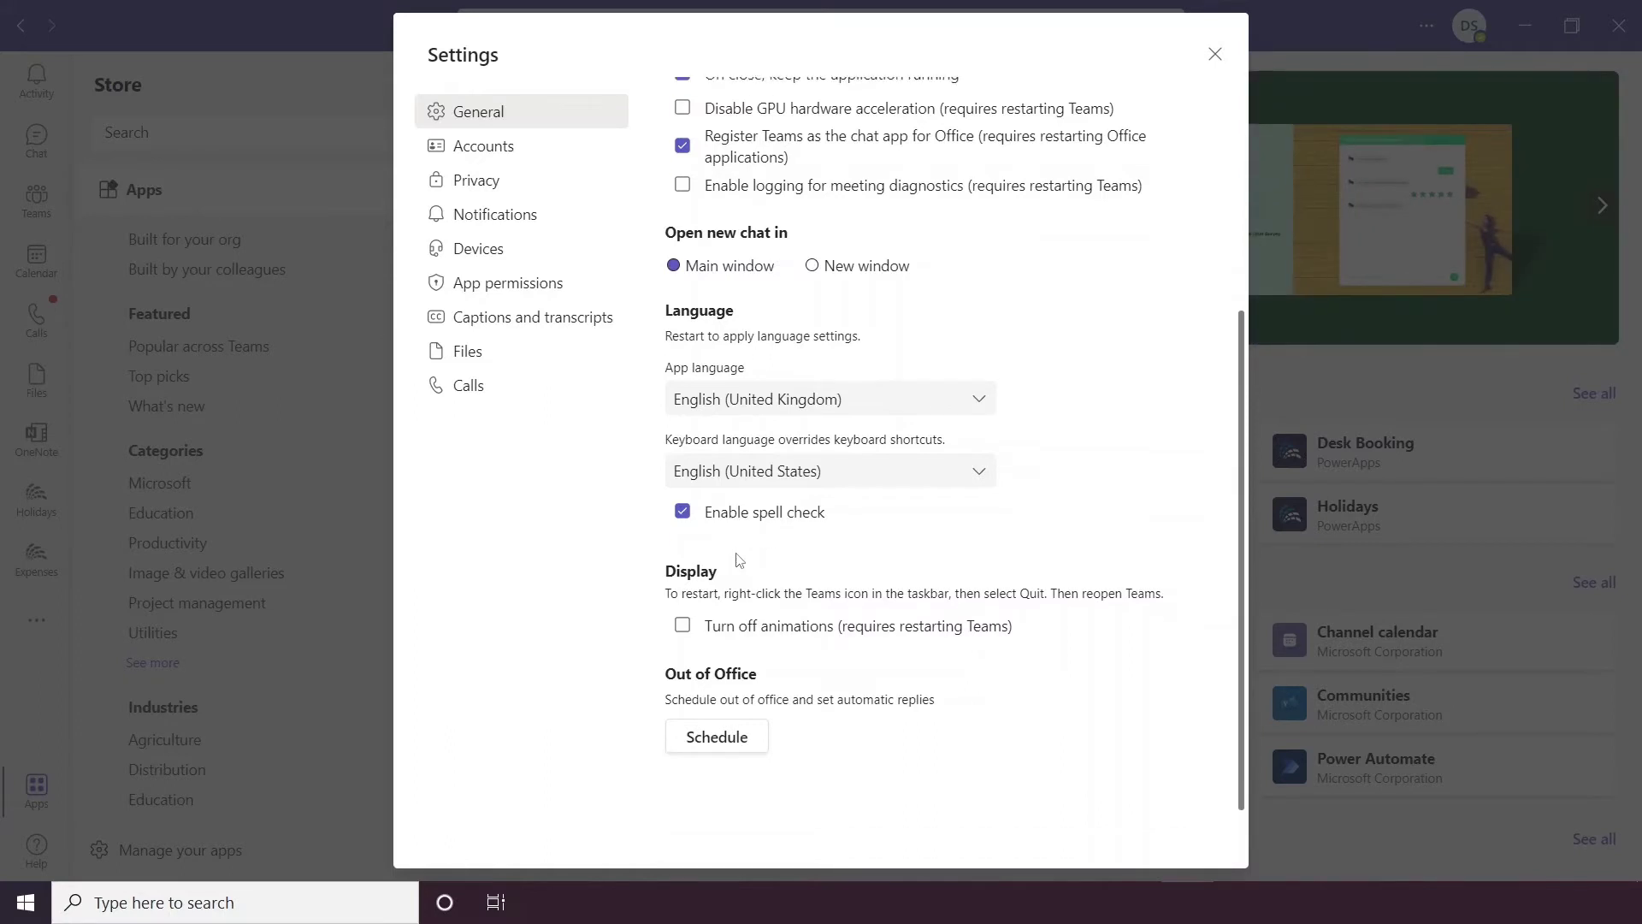
scroll(738, 560, "down", 1)
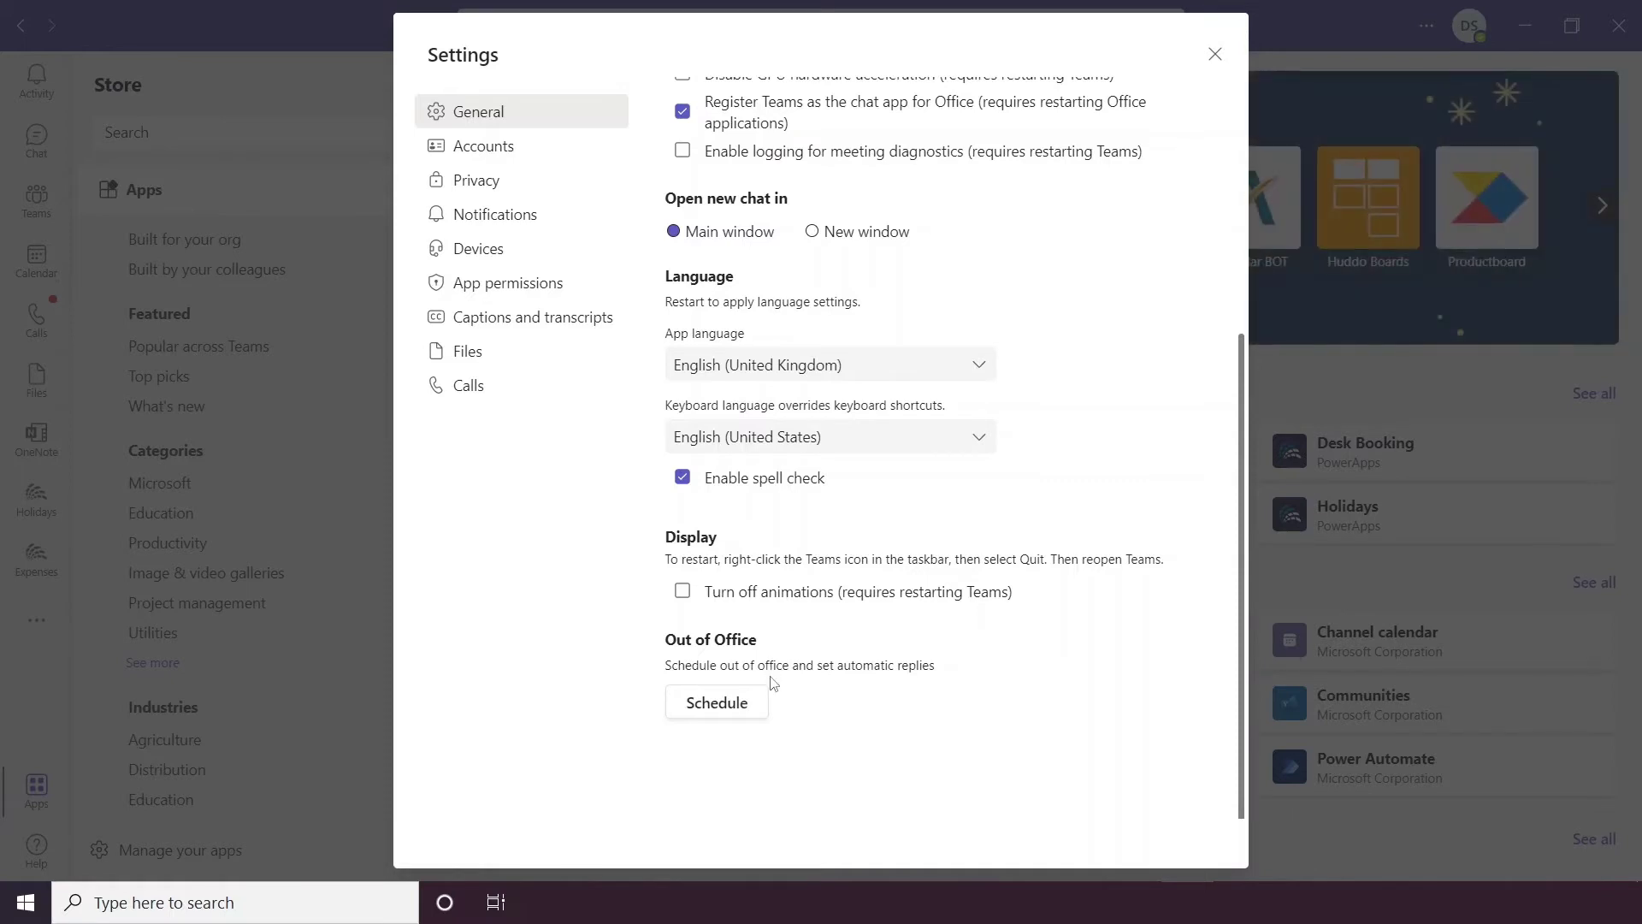
left_click(547, 151)
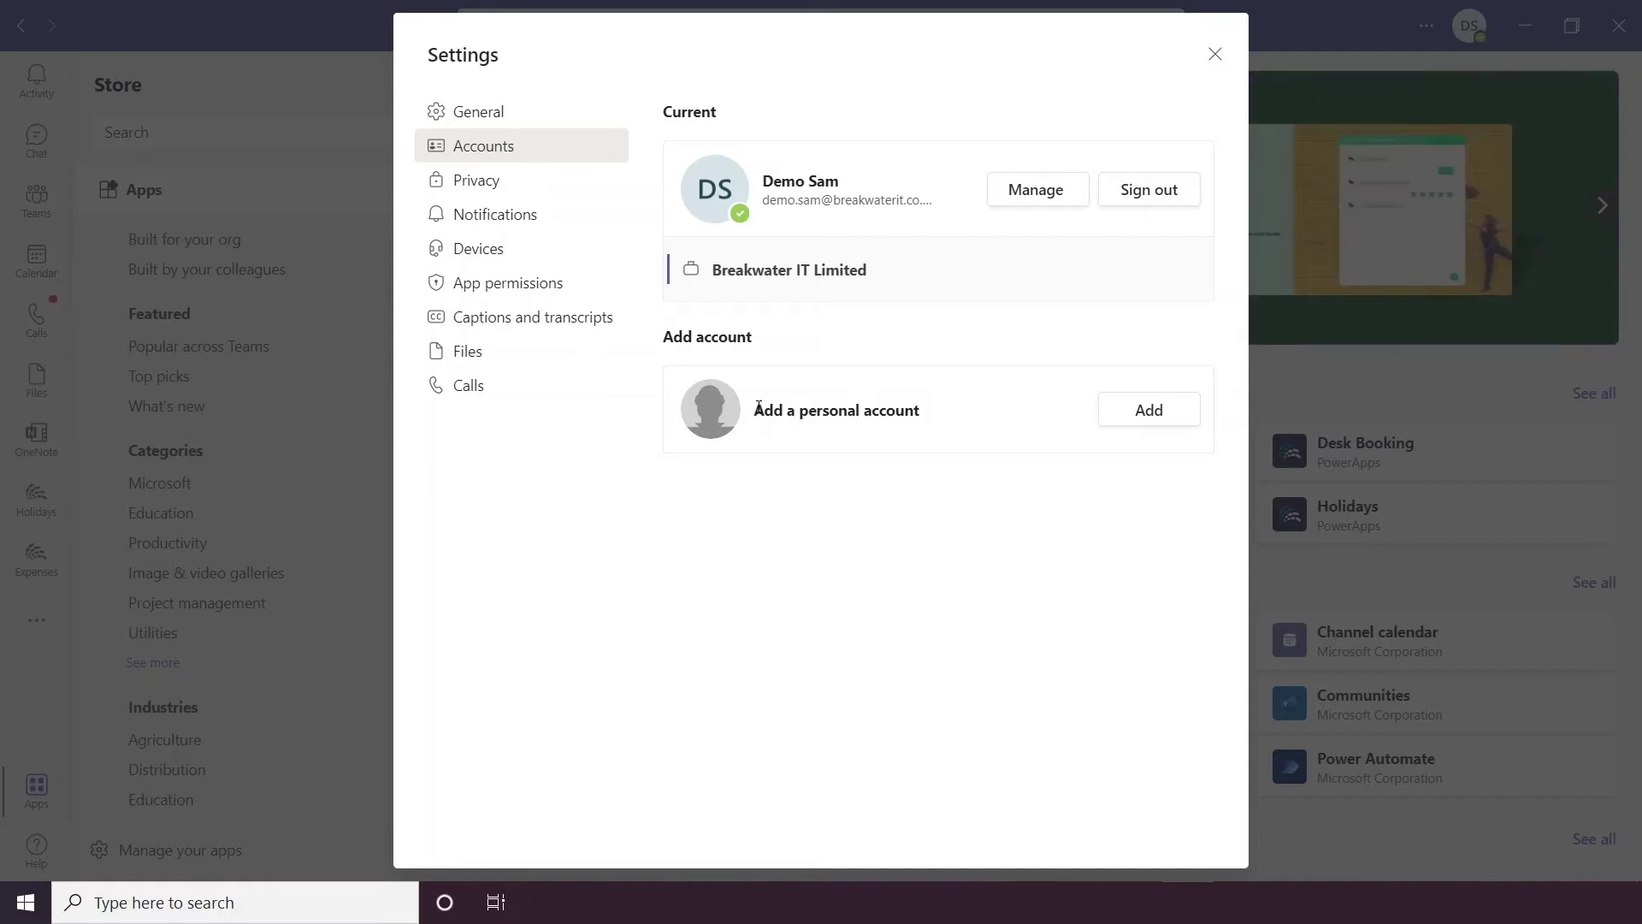
Step: Review the Privacy settings, from Do not disturb and blocked contacts to read receipts and optional connected experiences
left_click(538, 188)
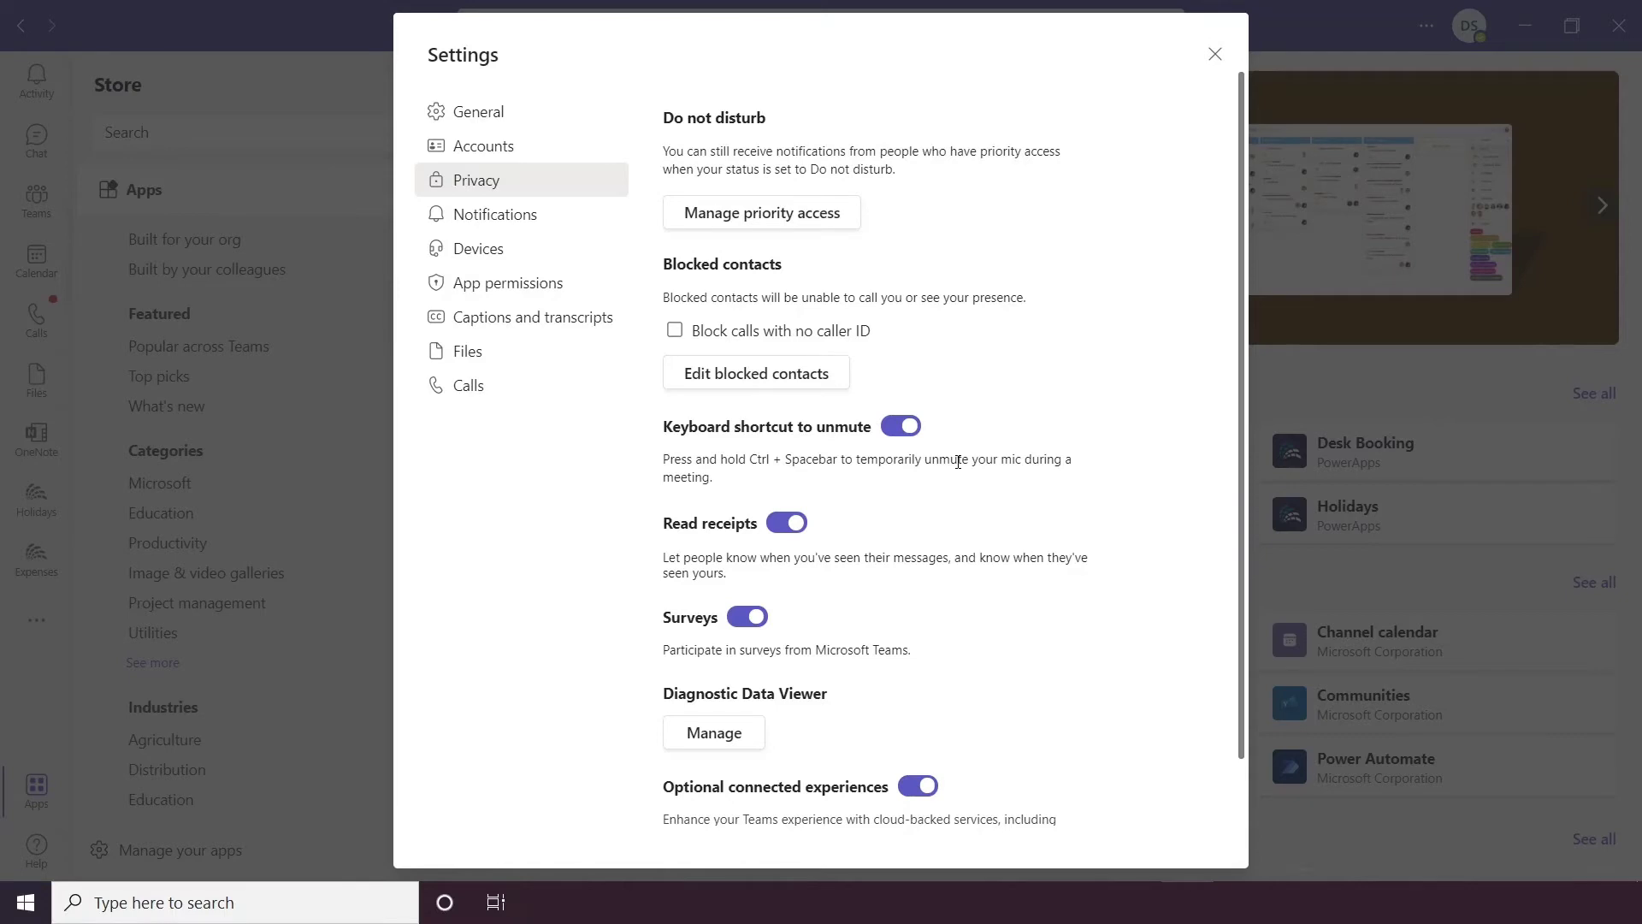
scroll(958, 462, "down", 2)
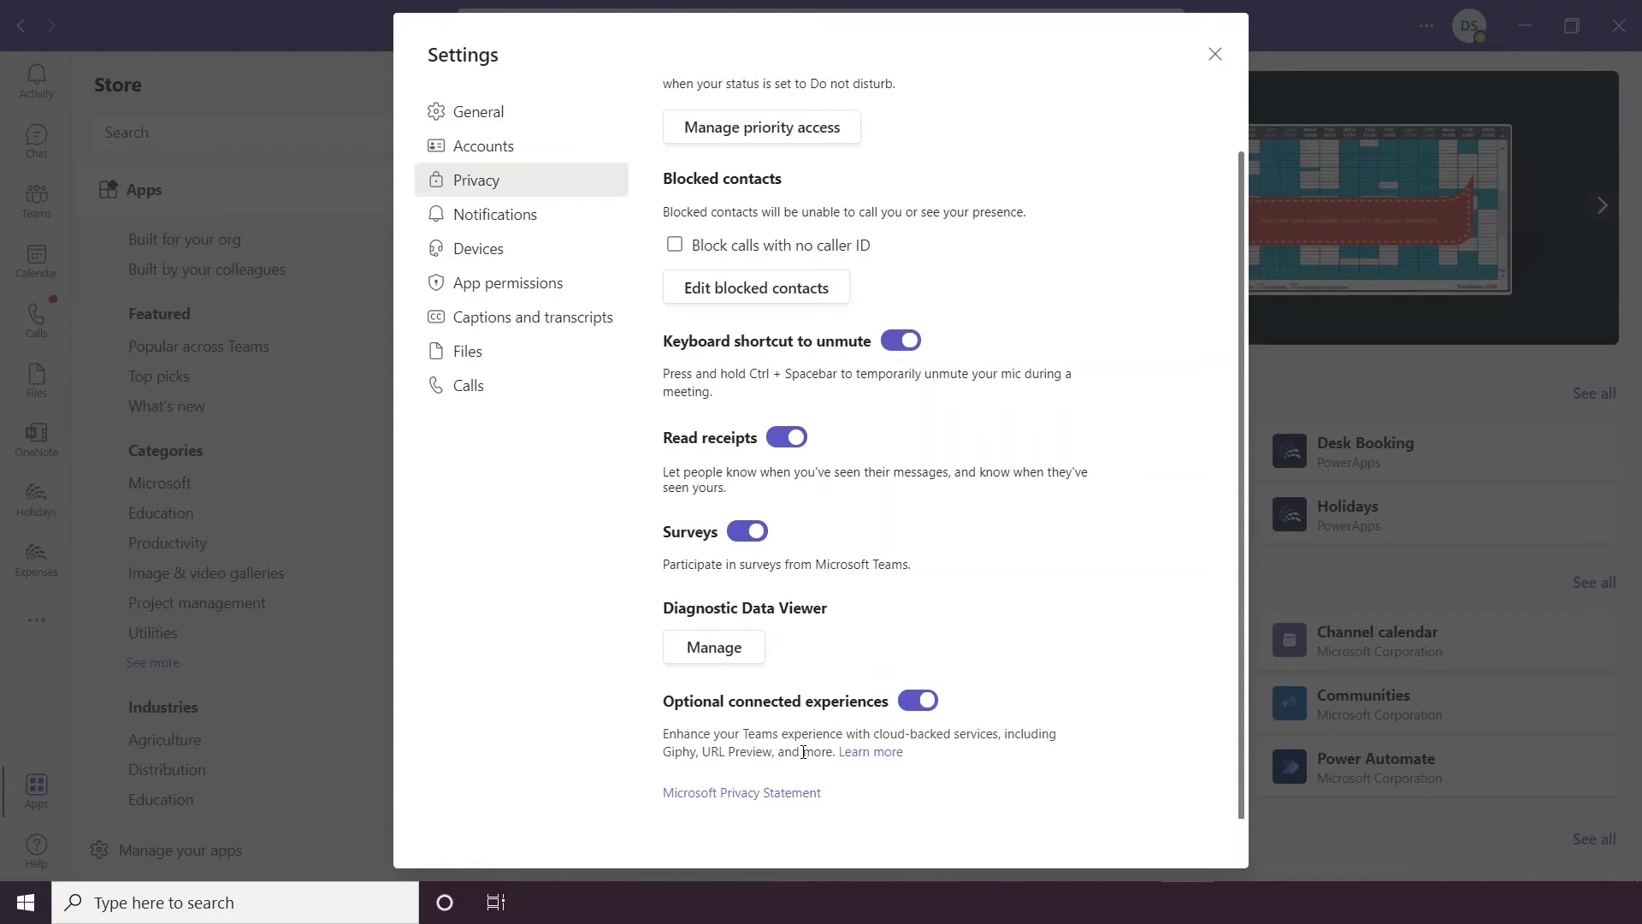
Step: Examine the missed activity email frequencies and the notification style choices in the Notifications settings, keeping the Teams built-in style
left_click(542, 216)
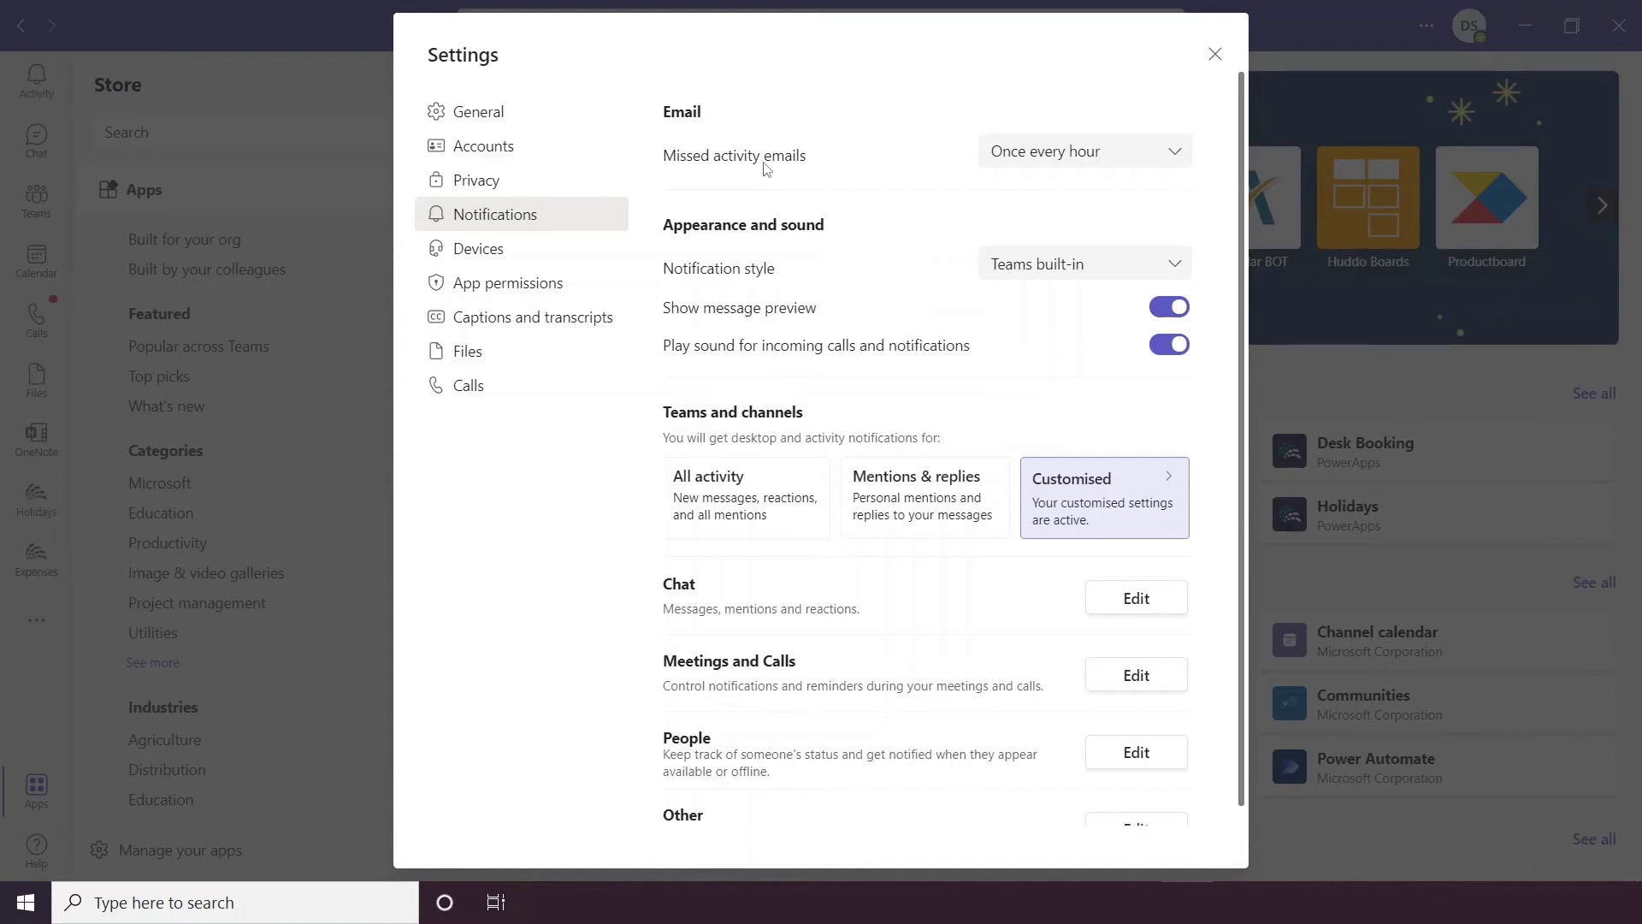
left_click(1157, 162)
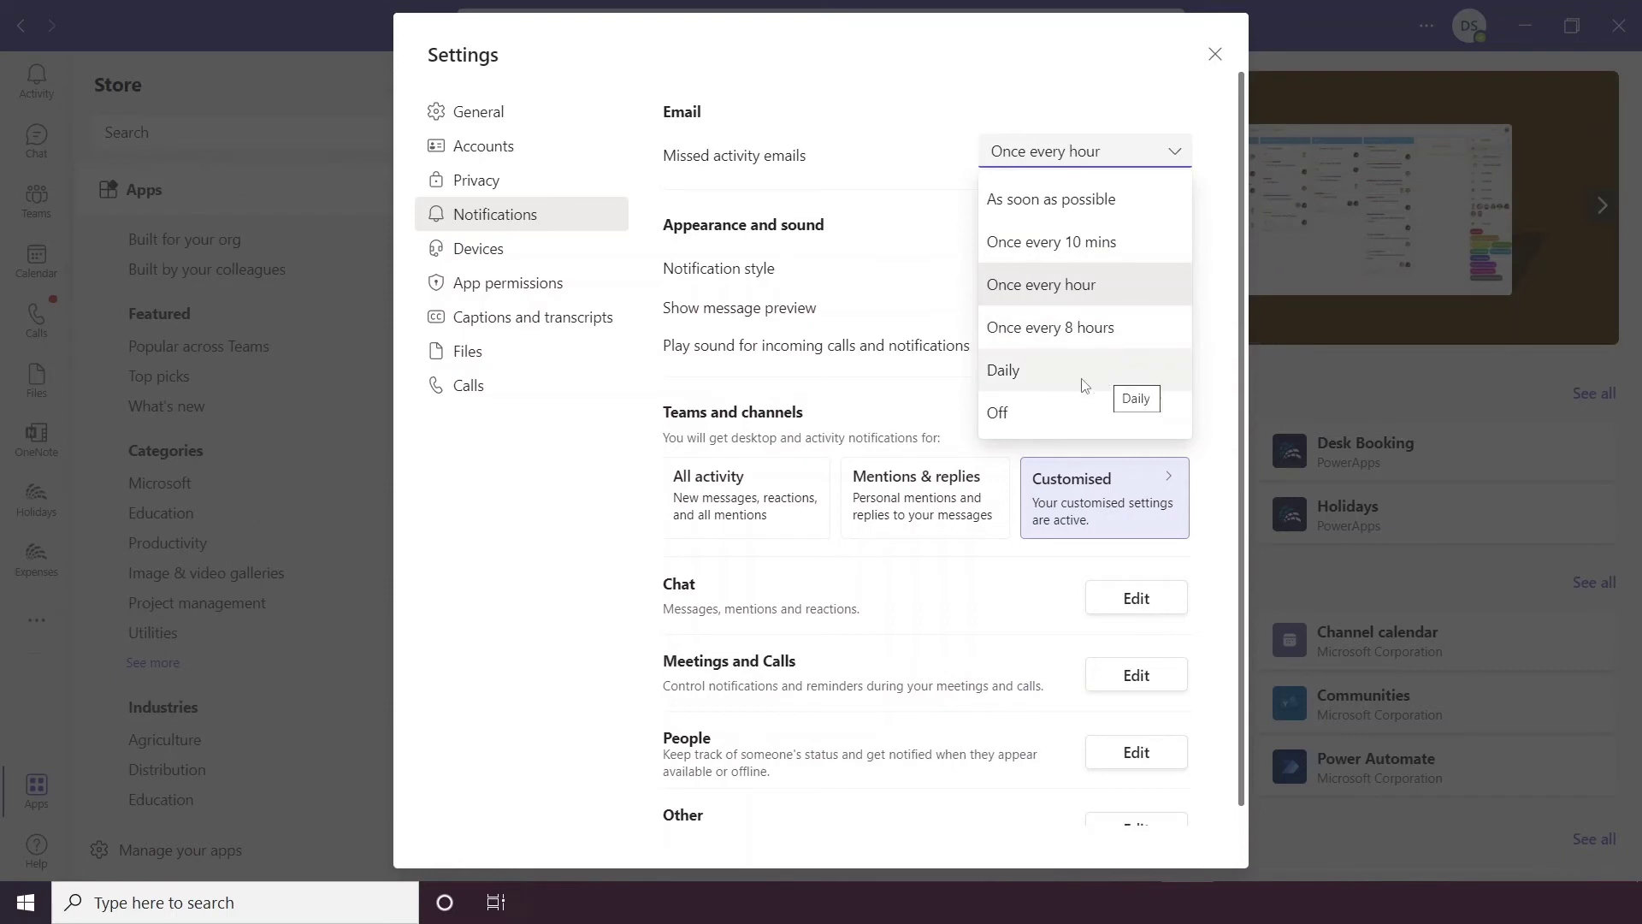
left_click(913, 163)
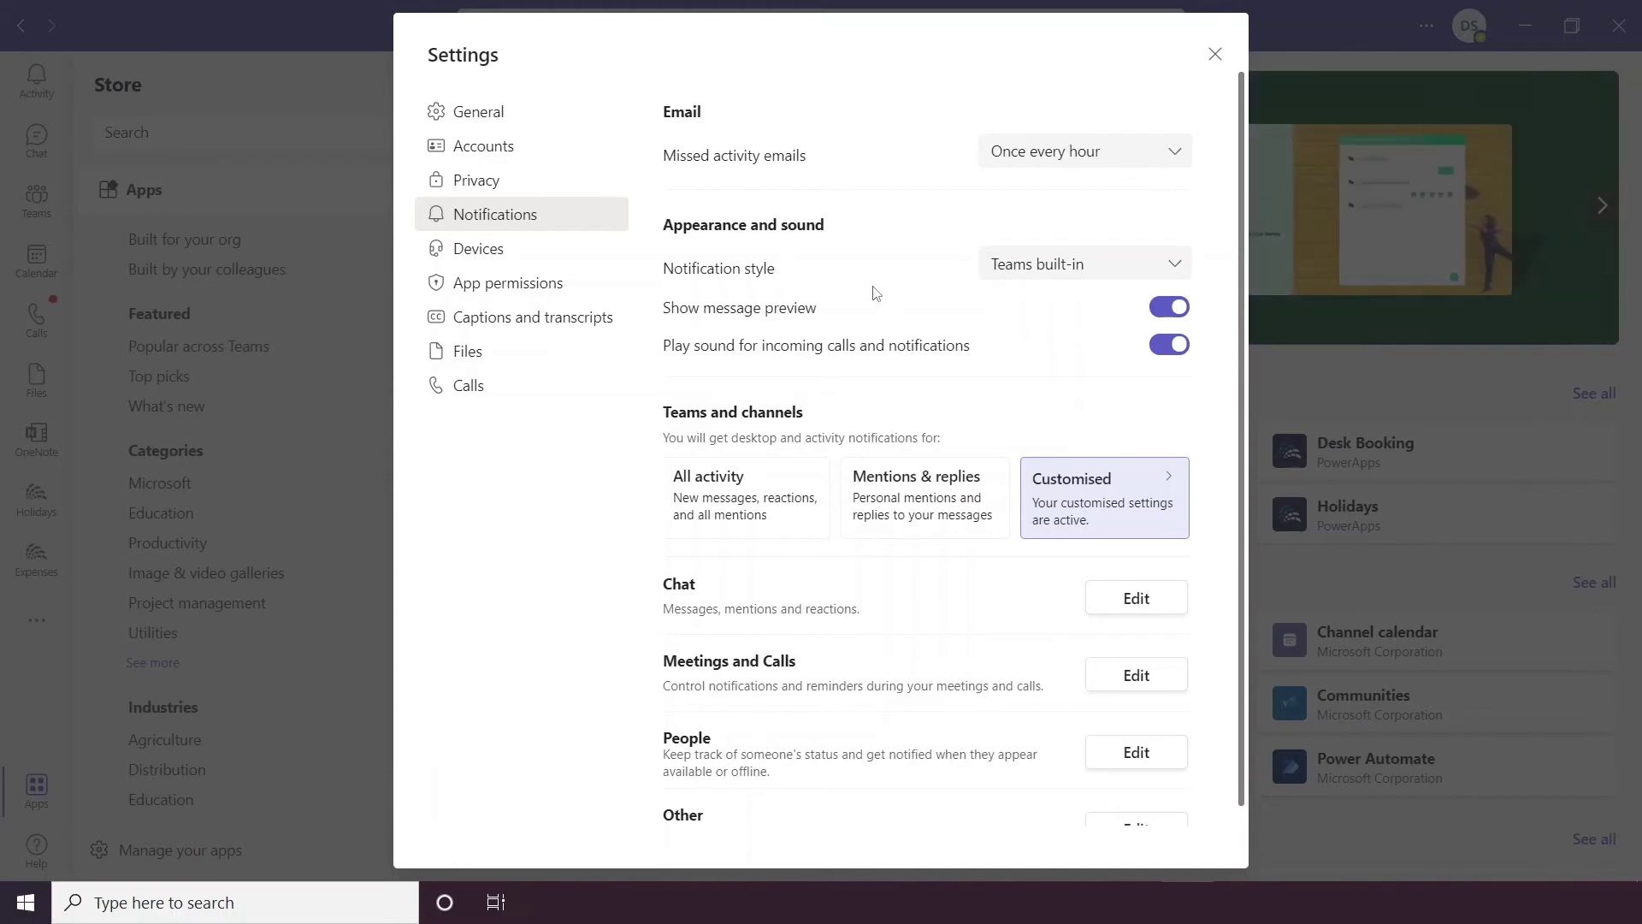
left_click(1043, 272)
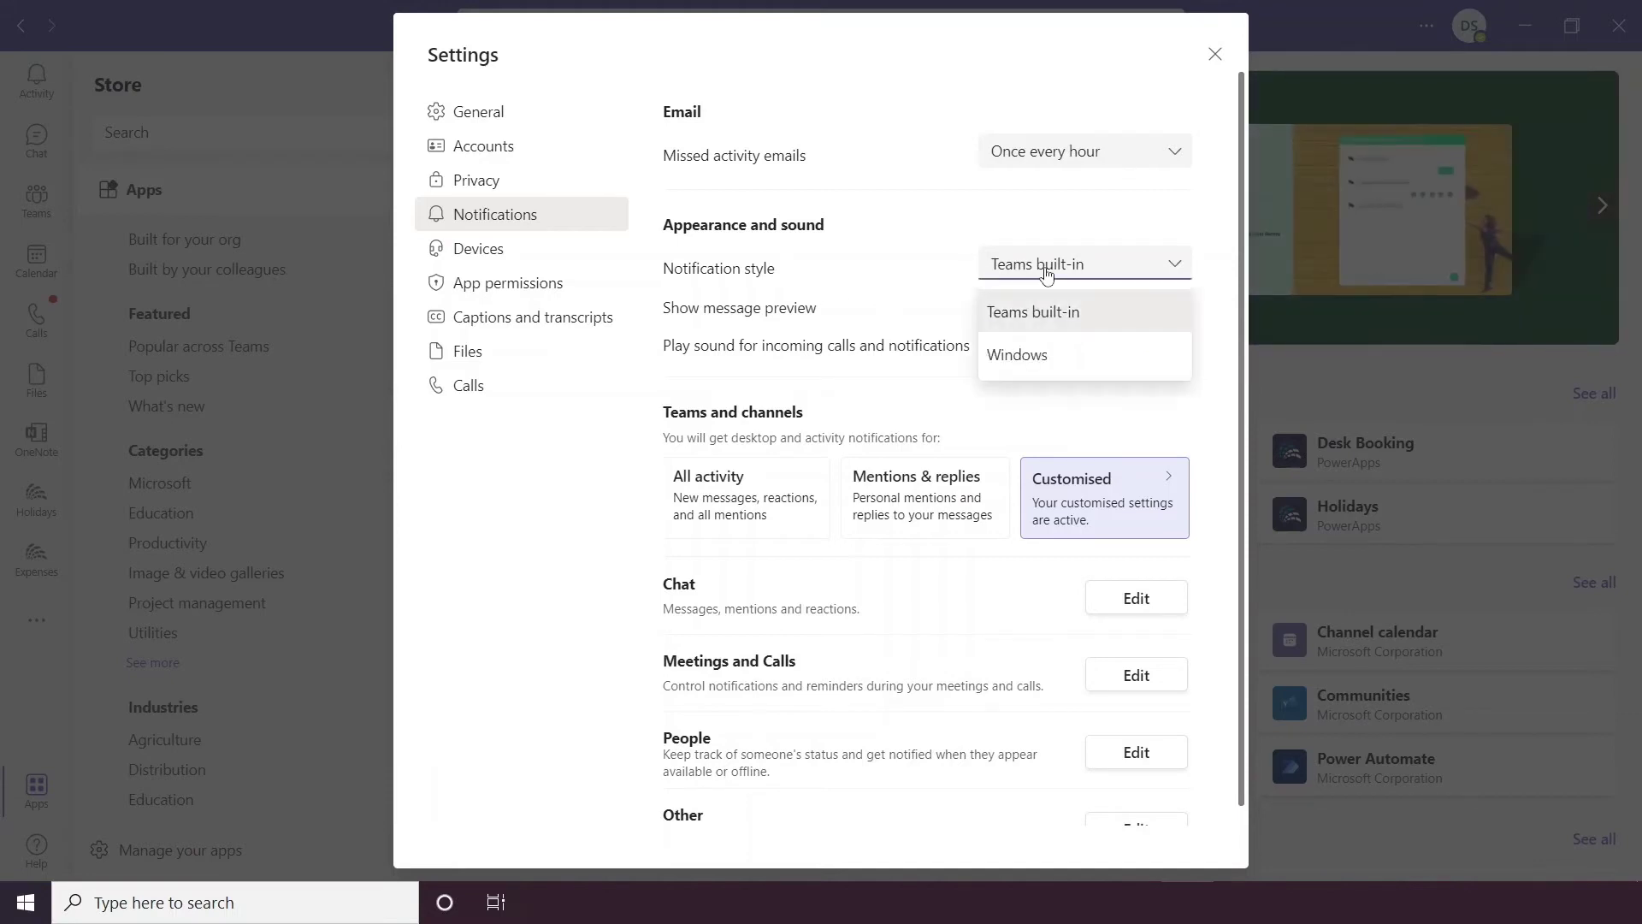
left_click(1058, 325)
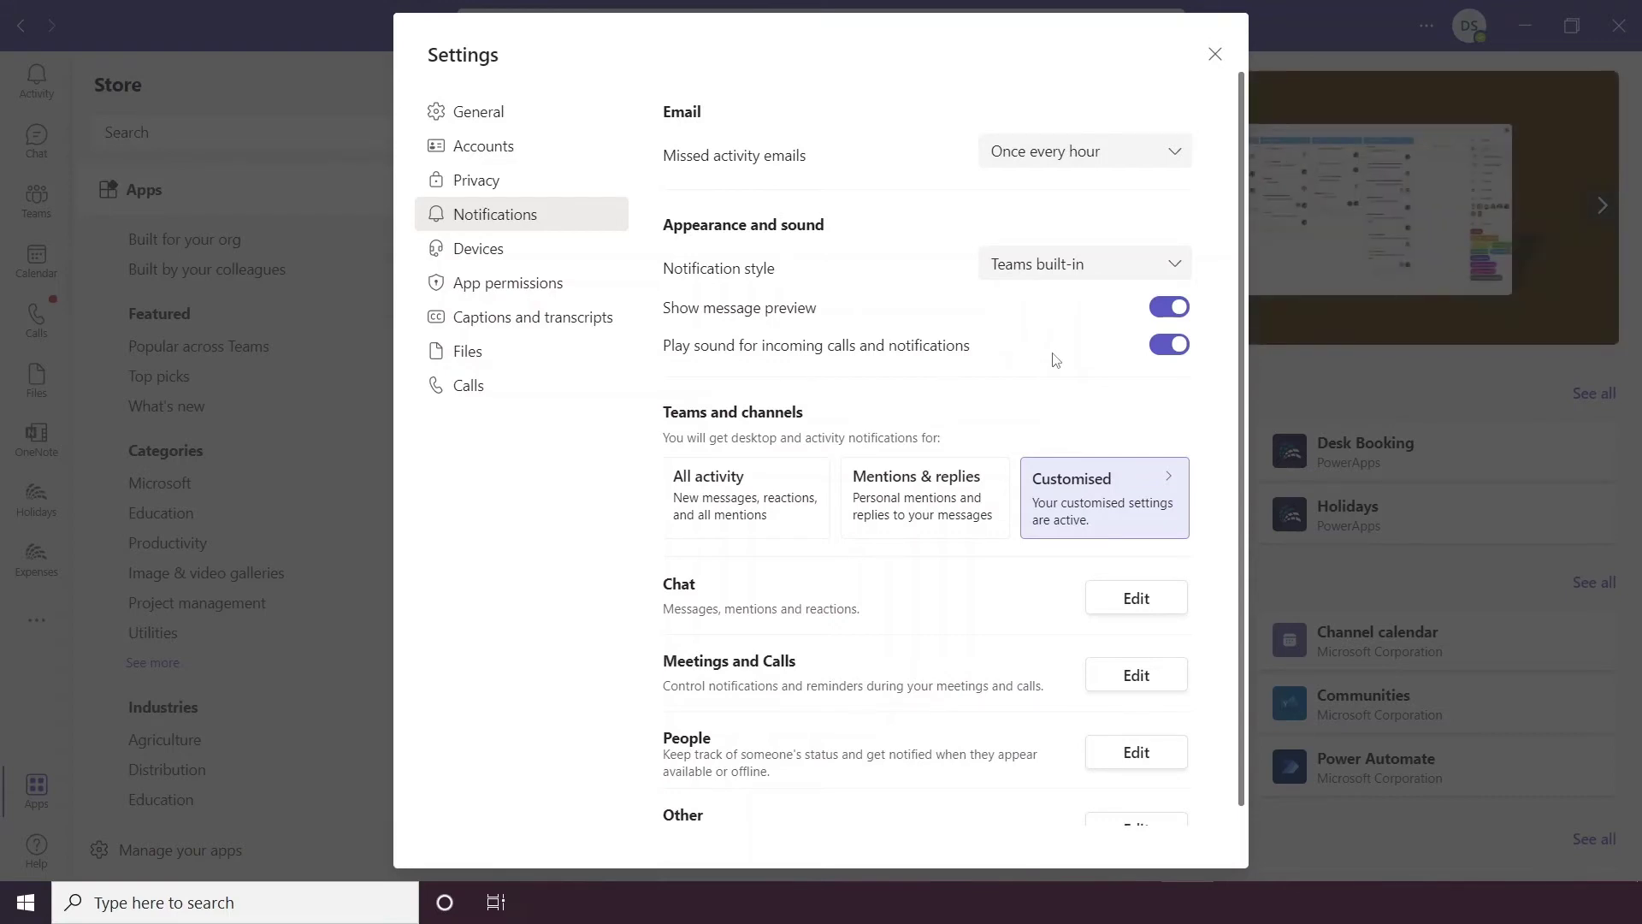
scroll(1053, 359, "down", 2)
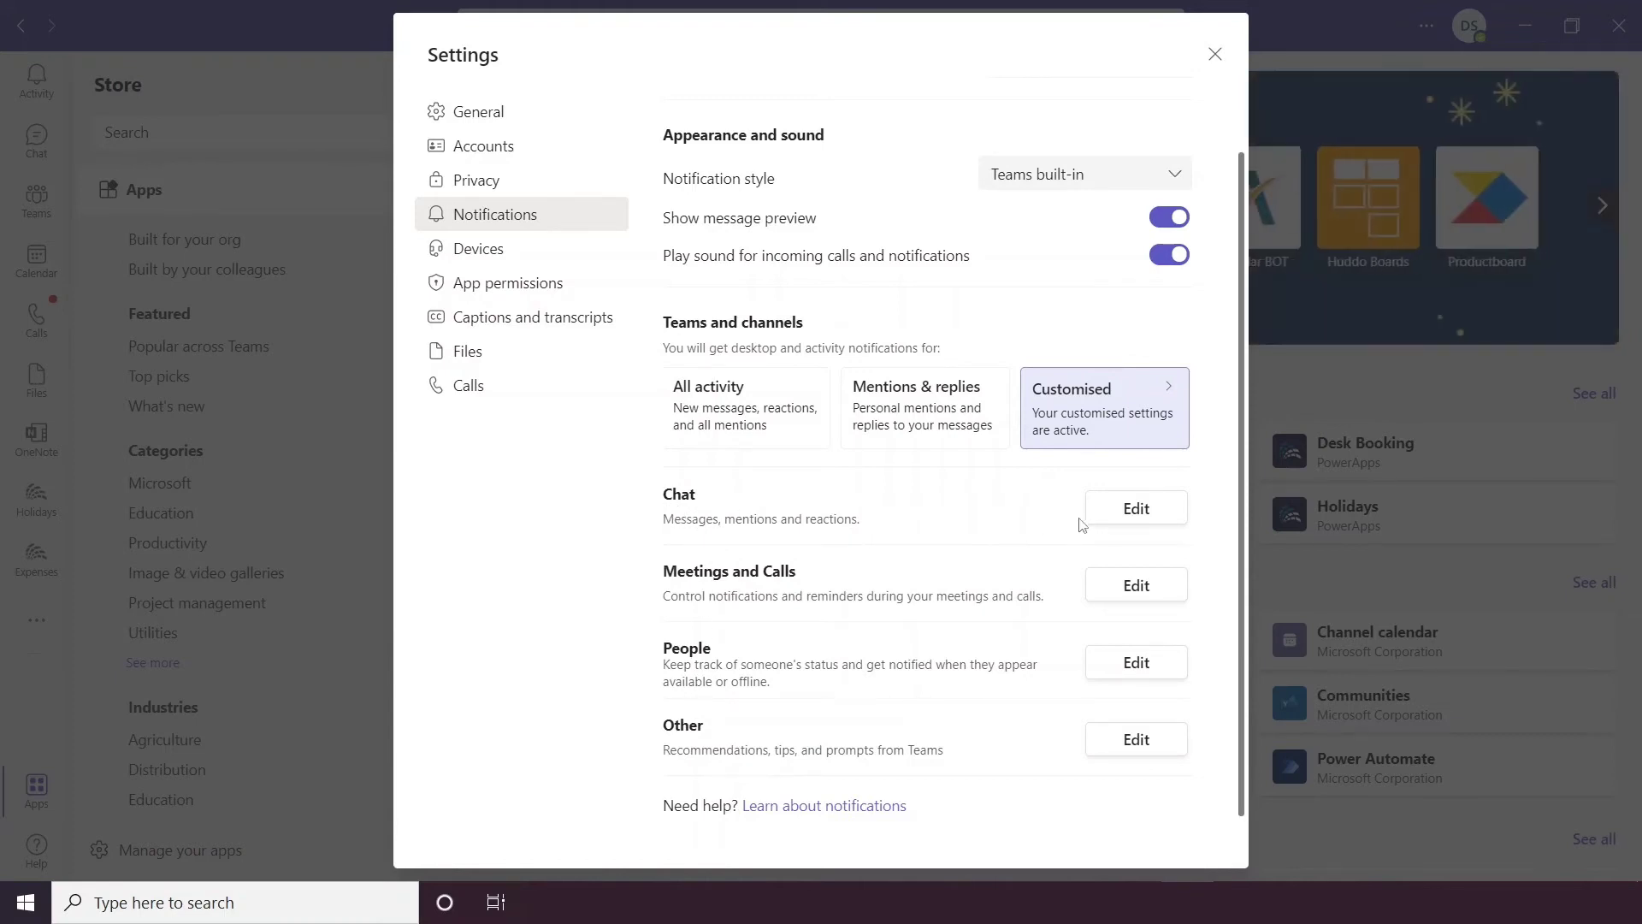
left_click(1116, 522)
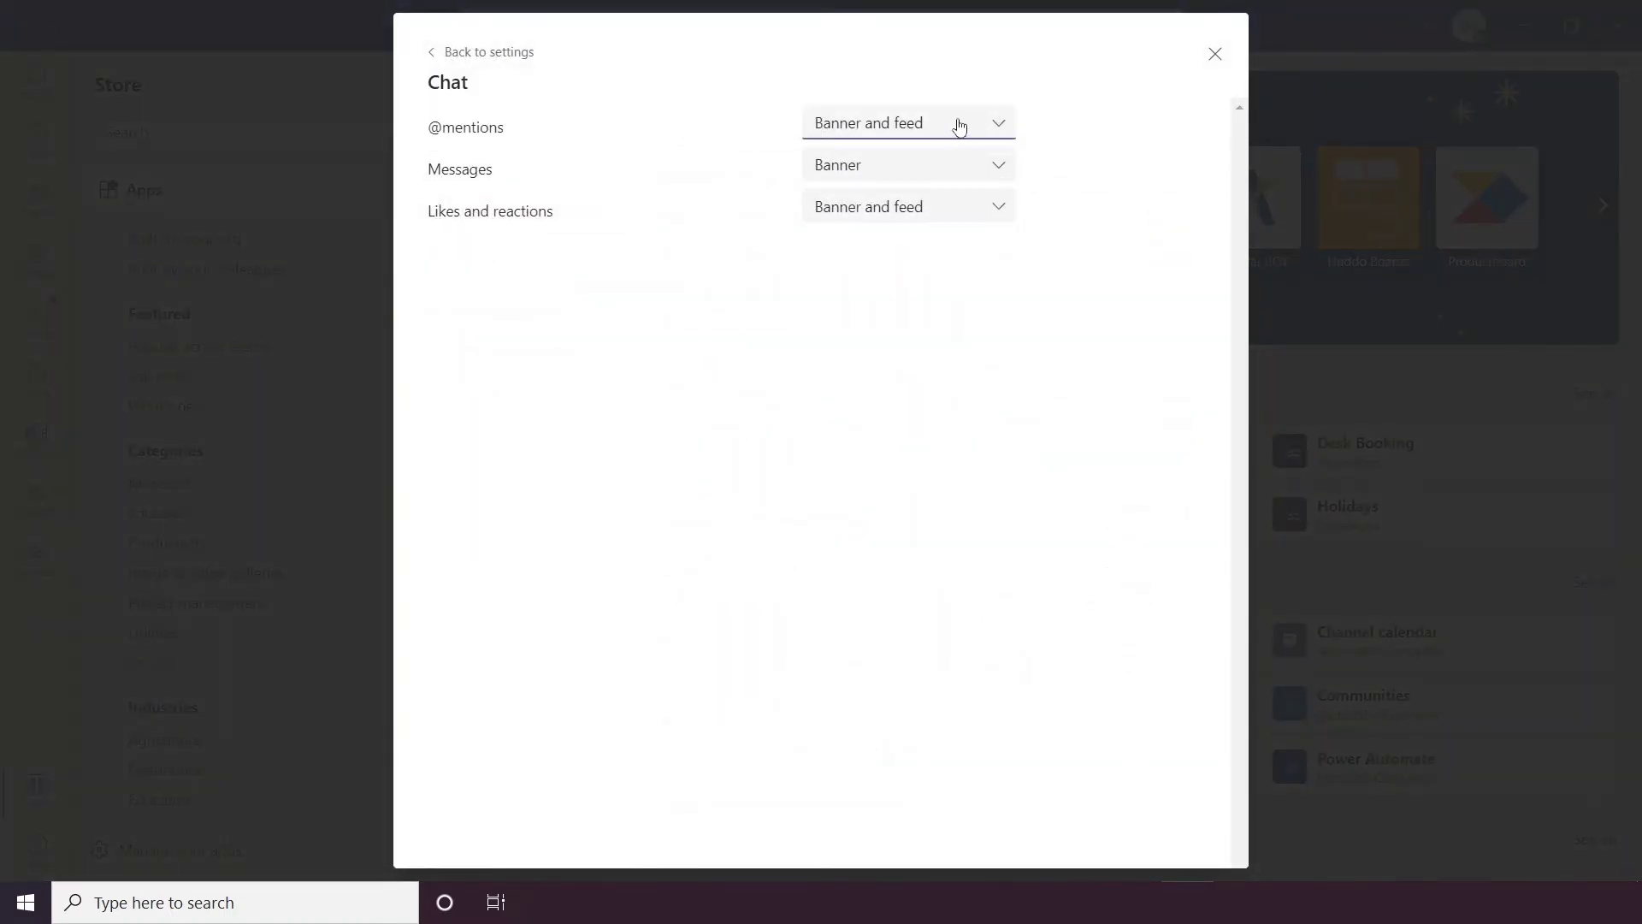
left_click(921, 124)
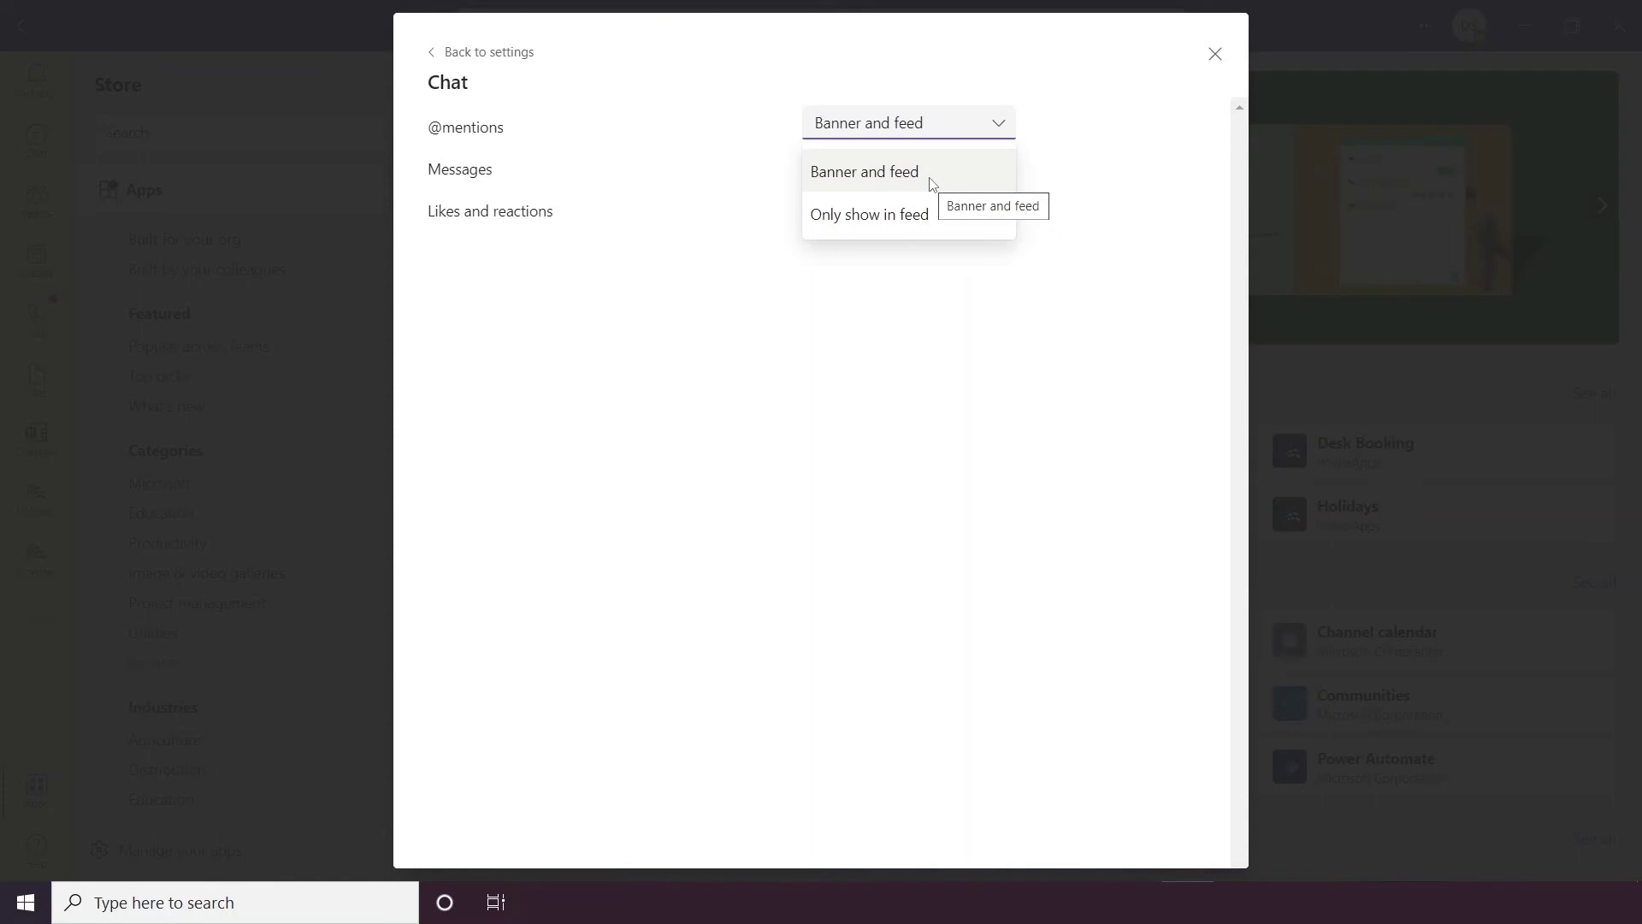
left_click(930, 303)
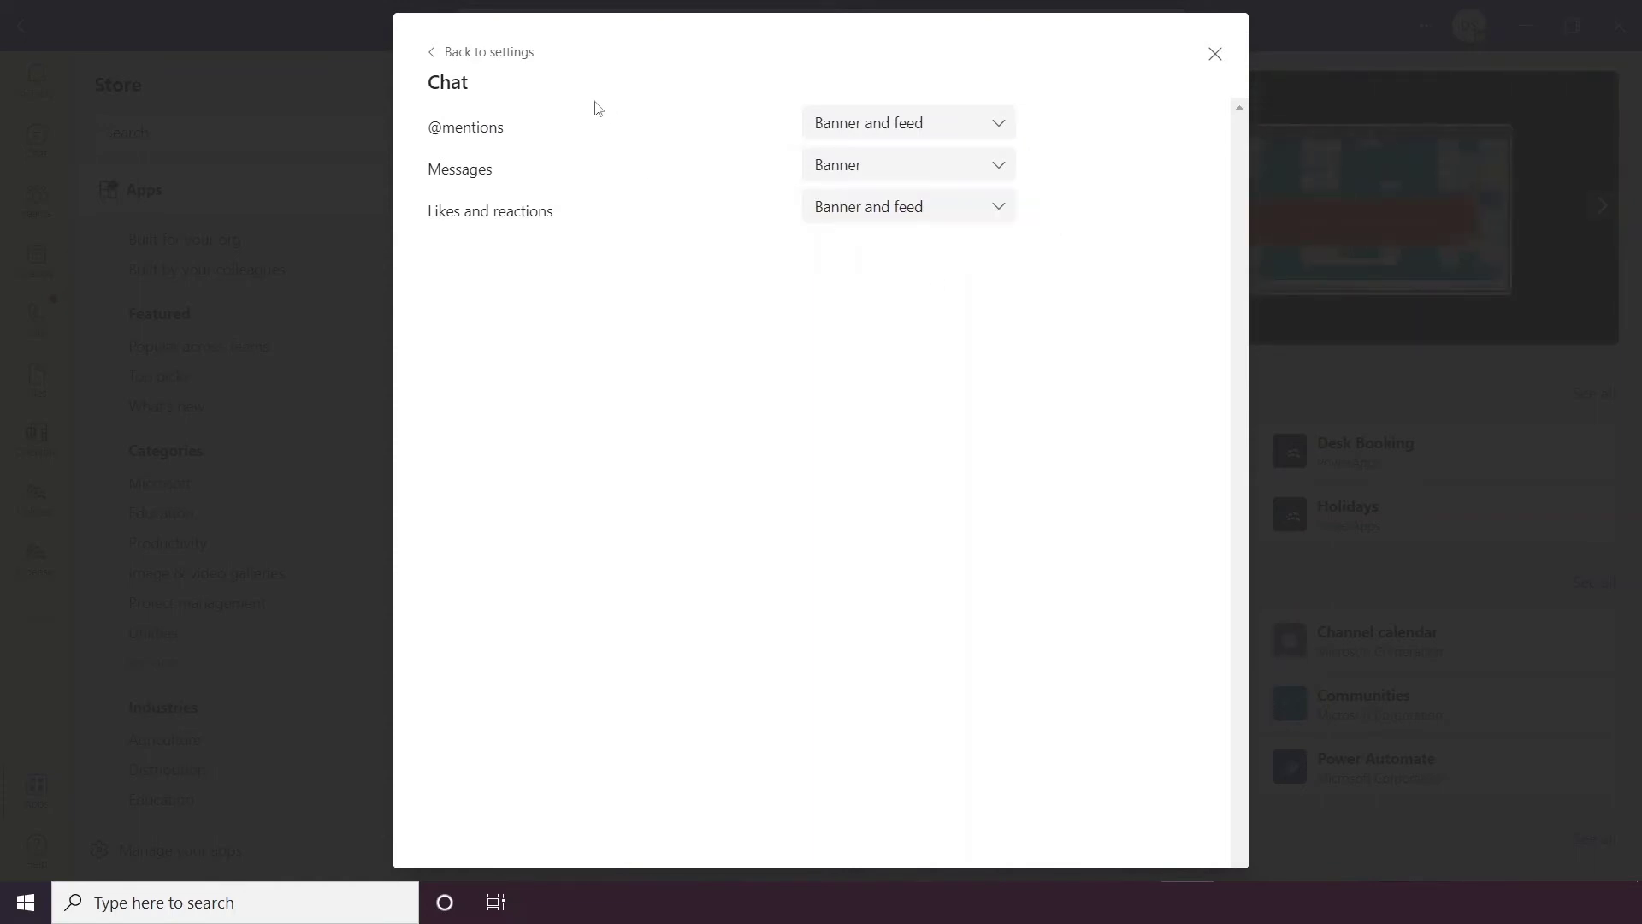
left_click(481, 57)
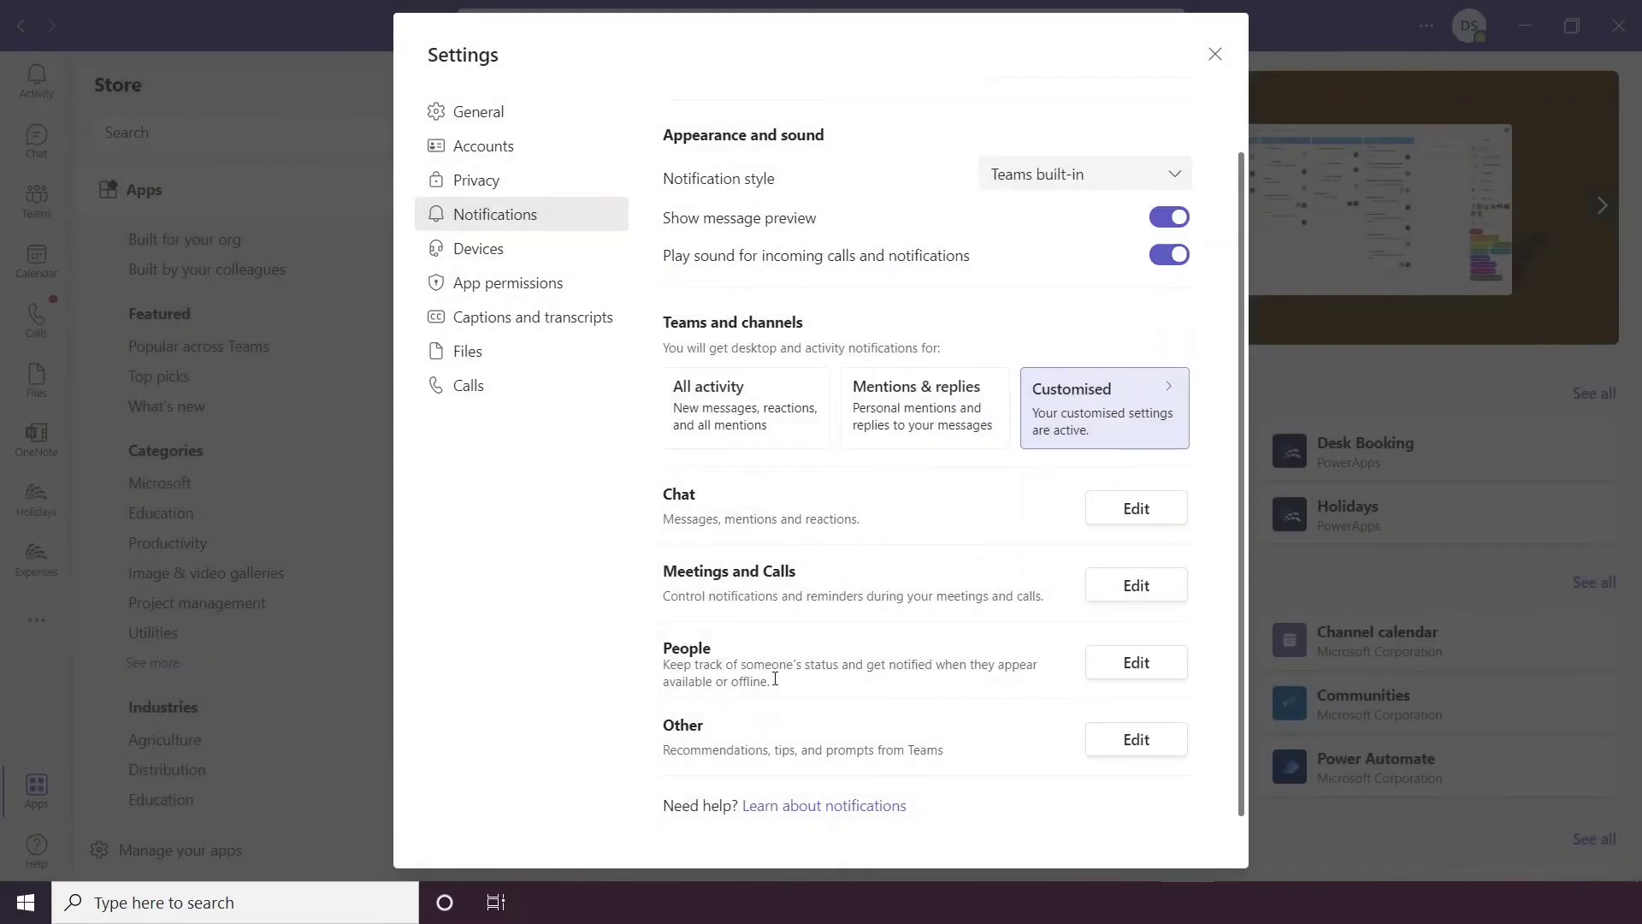
Step: Check the available speaker and microphone choices in the Devices settings
left_click(554, 258)
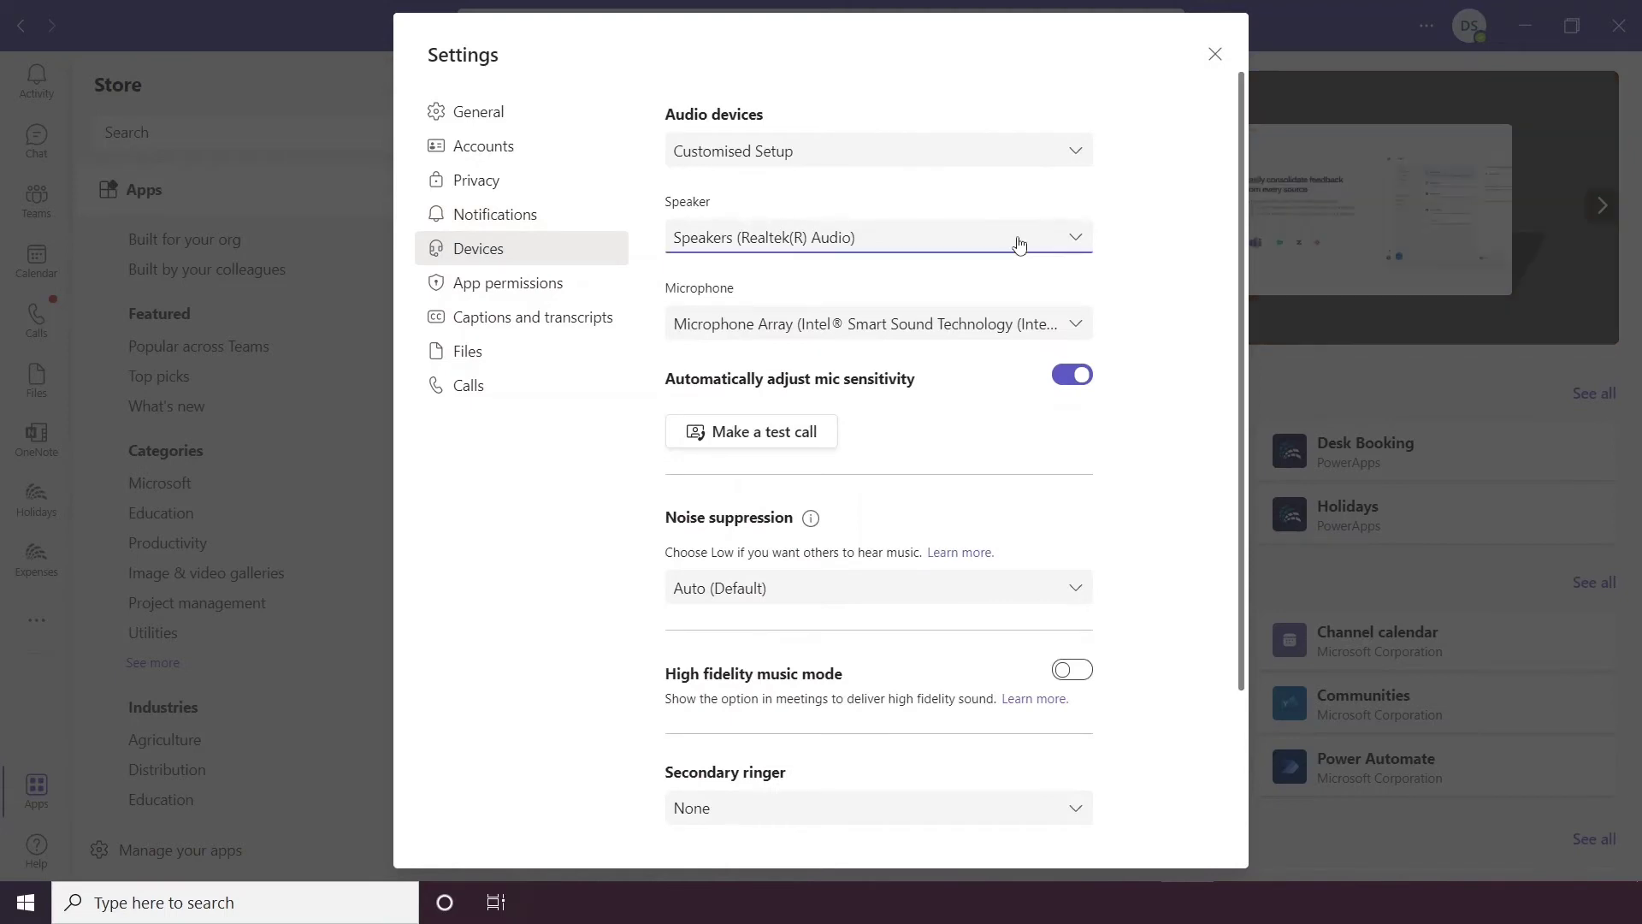
left_click(1017, 246)
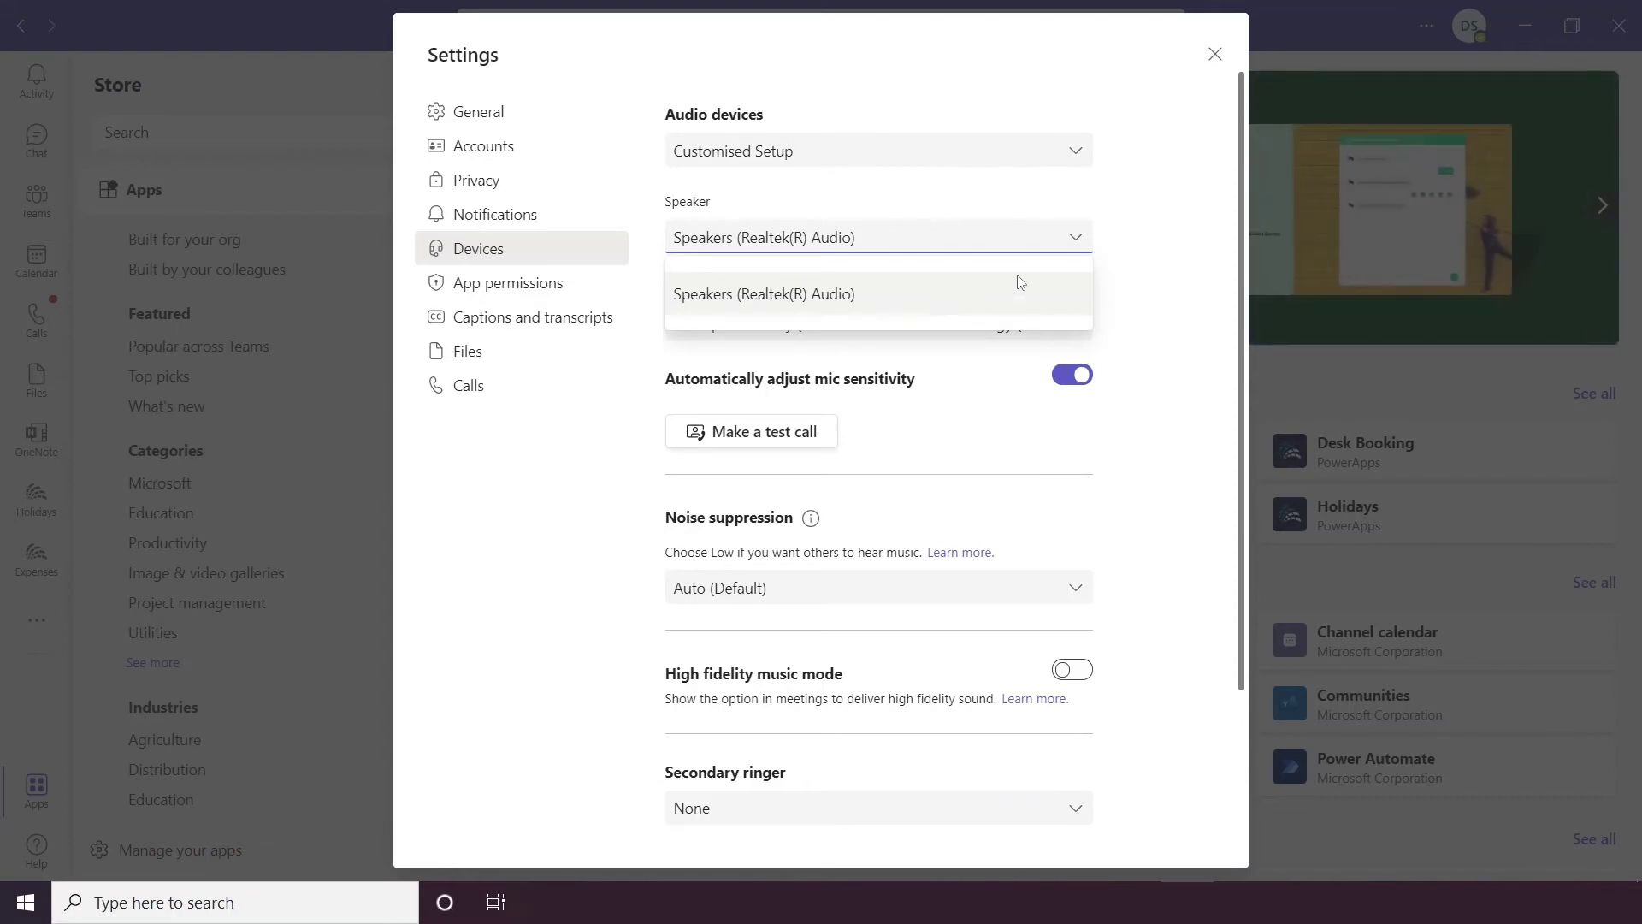
left_click(1059, 244)
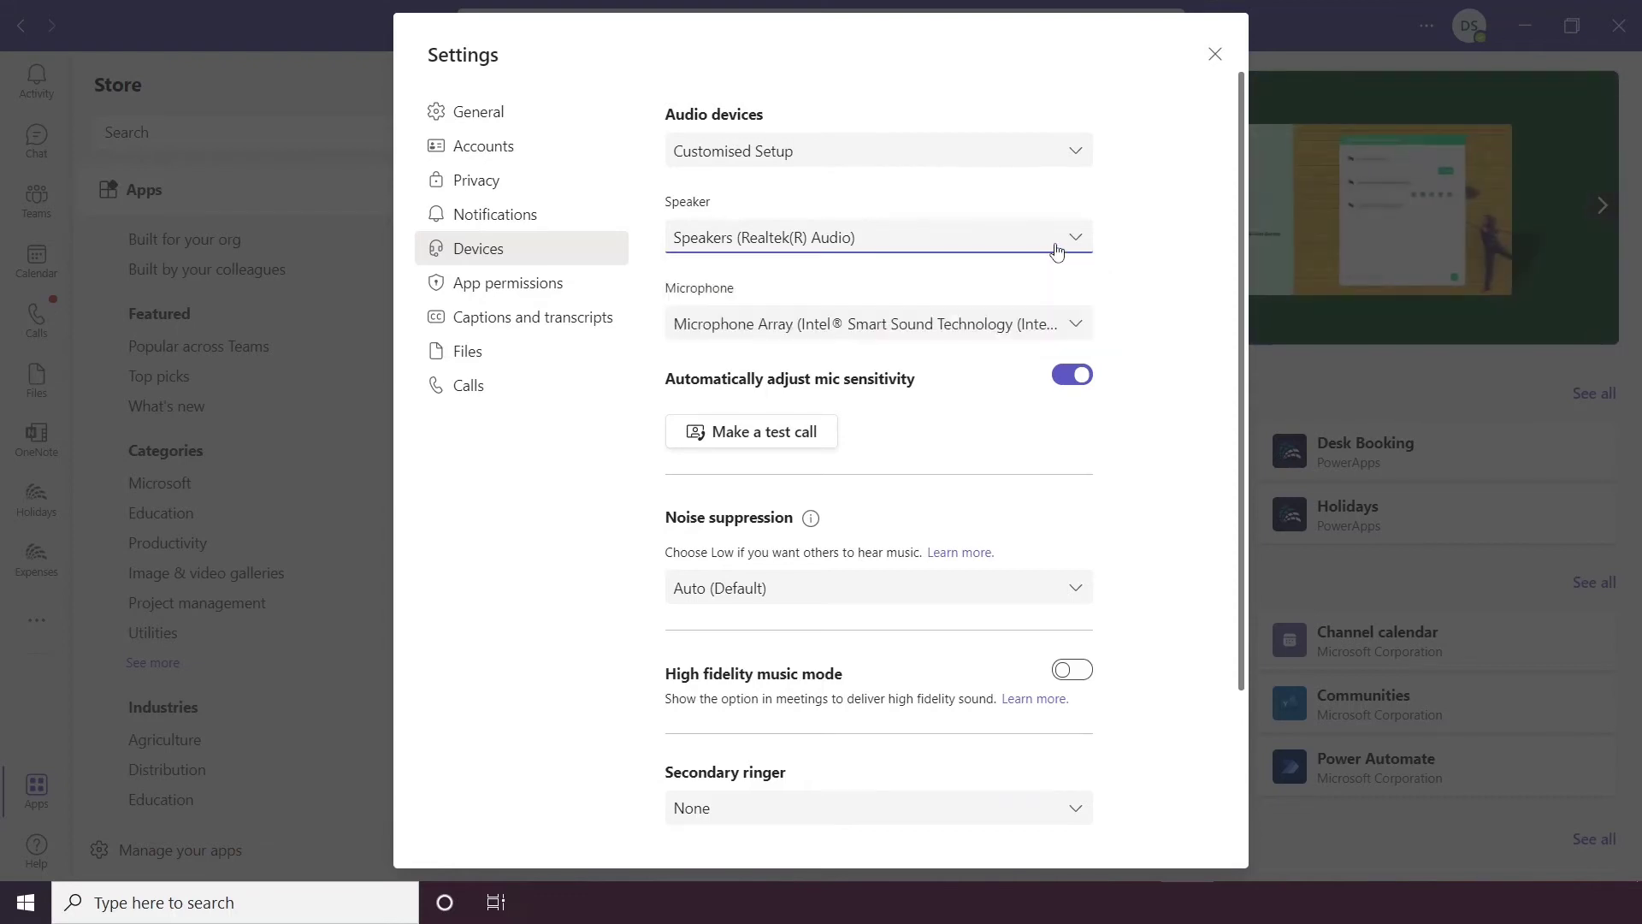
left_click(953, 329)
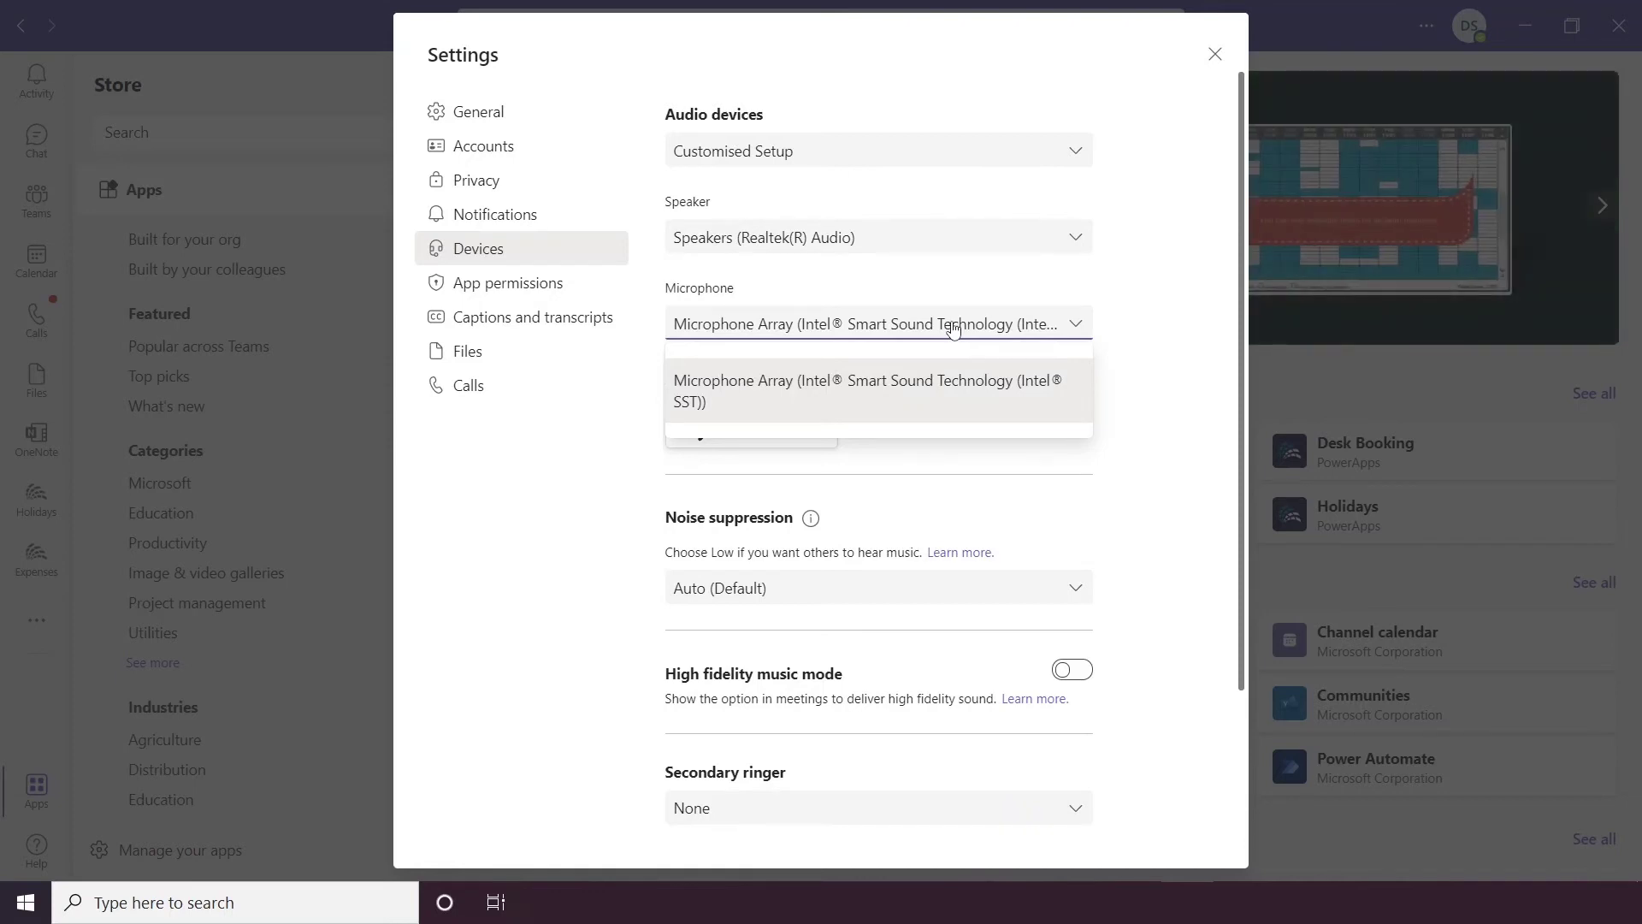
left_click(953, 329)
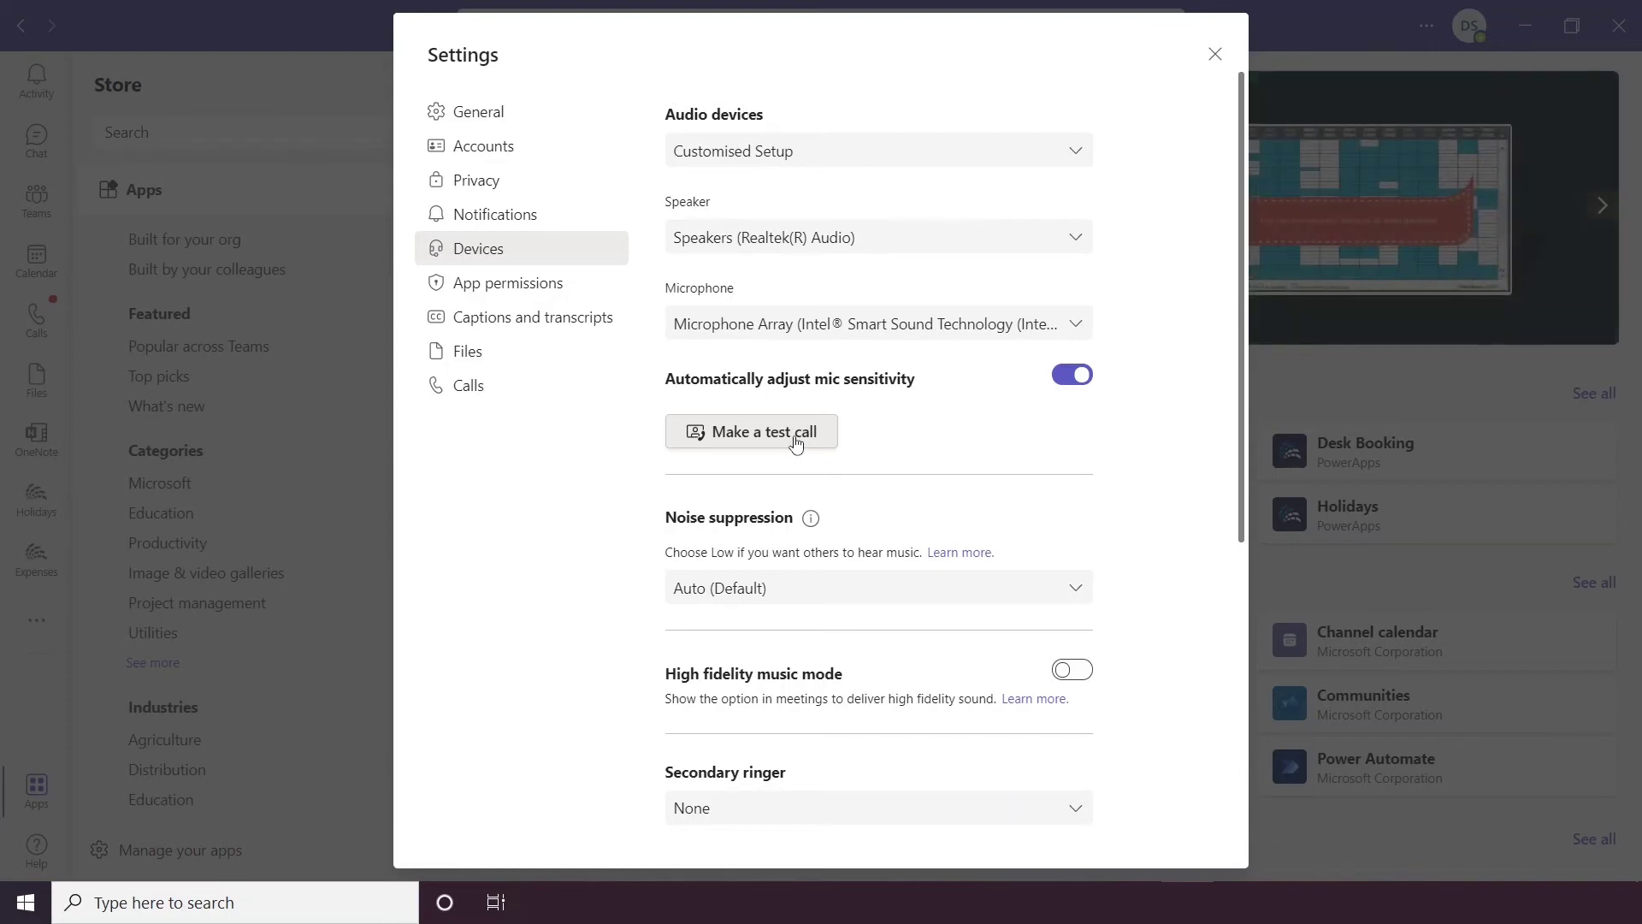
Step: Look through the available noise suppression levels for the microphone
scroll(938, 454, "down", 2)
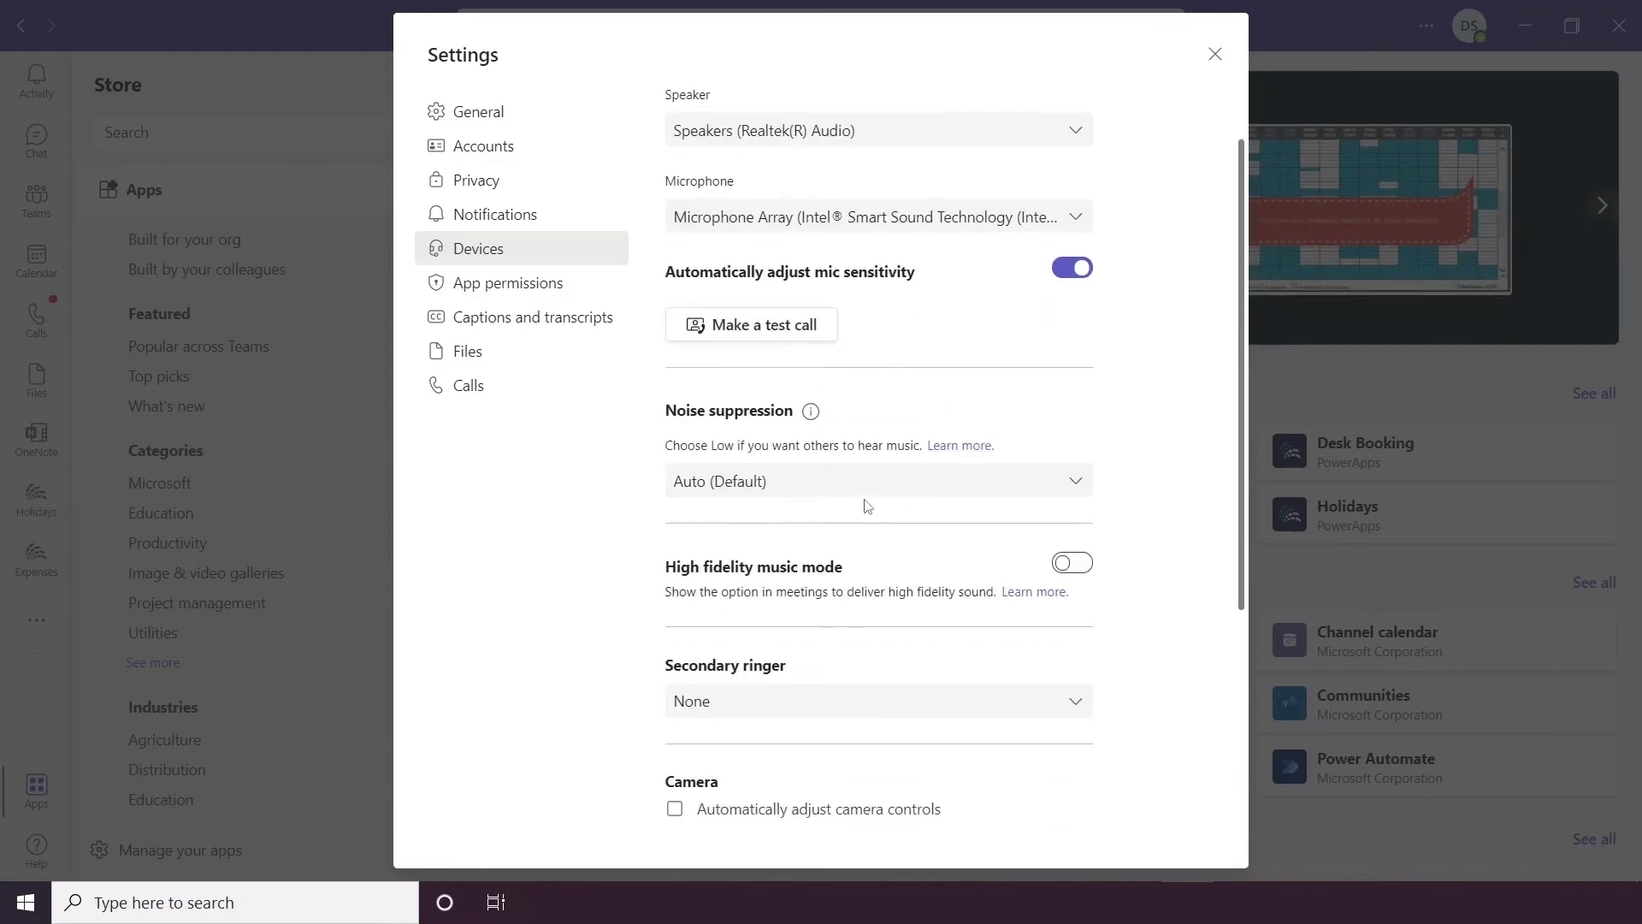
left_click(934, 487)
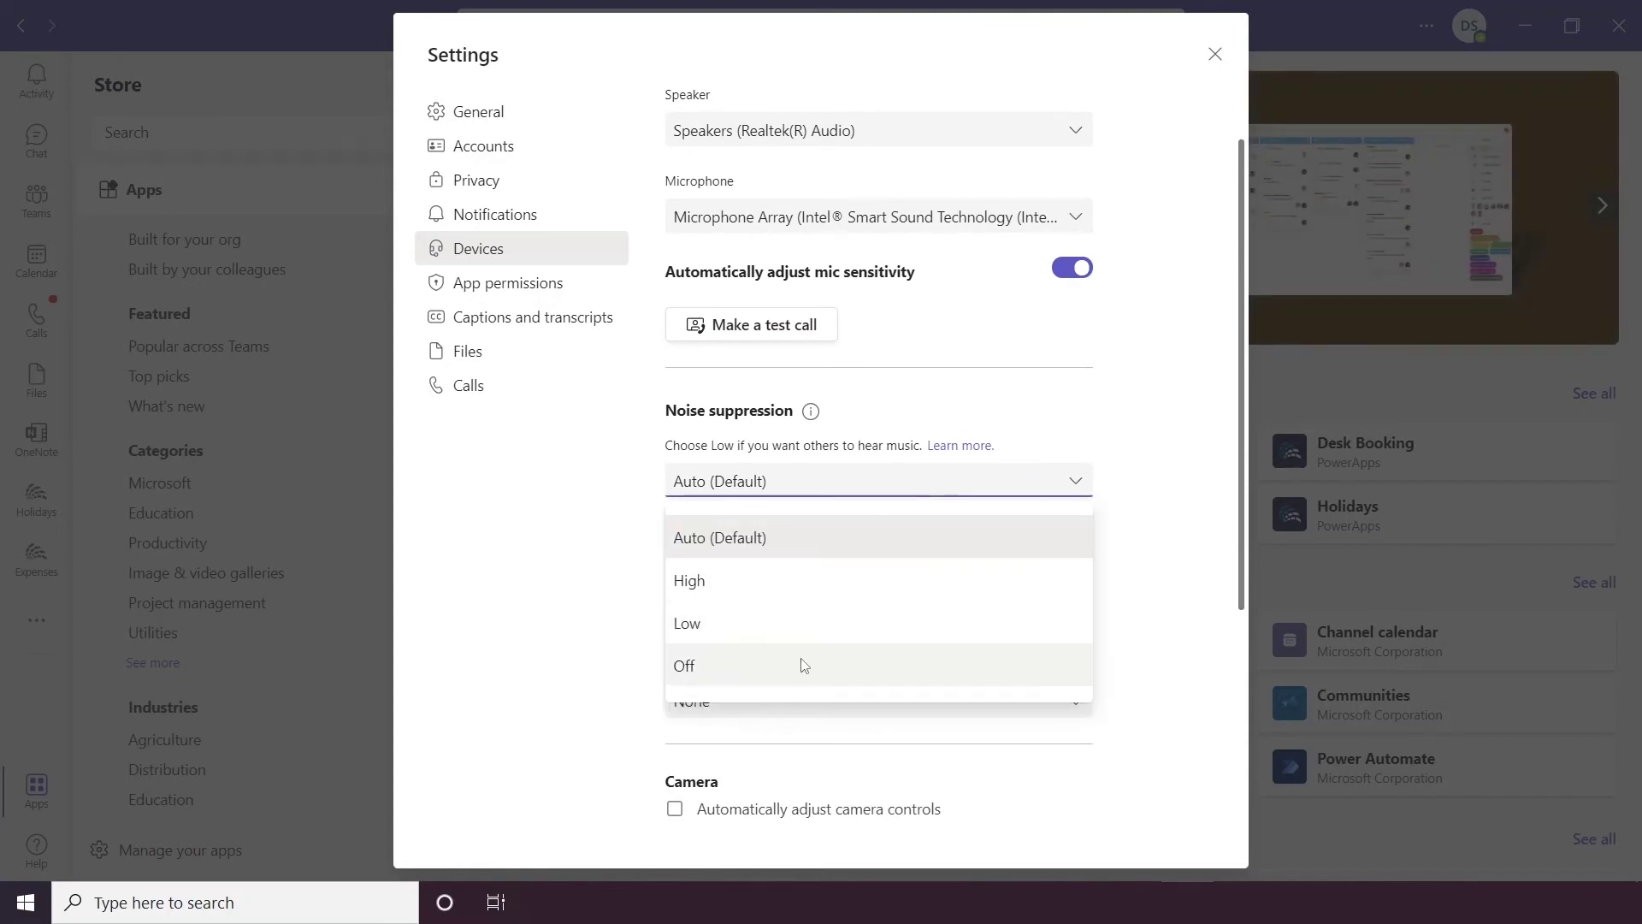
left_click(1075, 479)
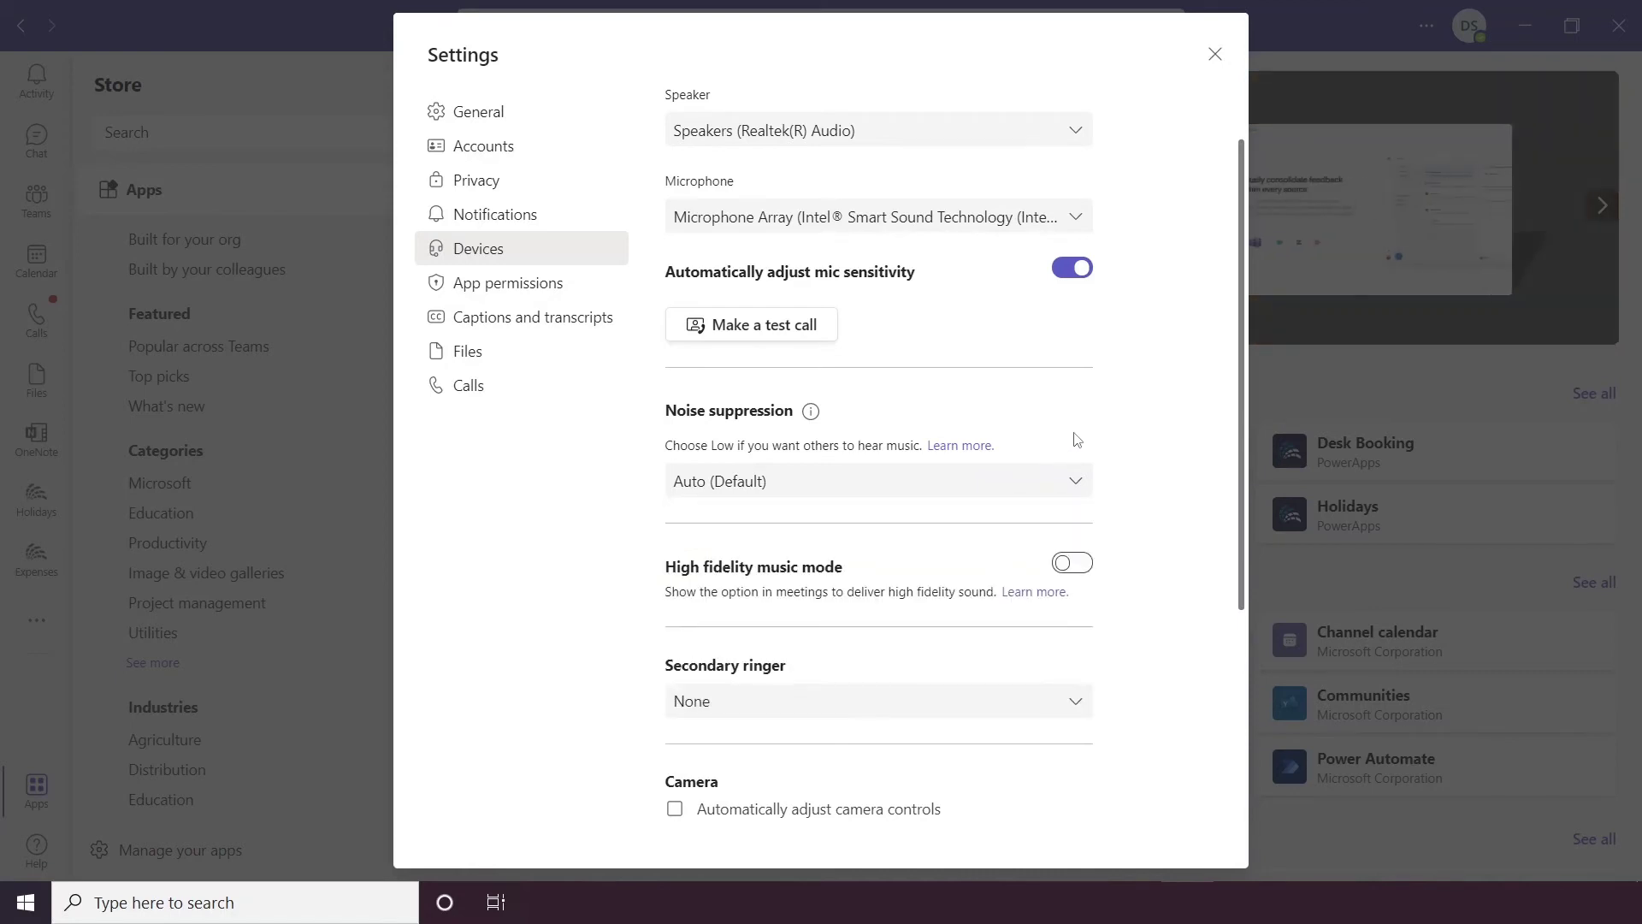
Step: Check the available secondary ringer and camera choices in the Devices settings
scroll(941, 556, "down", 2)
scroll(901, 576, "down", 2)
left_click(928, 492)
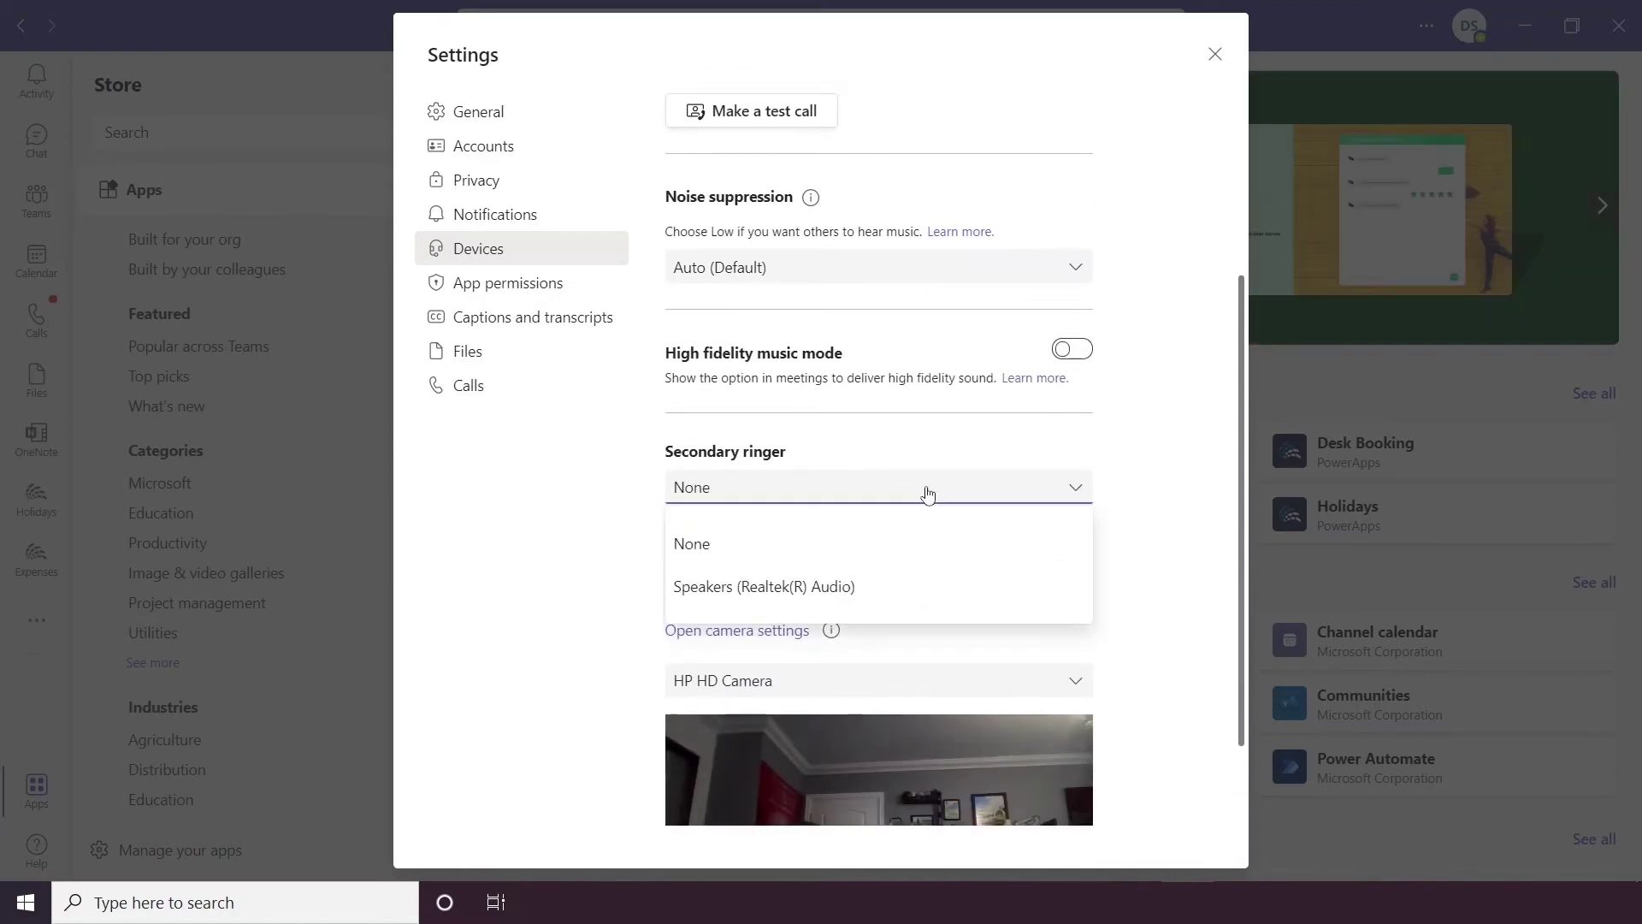
left_click(928, 492)
left_click(927, 487)
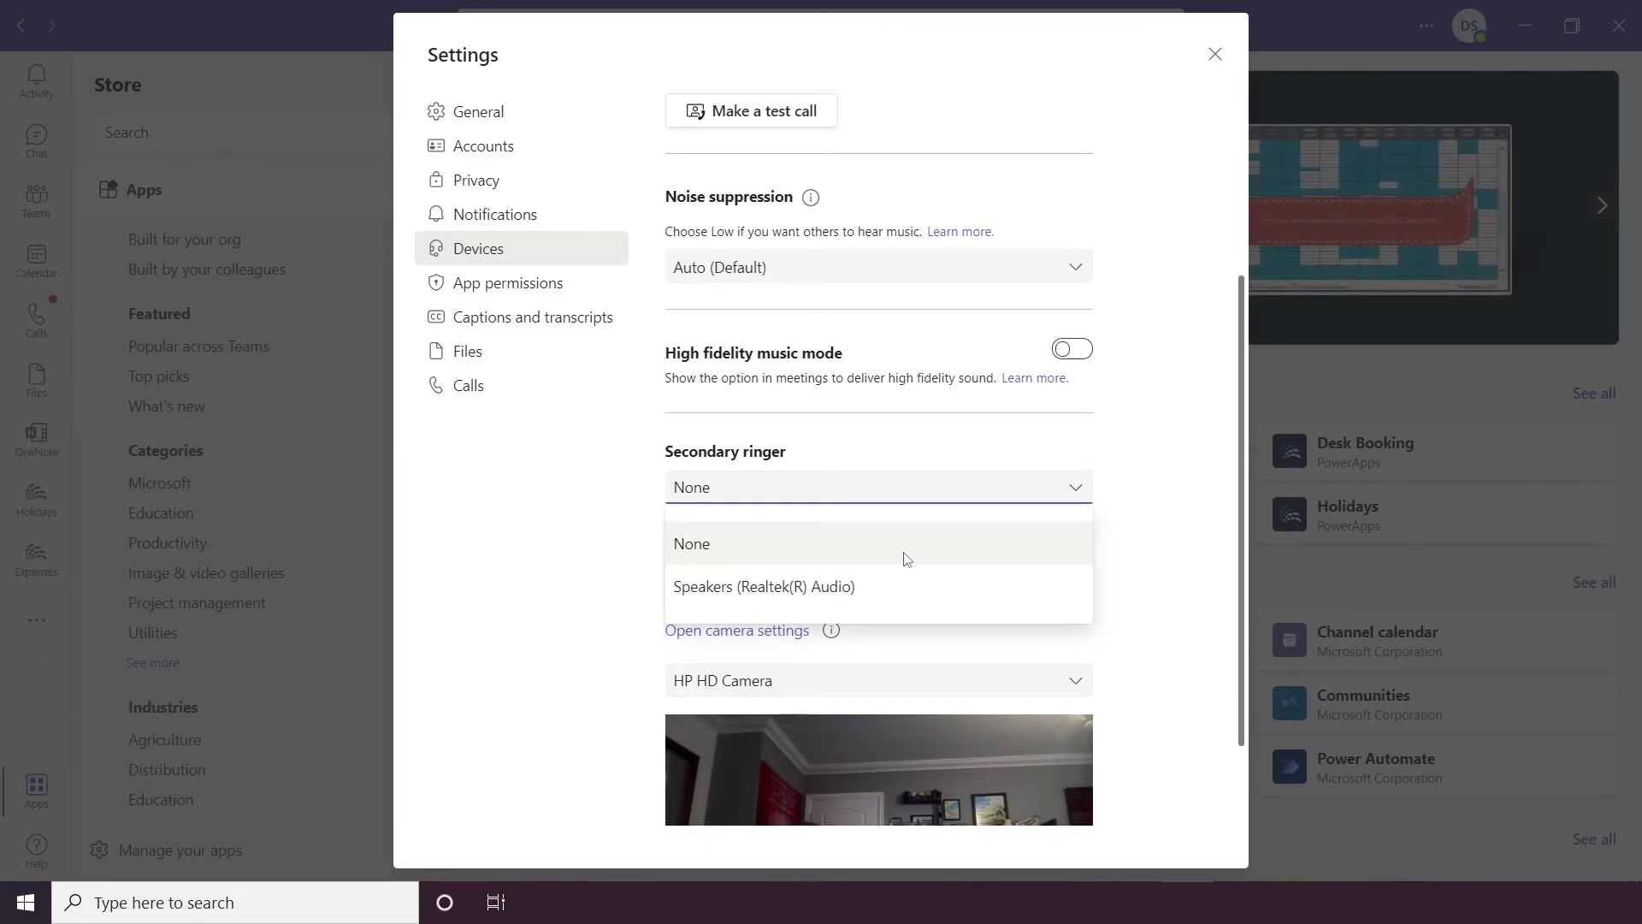
left_click(931, 504)
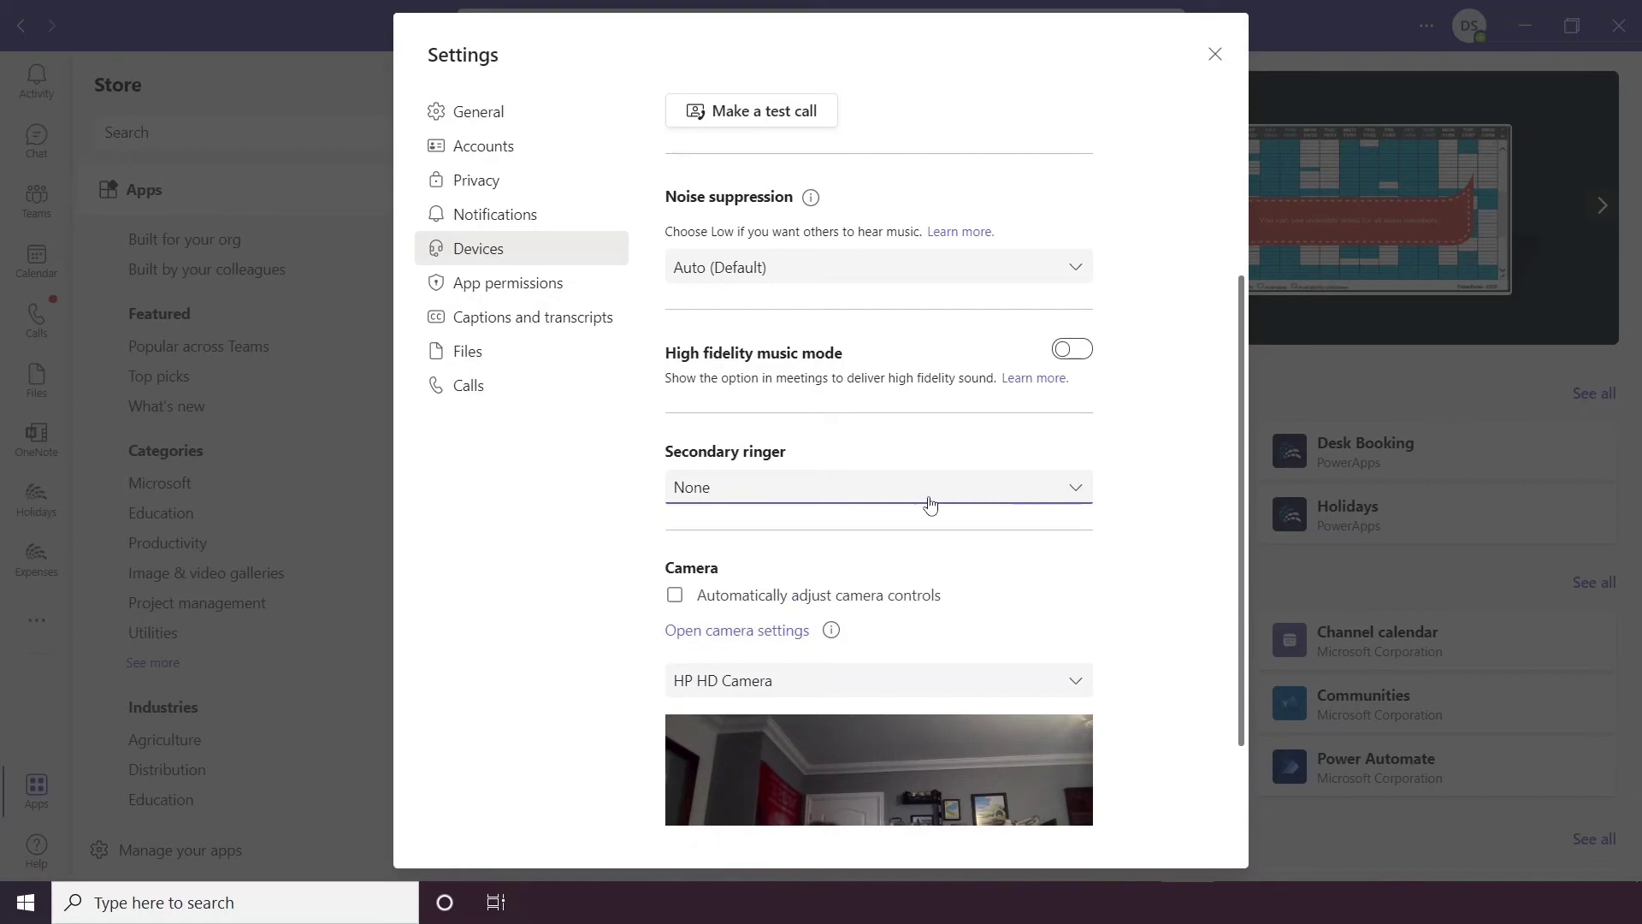
left_click(965, 682)
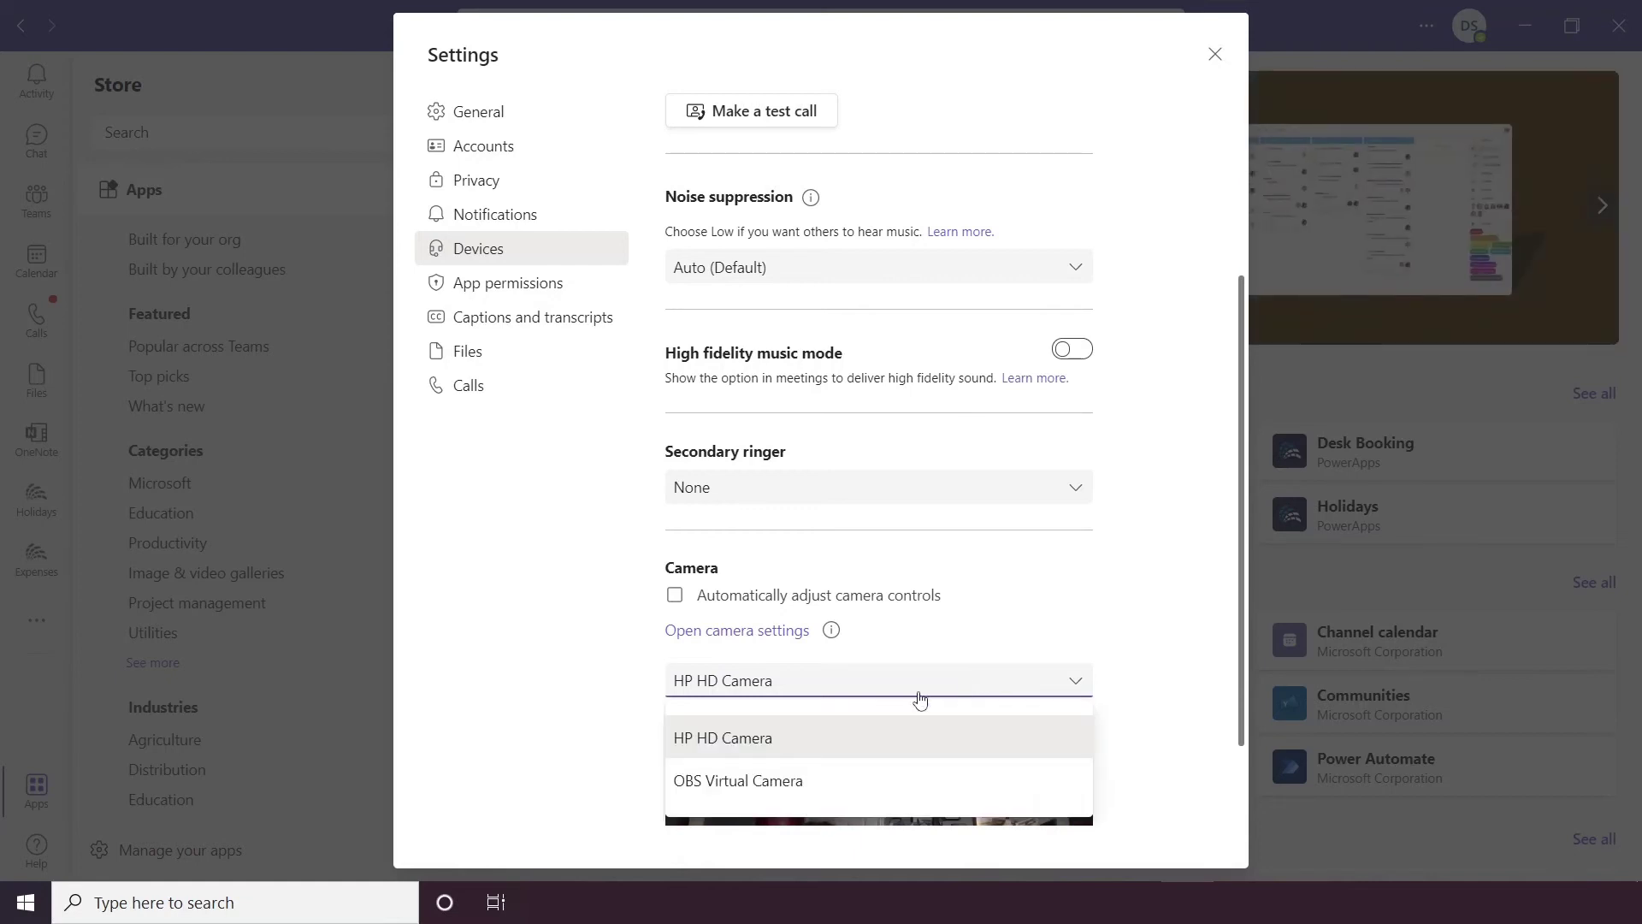
left_click(976, 621)
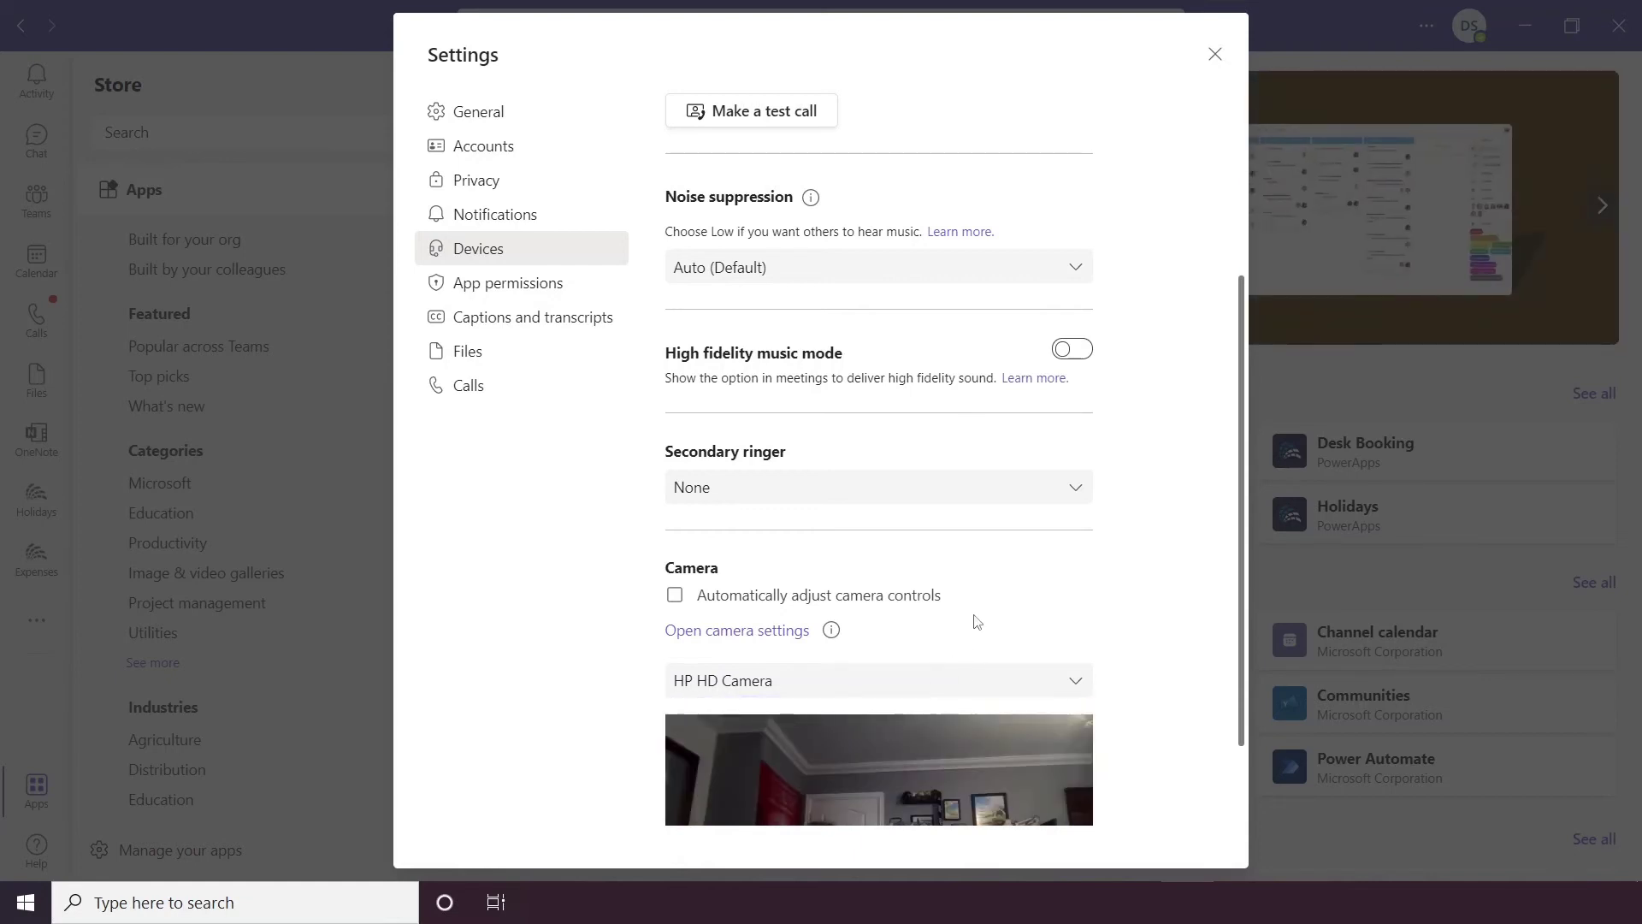
Step: Review the app permissions, inspect the individual media permission for OneNote, and return to the permissions overview
left_click(529, 282)
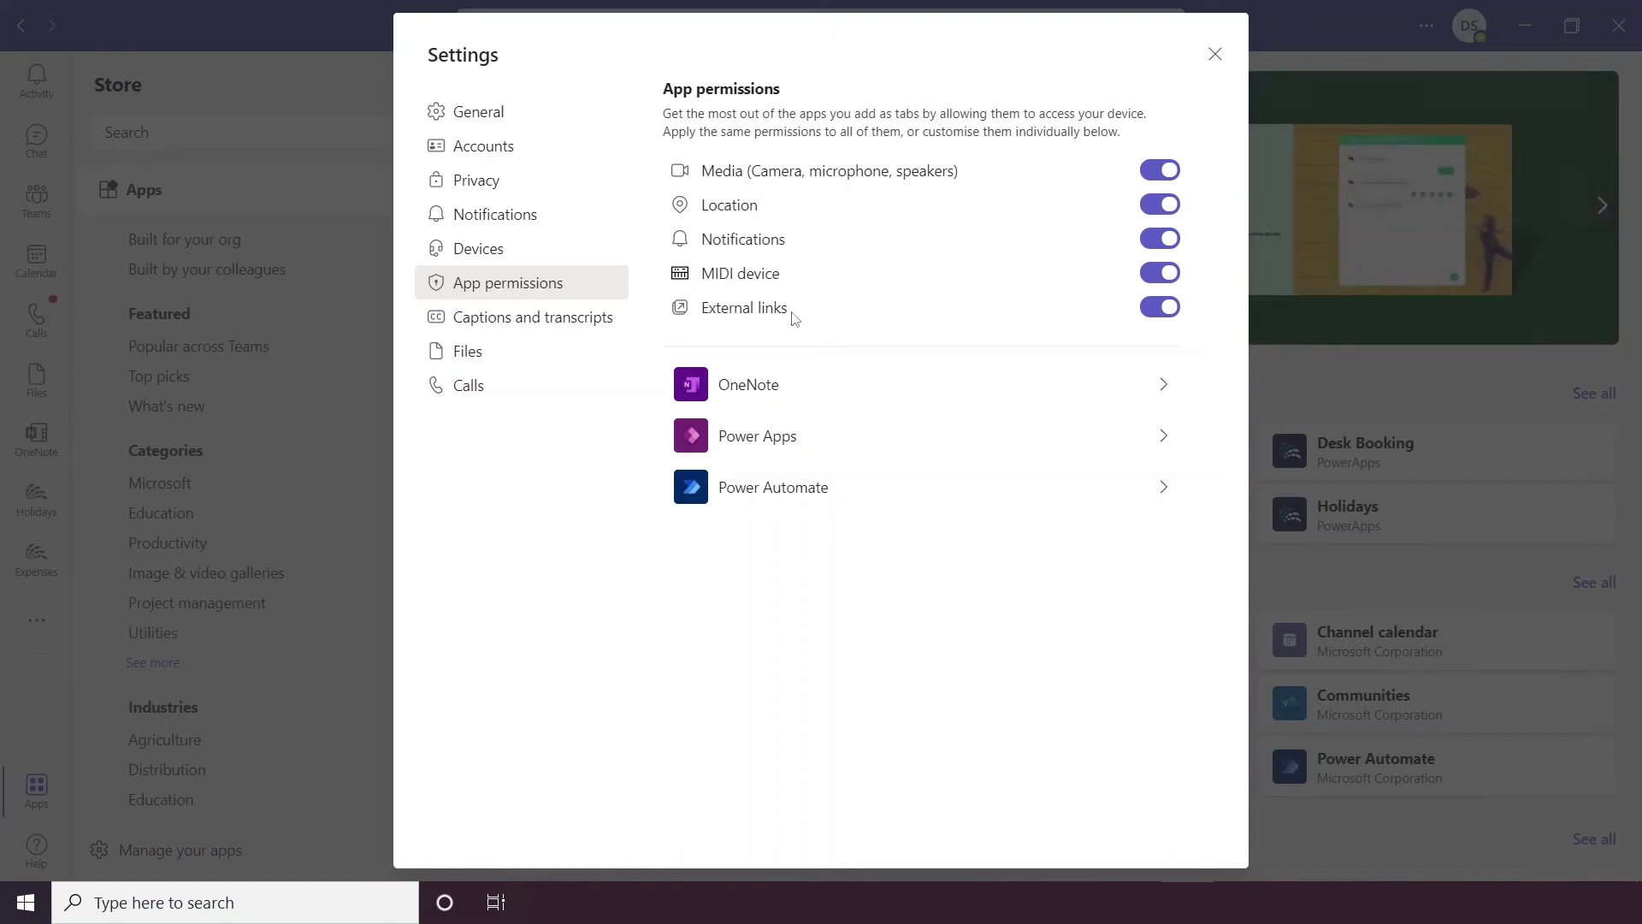
left_click(912, 398)
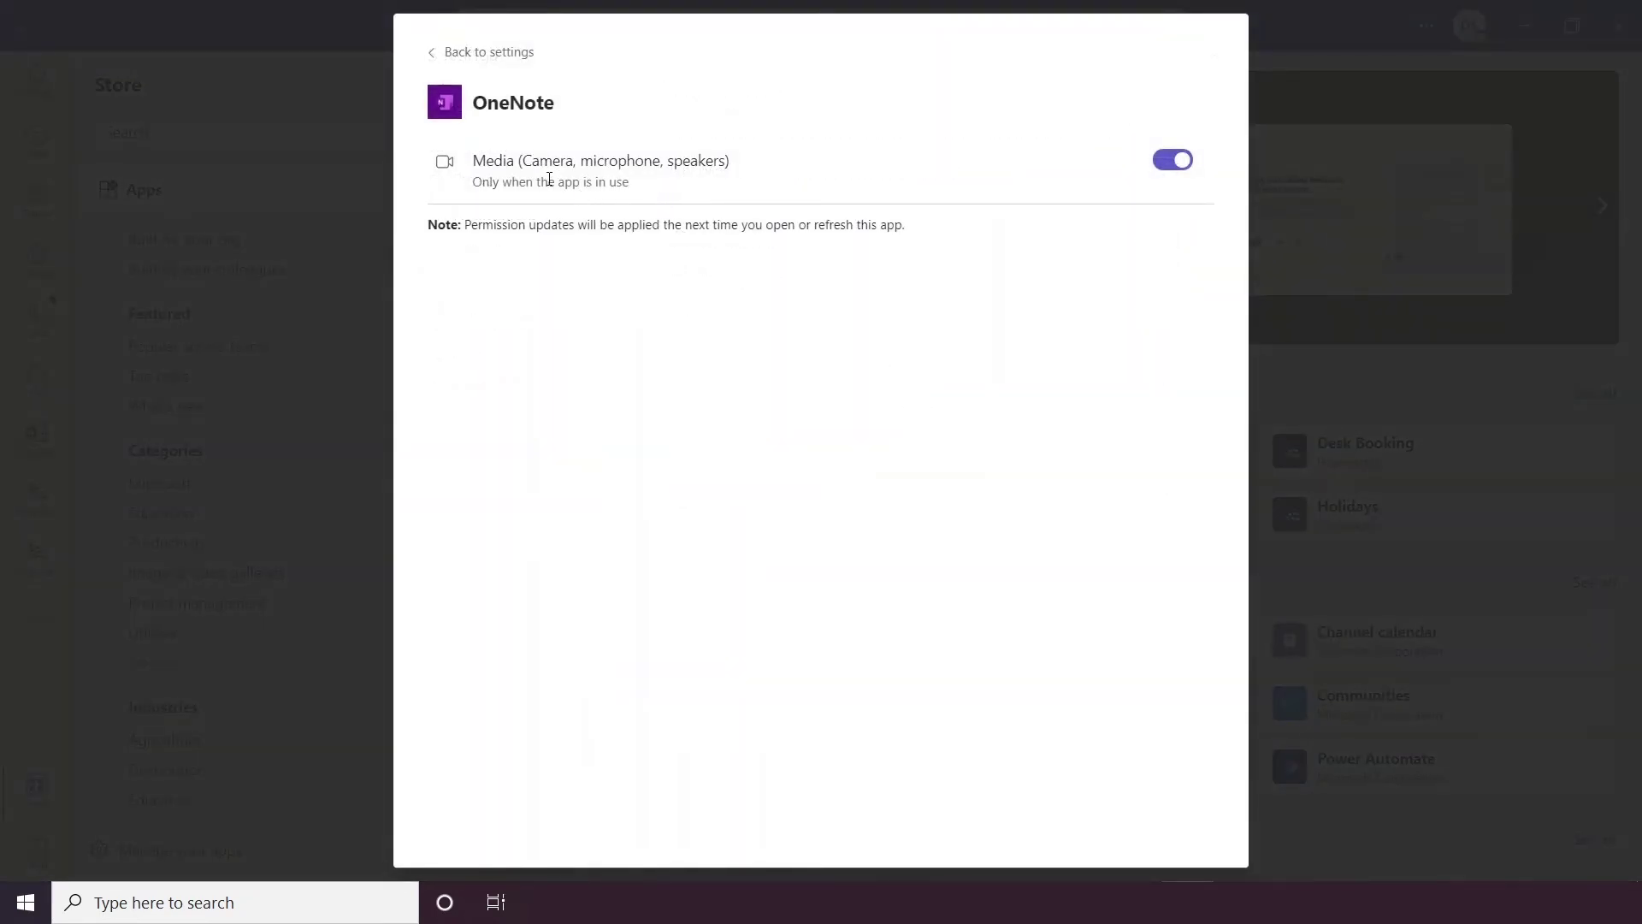
left_click(462, 62)
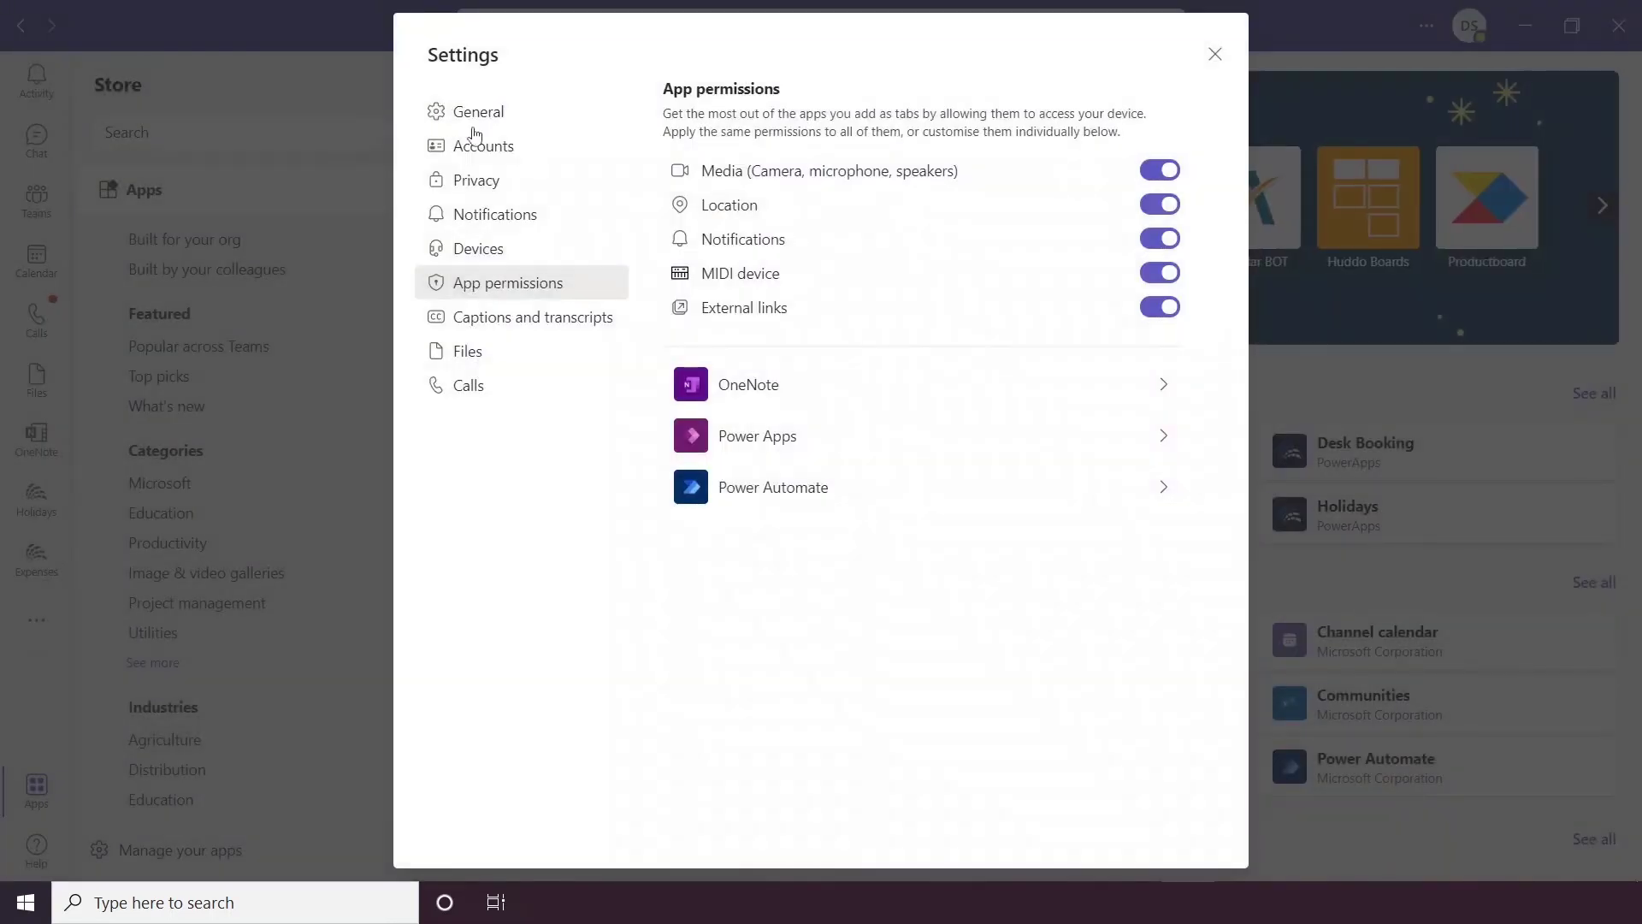
Step: Review the Captions and transcripts settings and the available file open preferences for Word, PowerPoint and Excel files
left_click(560, 318)
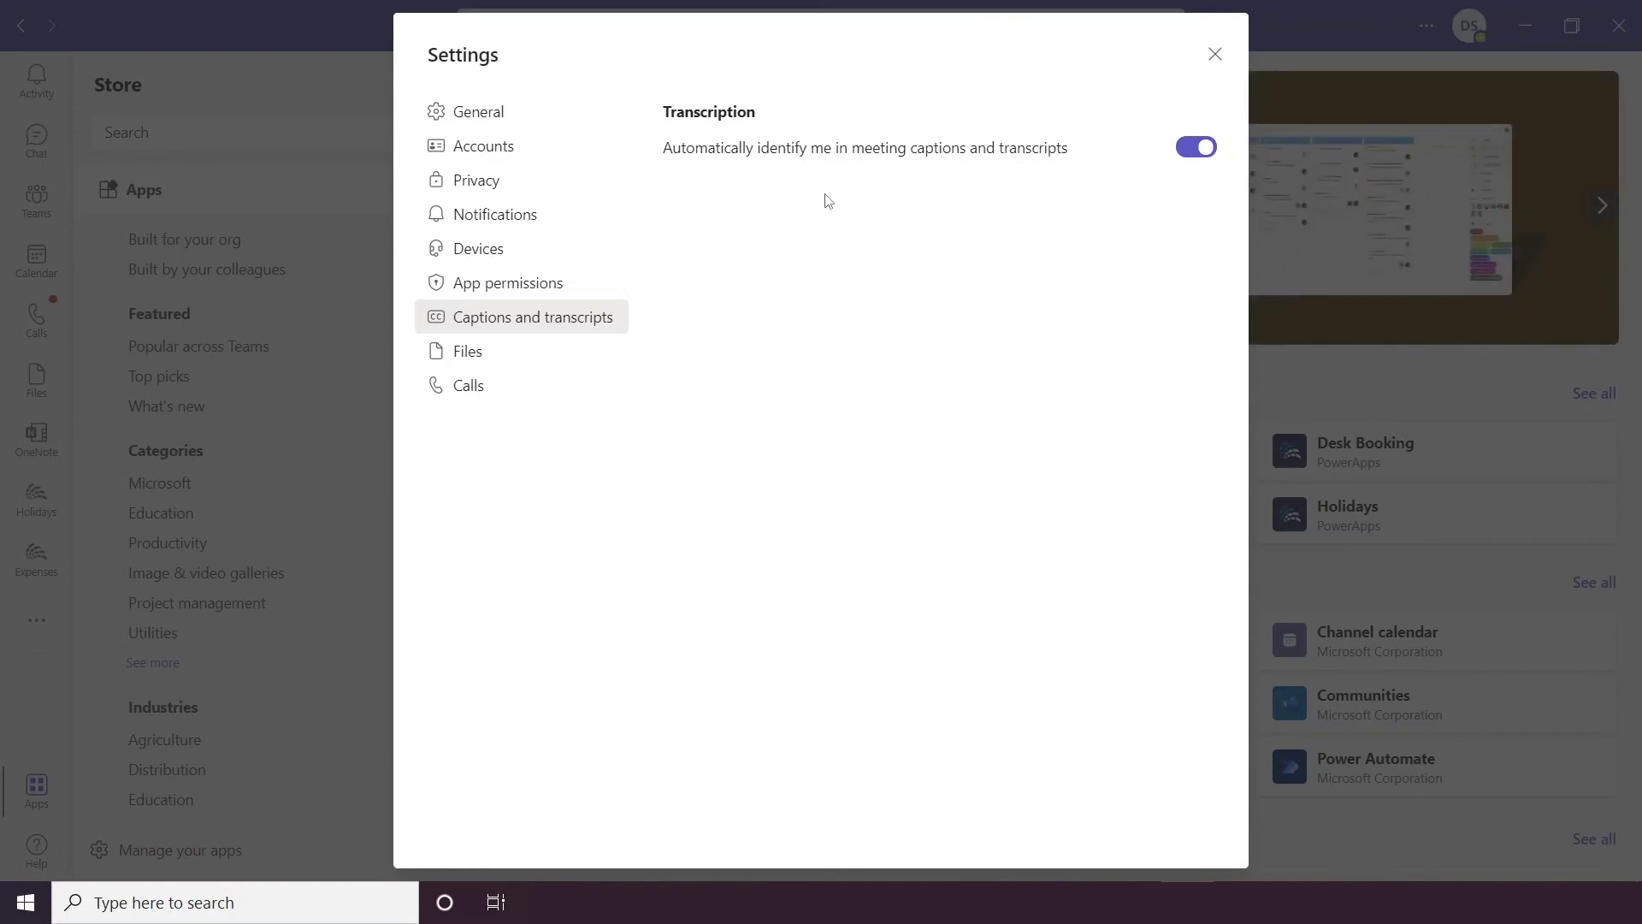
left_click(555, 350)
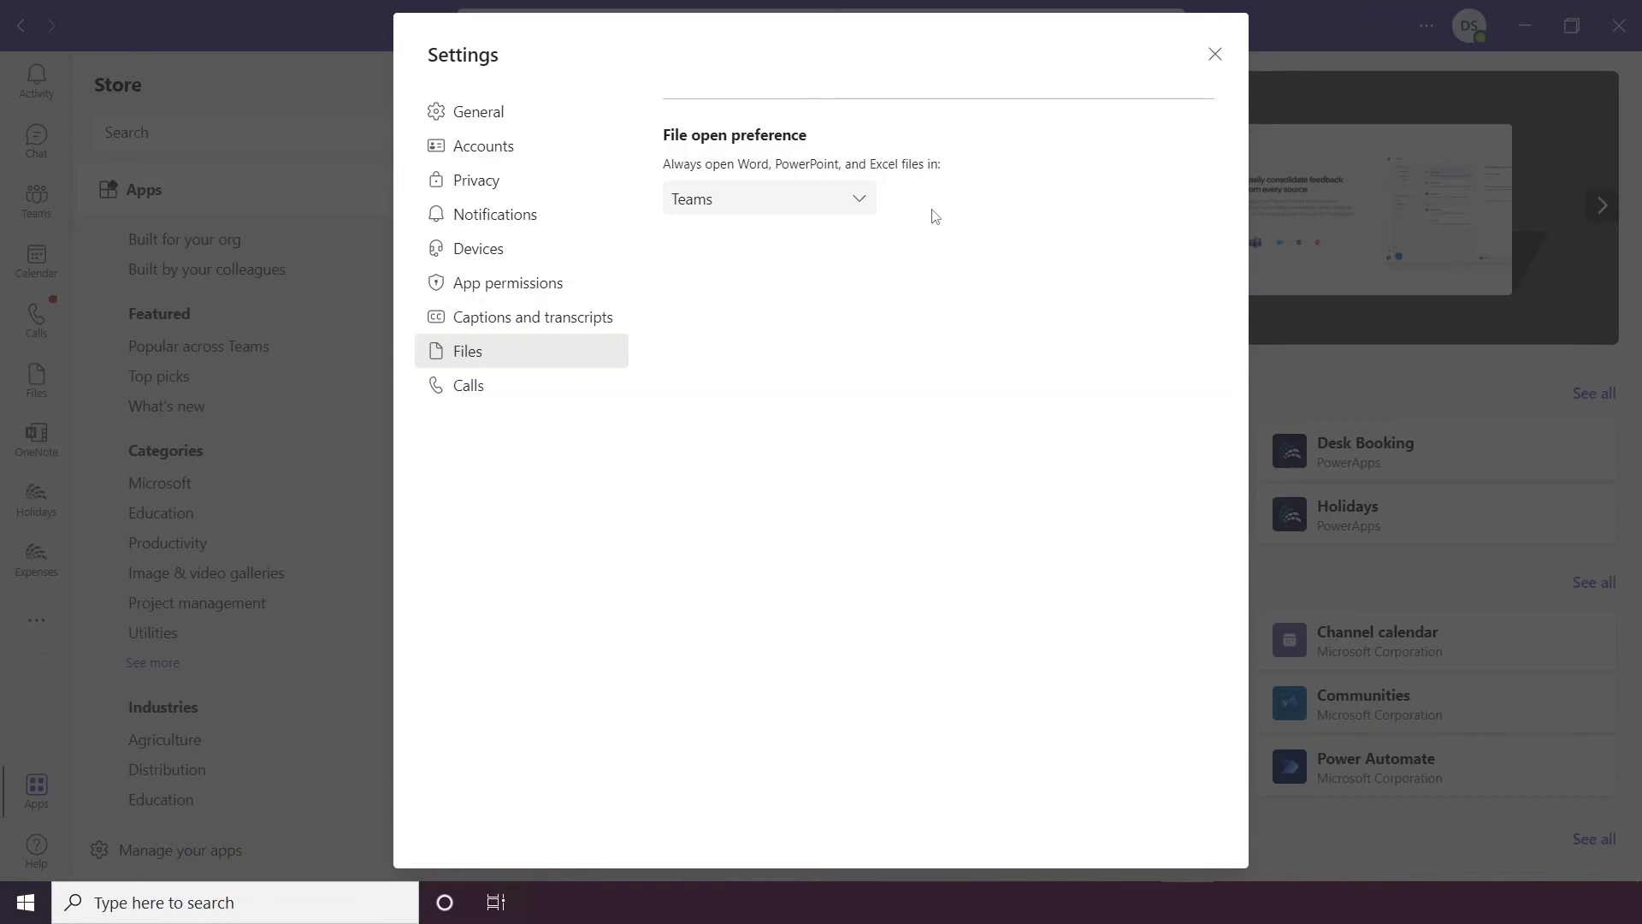
left_click(842, 199)
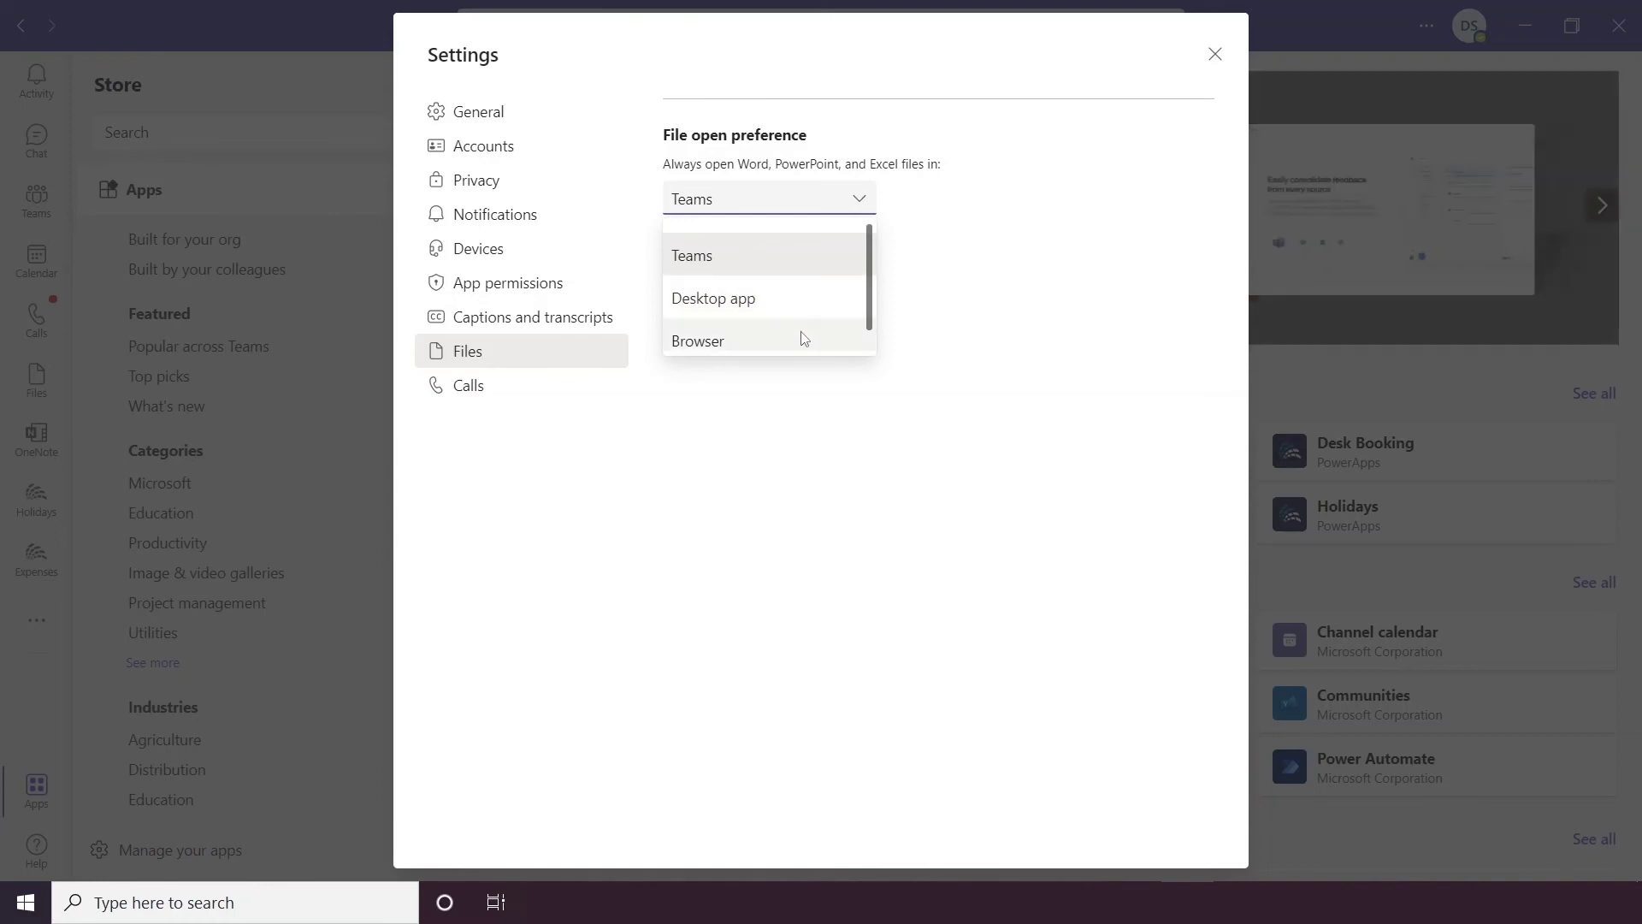
scroll(806, 335, "down", 1)
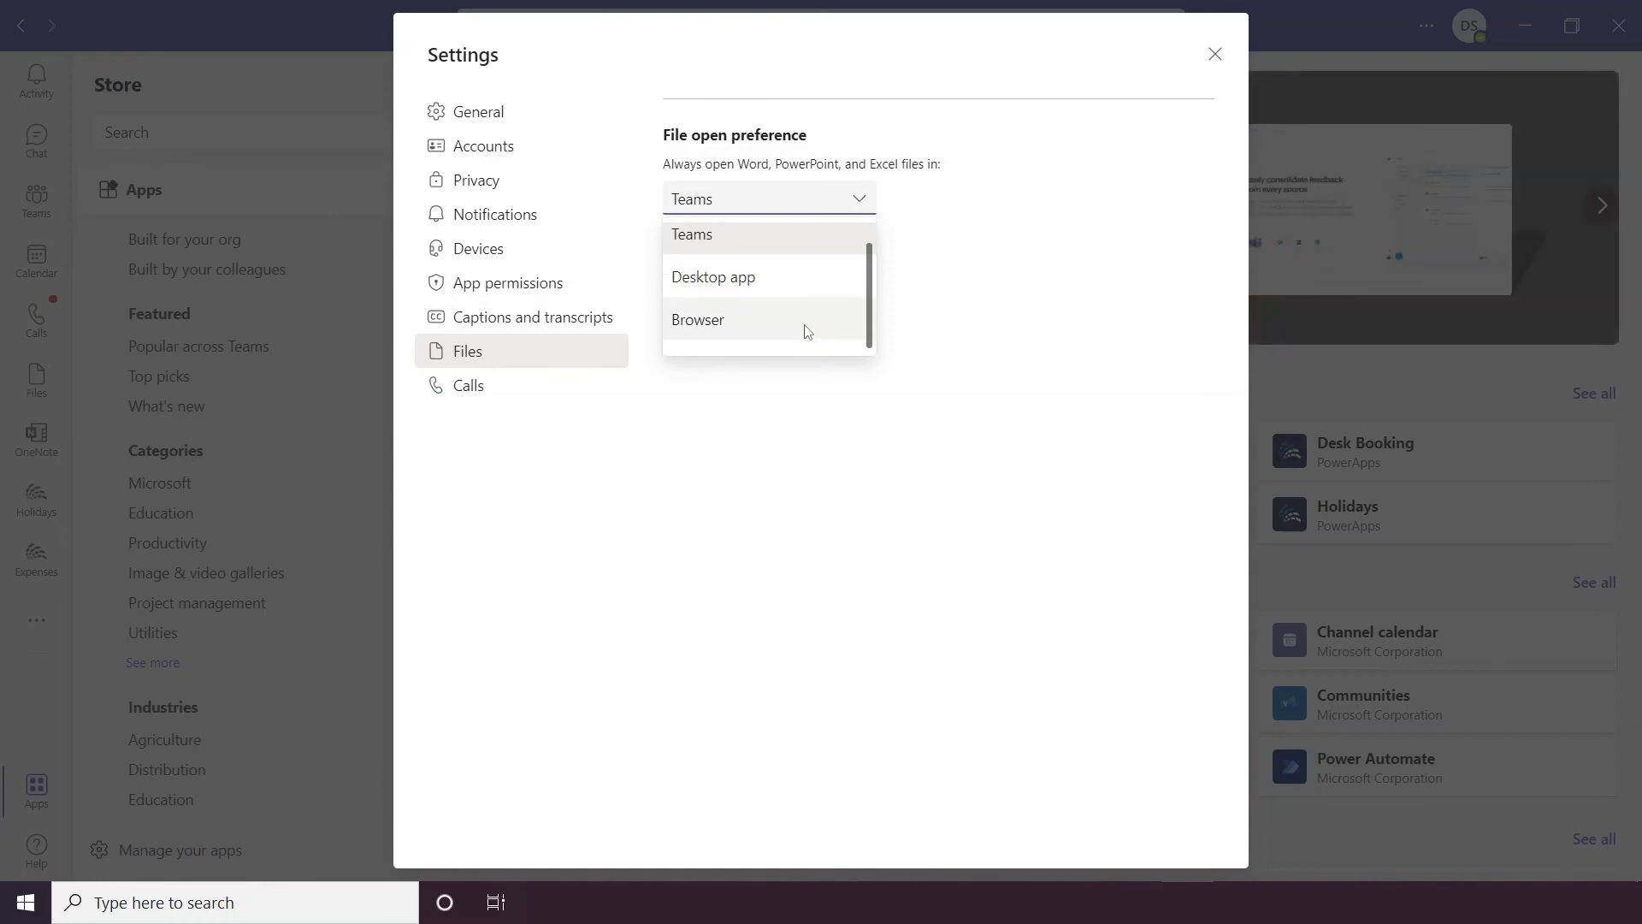
left_click(744, 389)
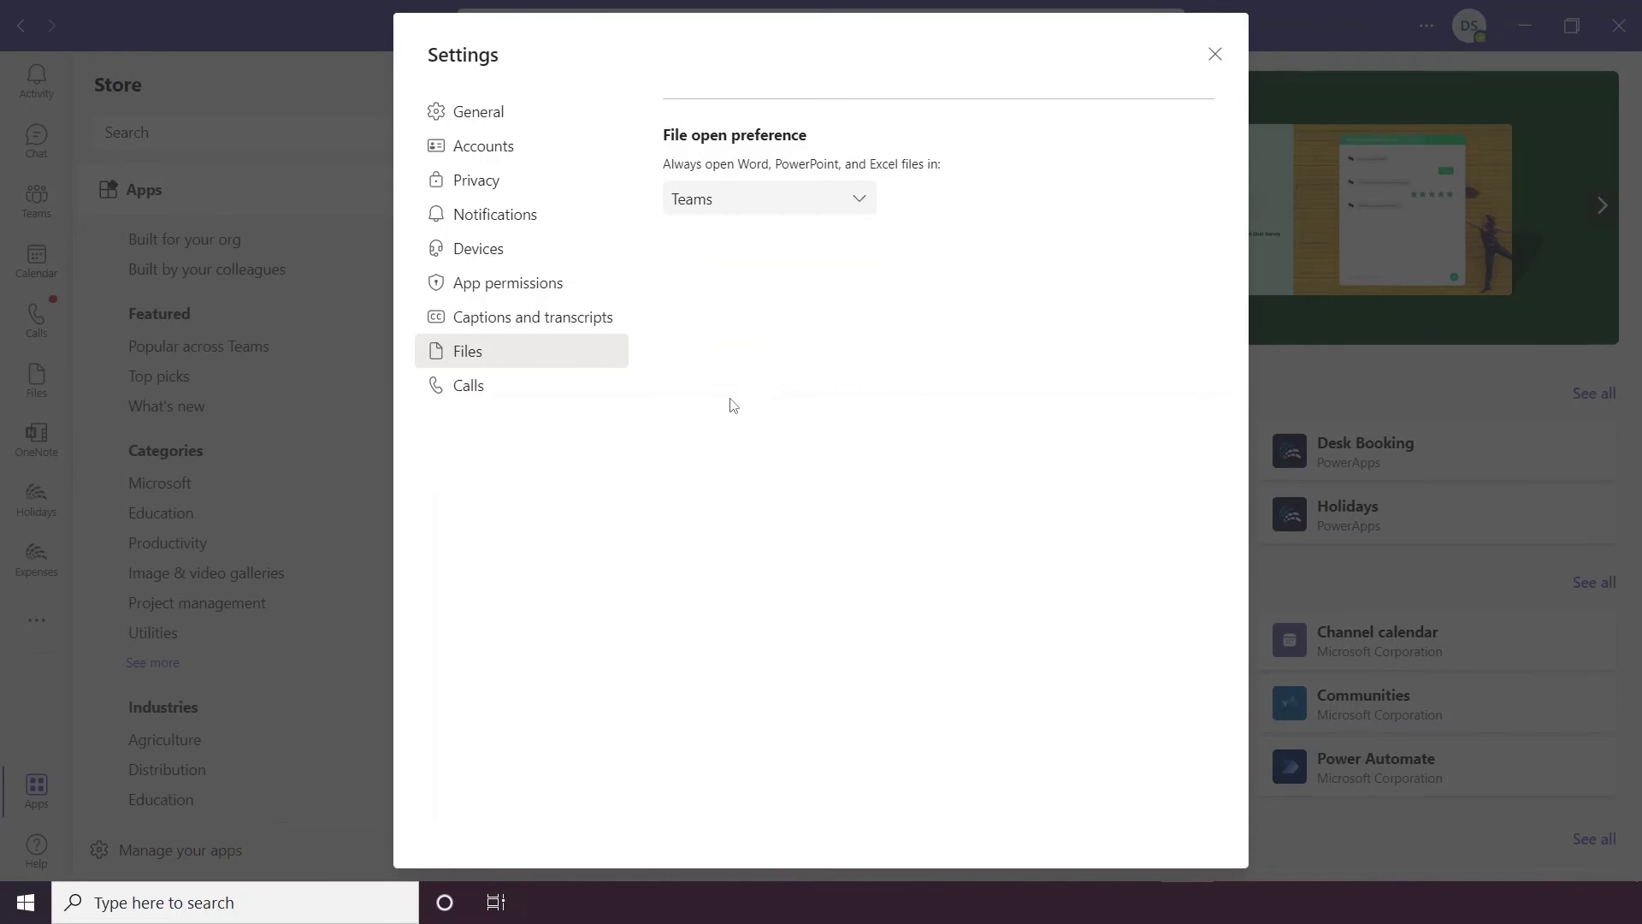
Step: Review the call answering, voicemail, ringtone and accessibility options in the Calls settings, and close the settings
left_click(526, 398)
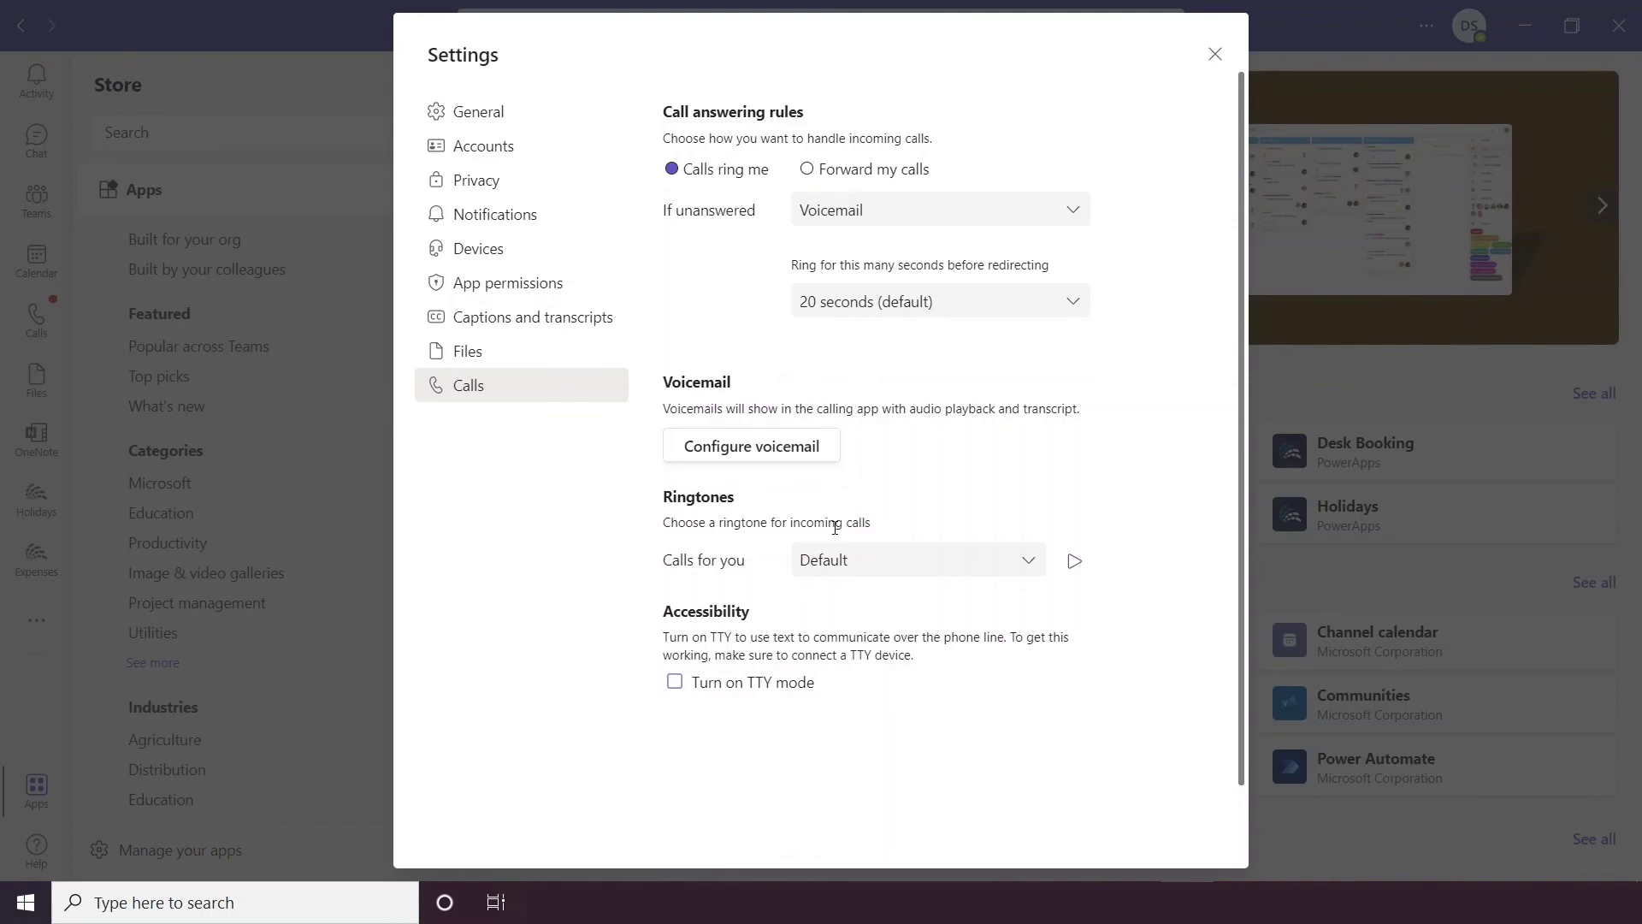
left_click(1213, 54)
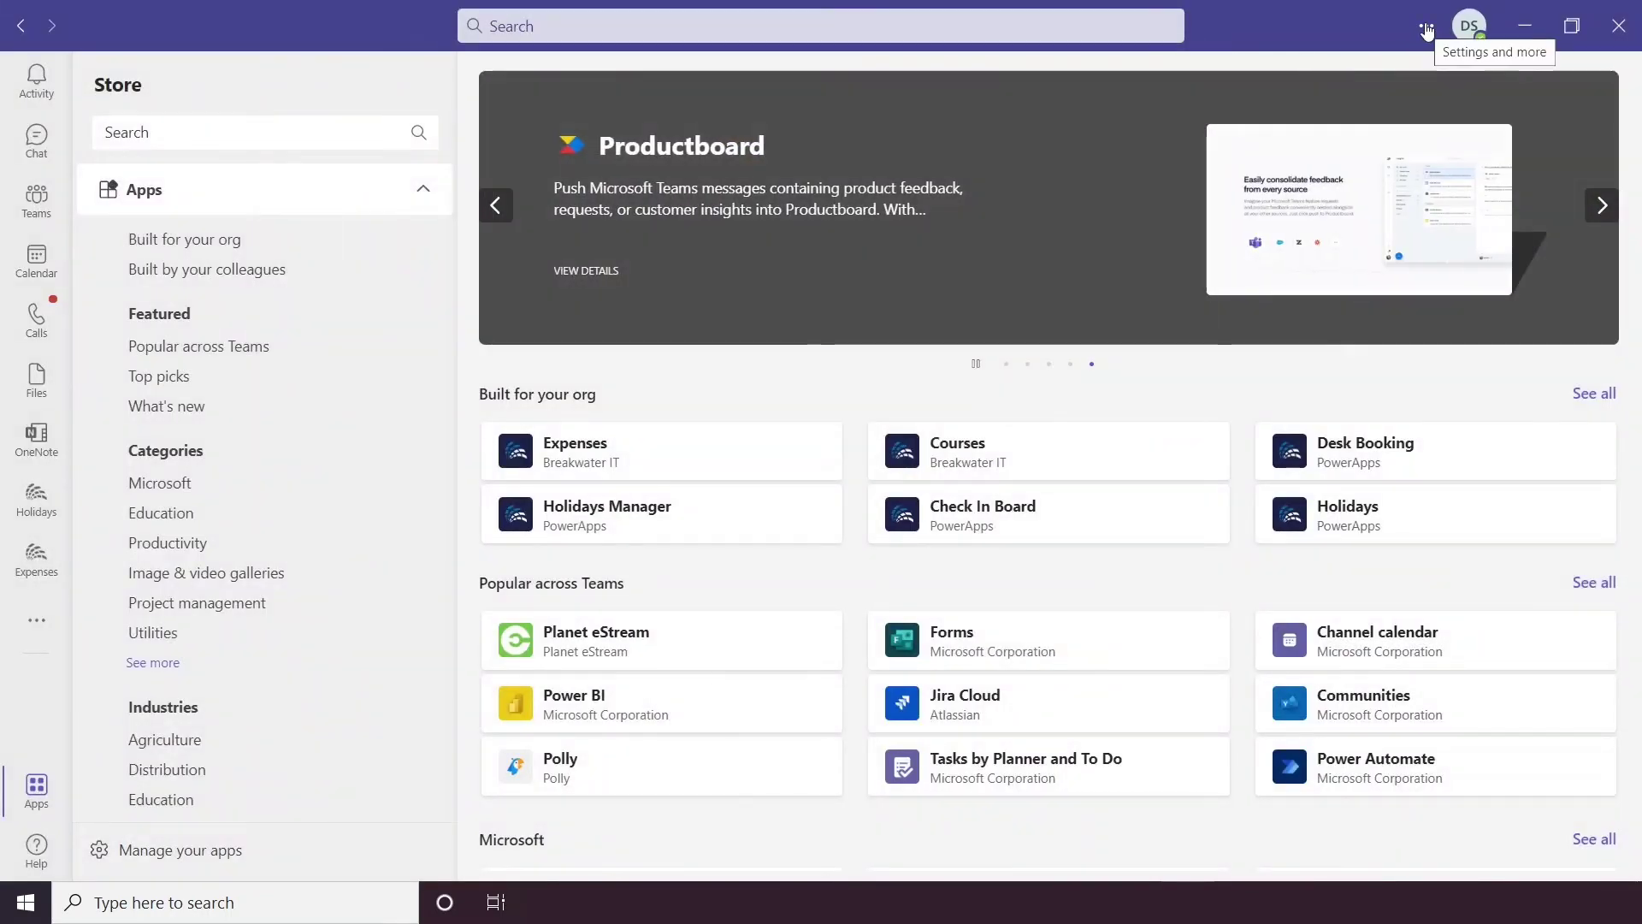
Step: Check the availability statuses offered for the profile and the reset periods available for a status duration
left_click(1470, 30)
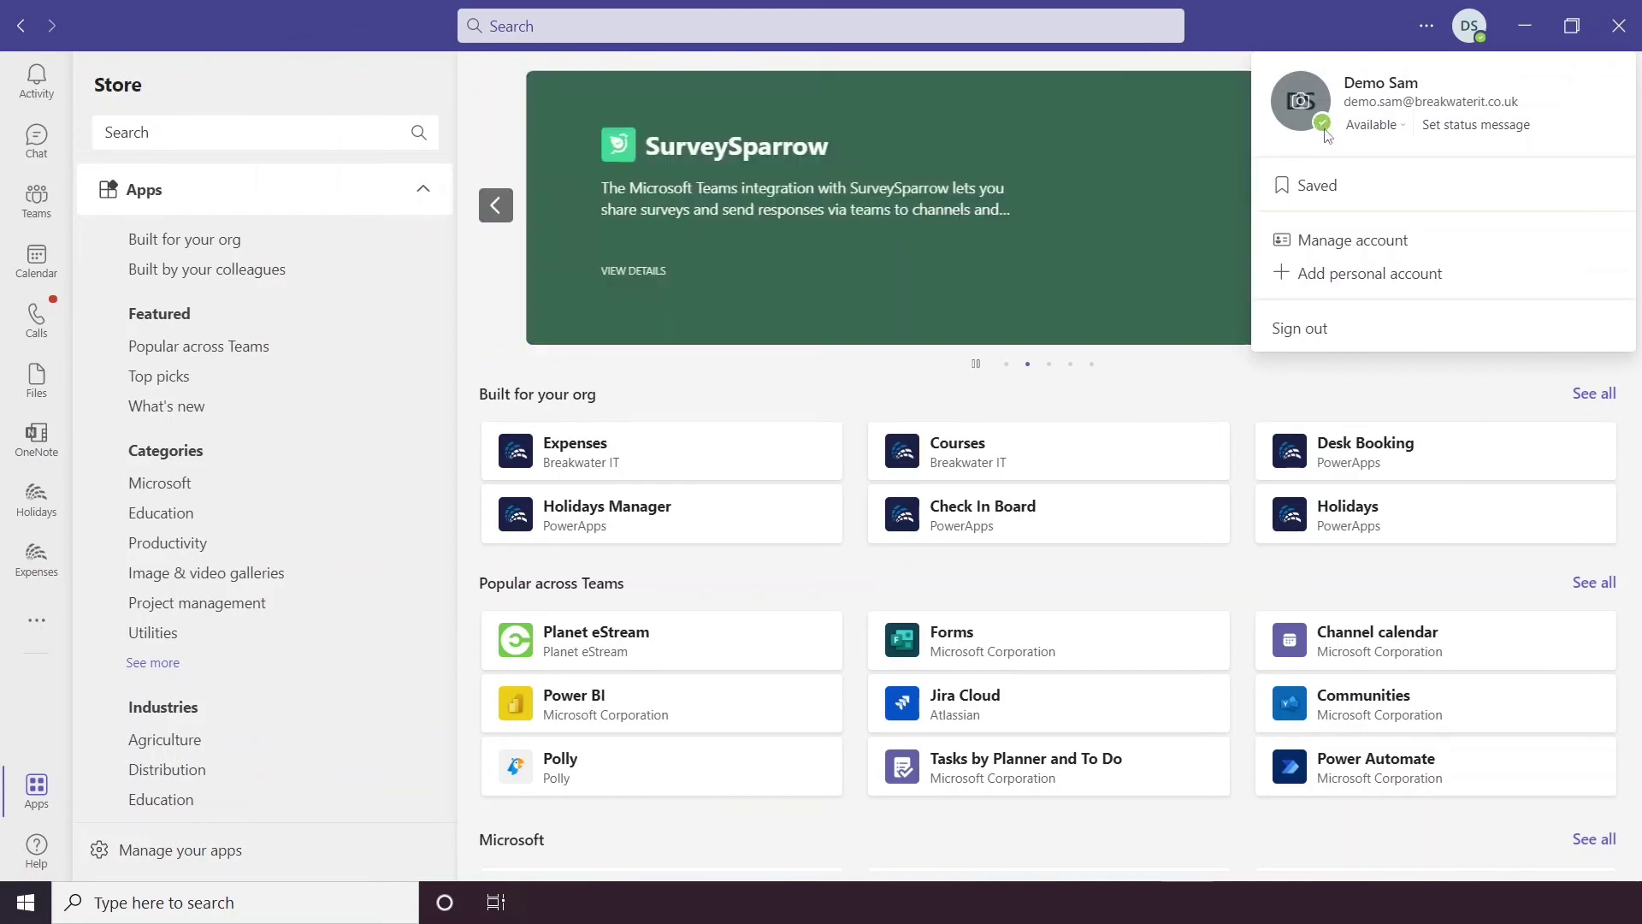
left_click(1407, 126)
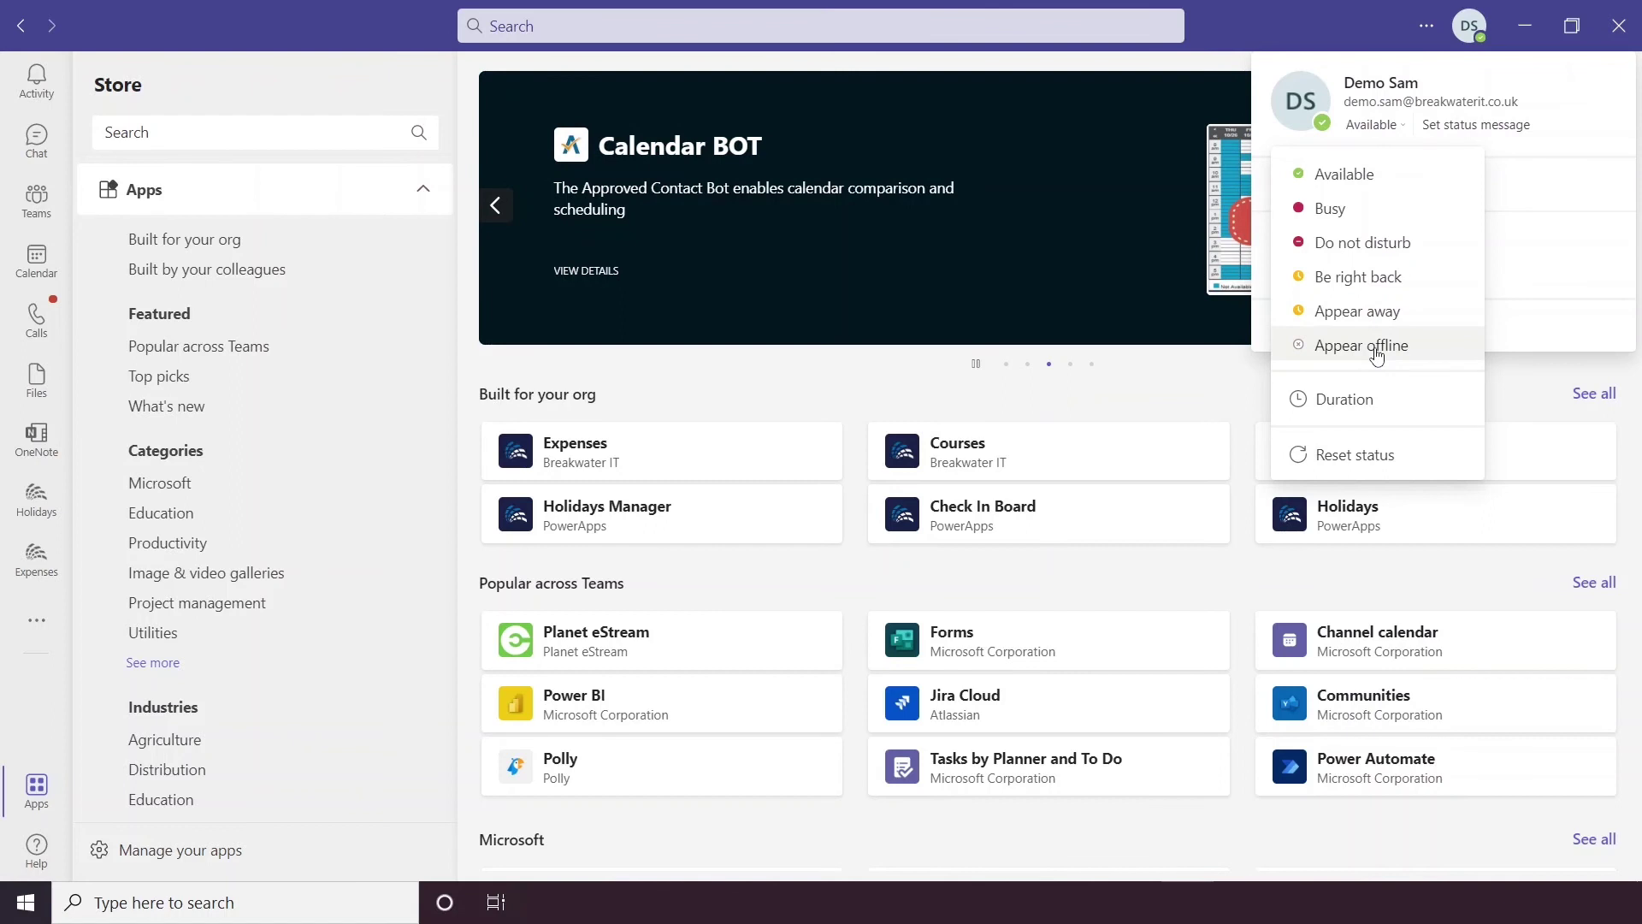
left_click(1367, 405)
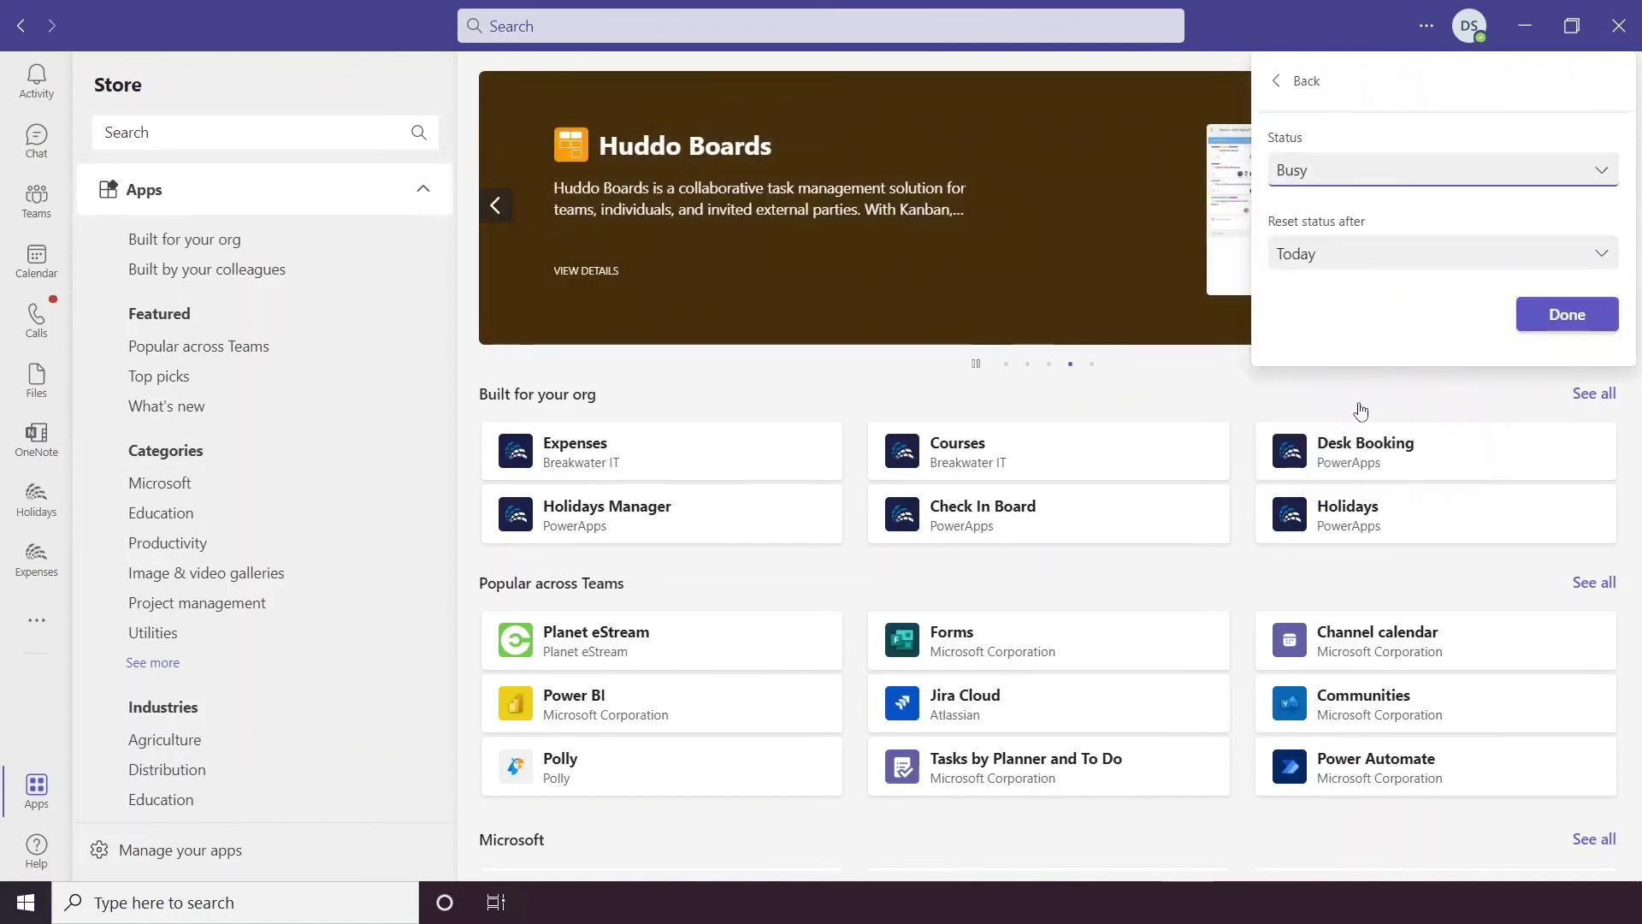
left_click(1374, 254)
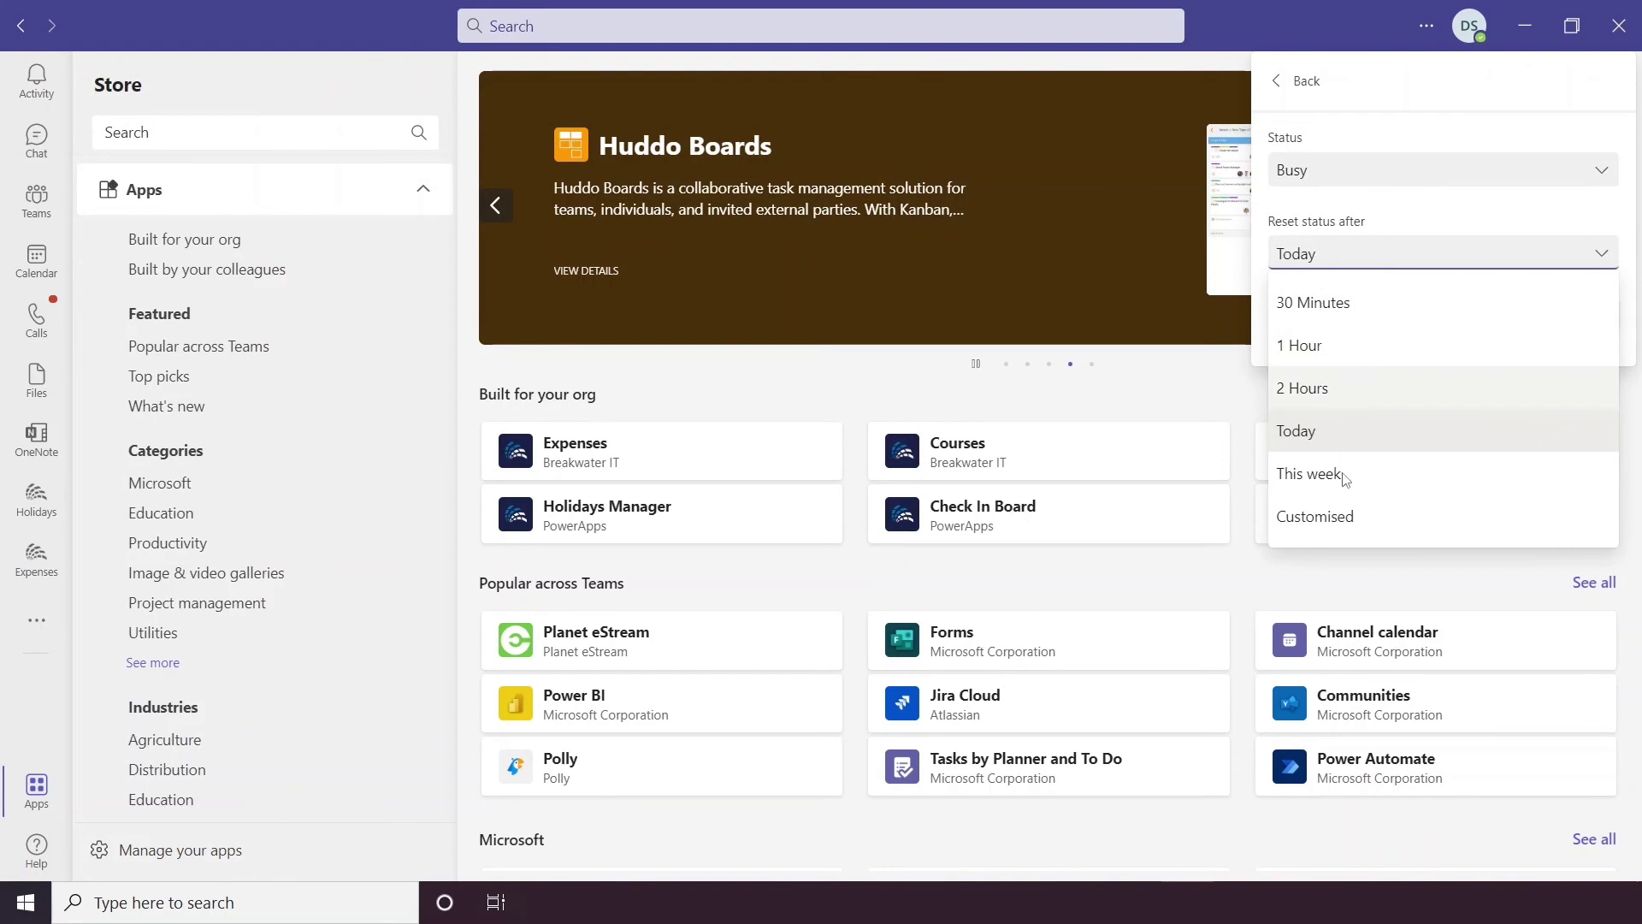
left_click(1308, 82)
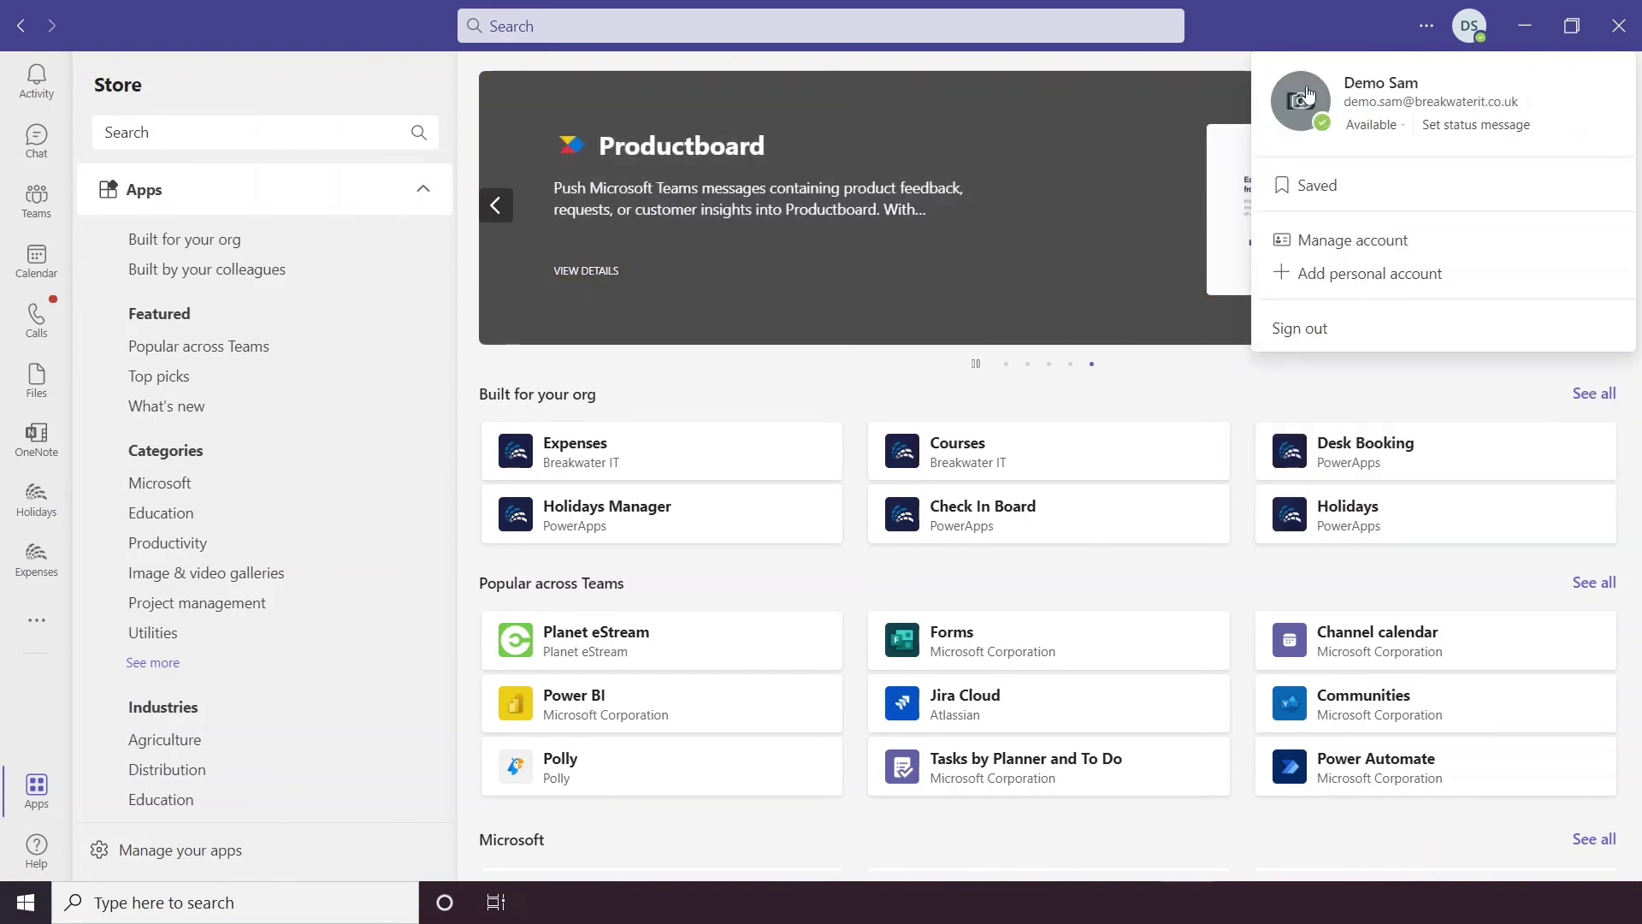
left_click(1373, 125)
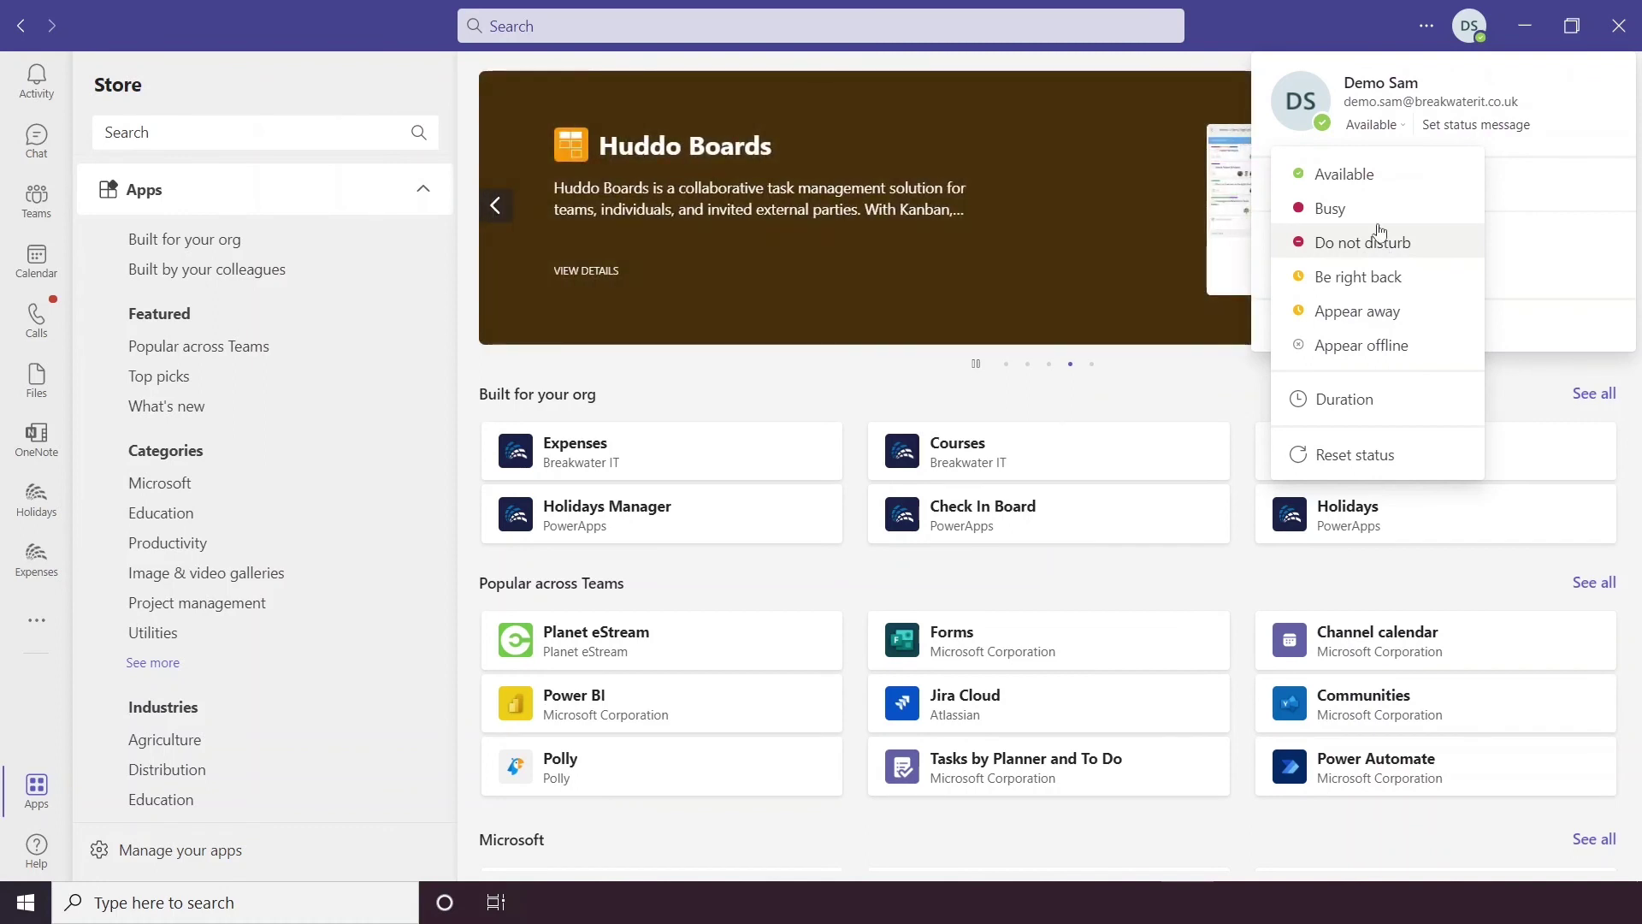
Step: Look through the status message options and the periods for clearing the message, and return to the profile overview without setting one
left_click(1479, 129)
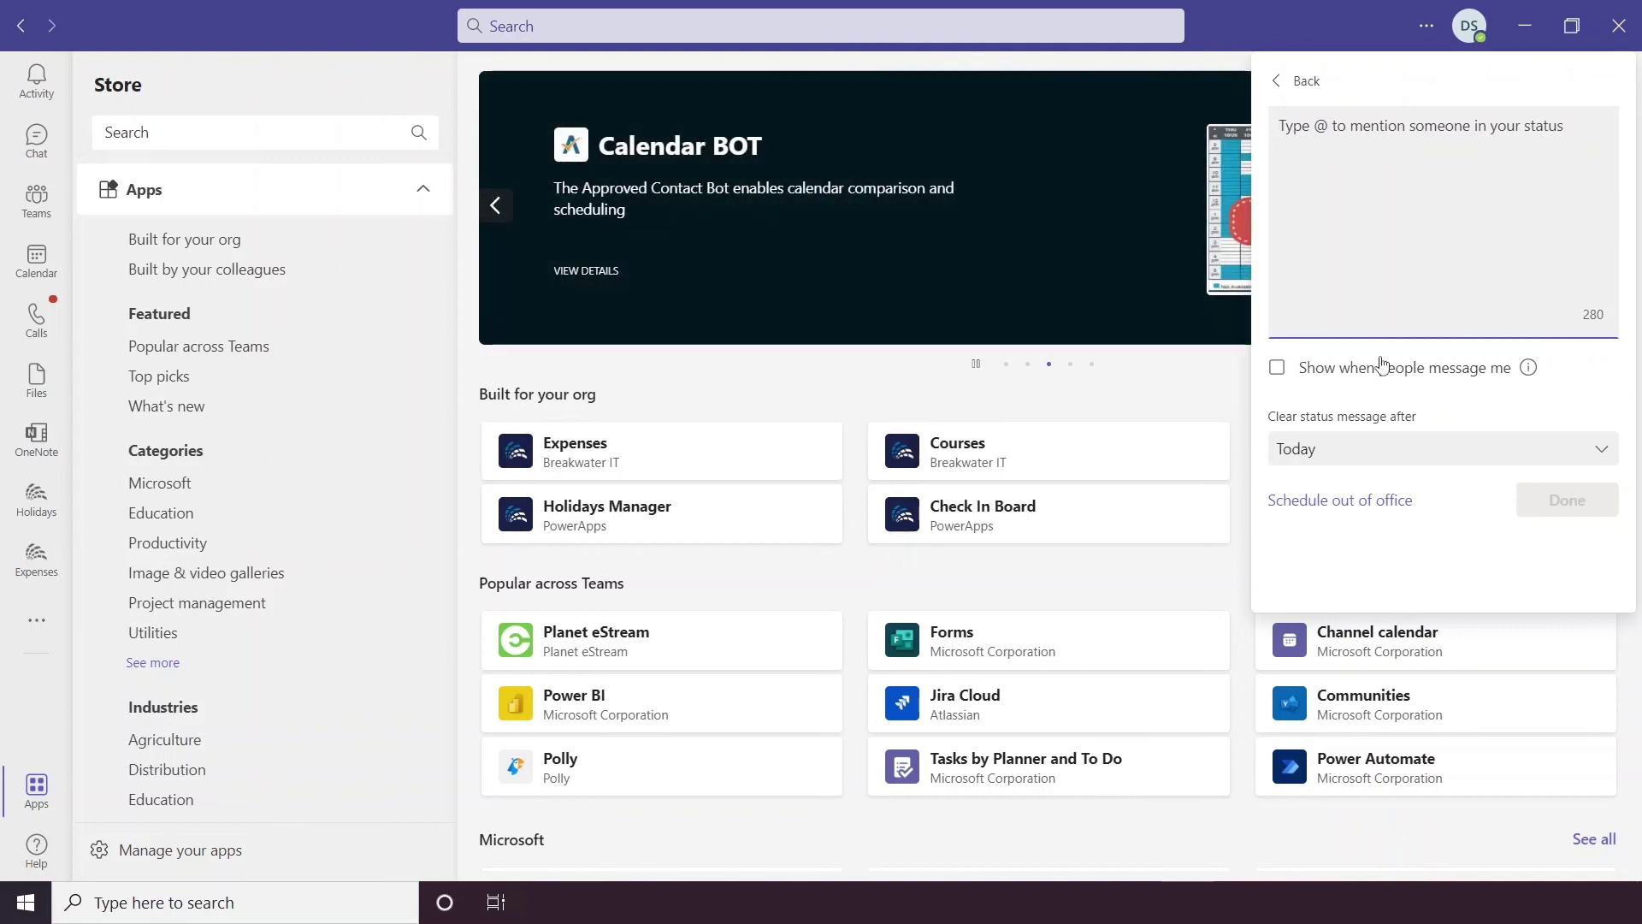
left_click(1369, 449)
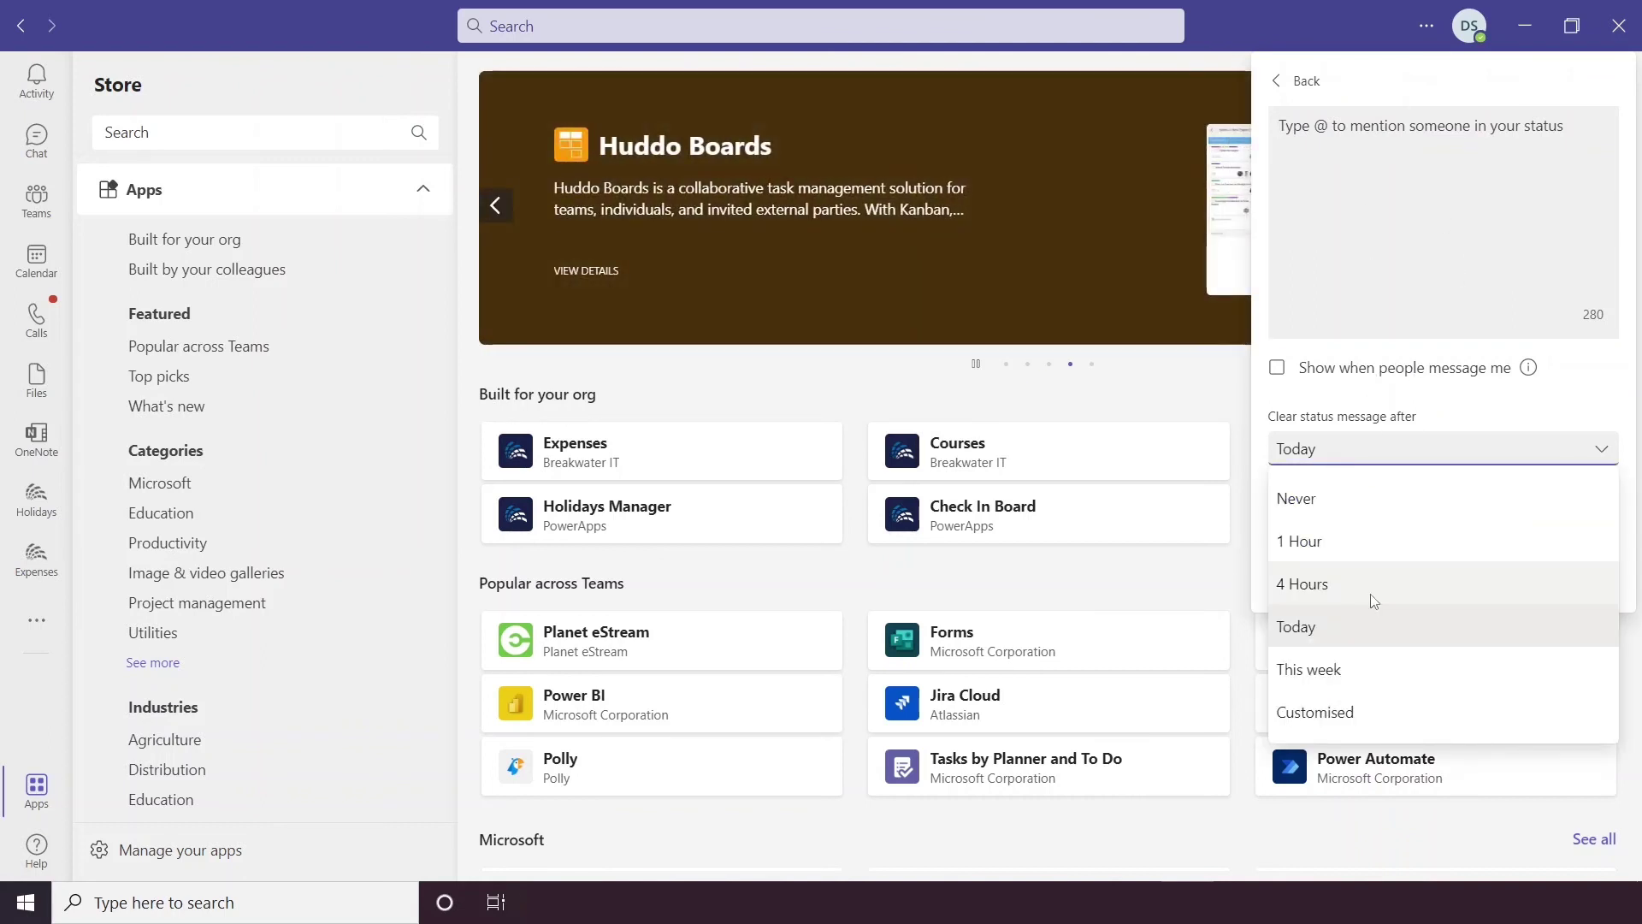
left_click(1393, 455)
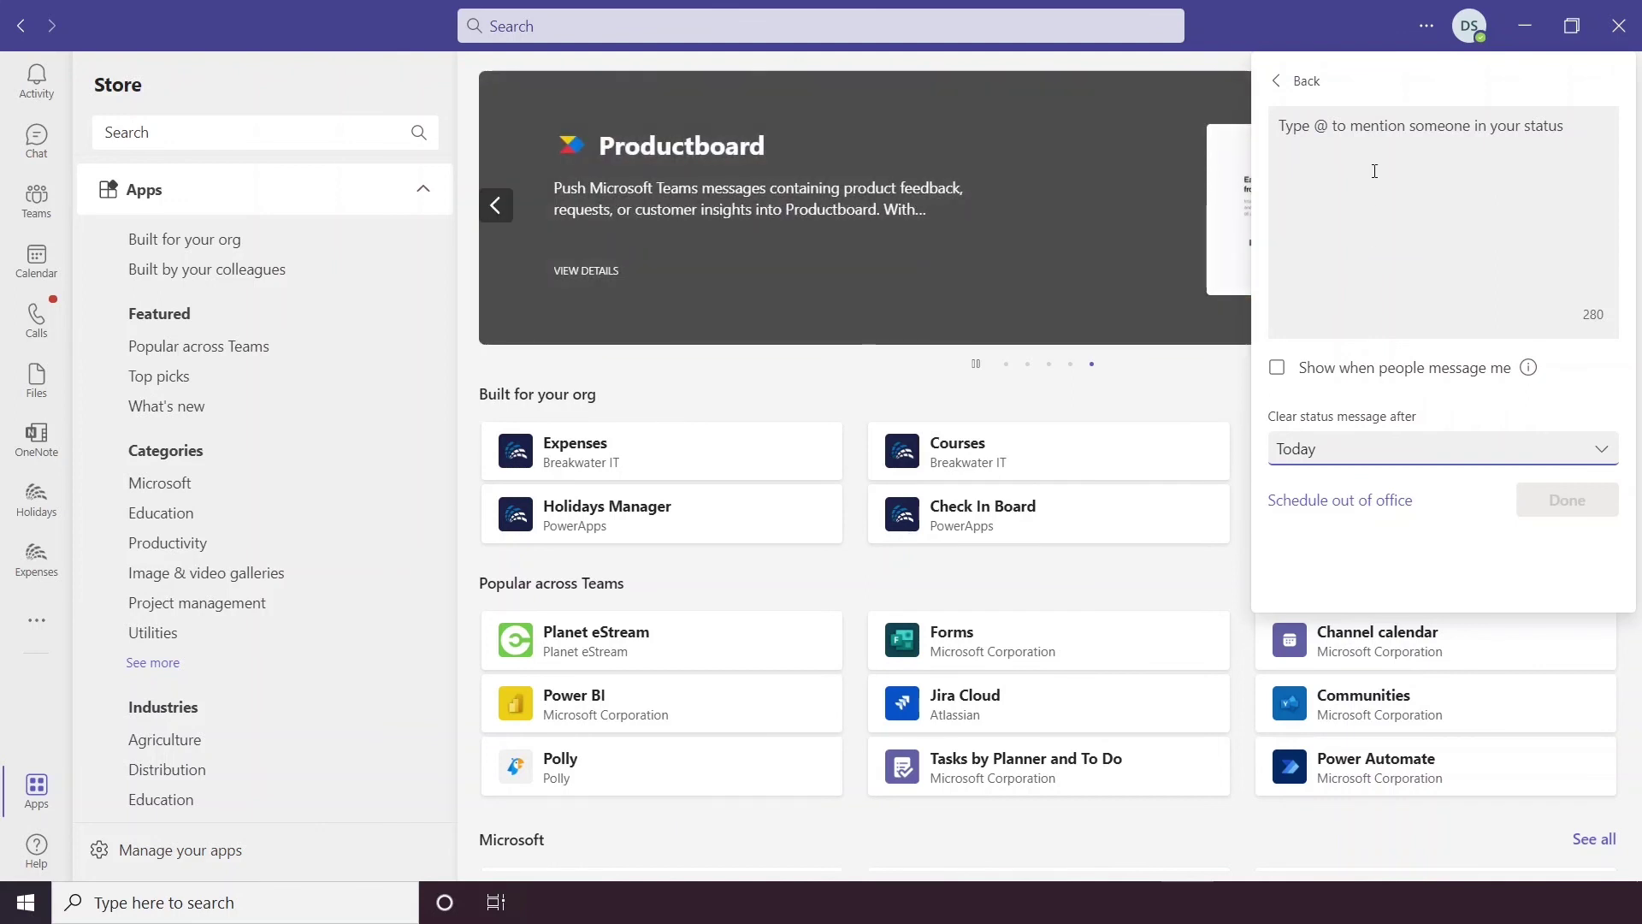
left_click(1301, 81)
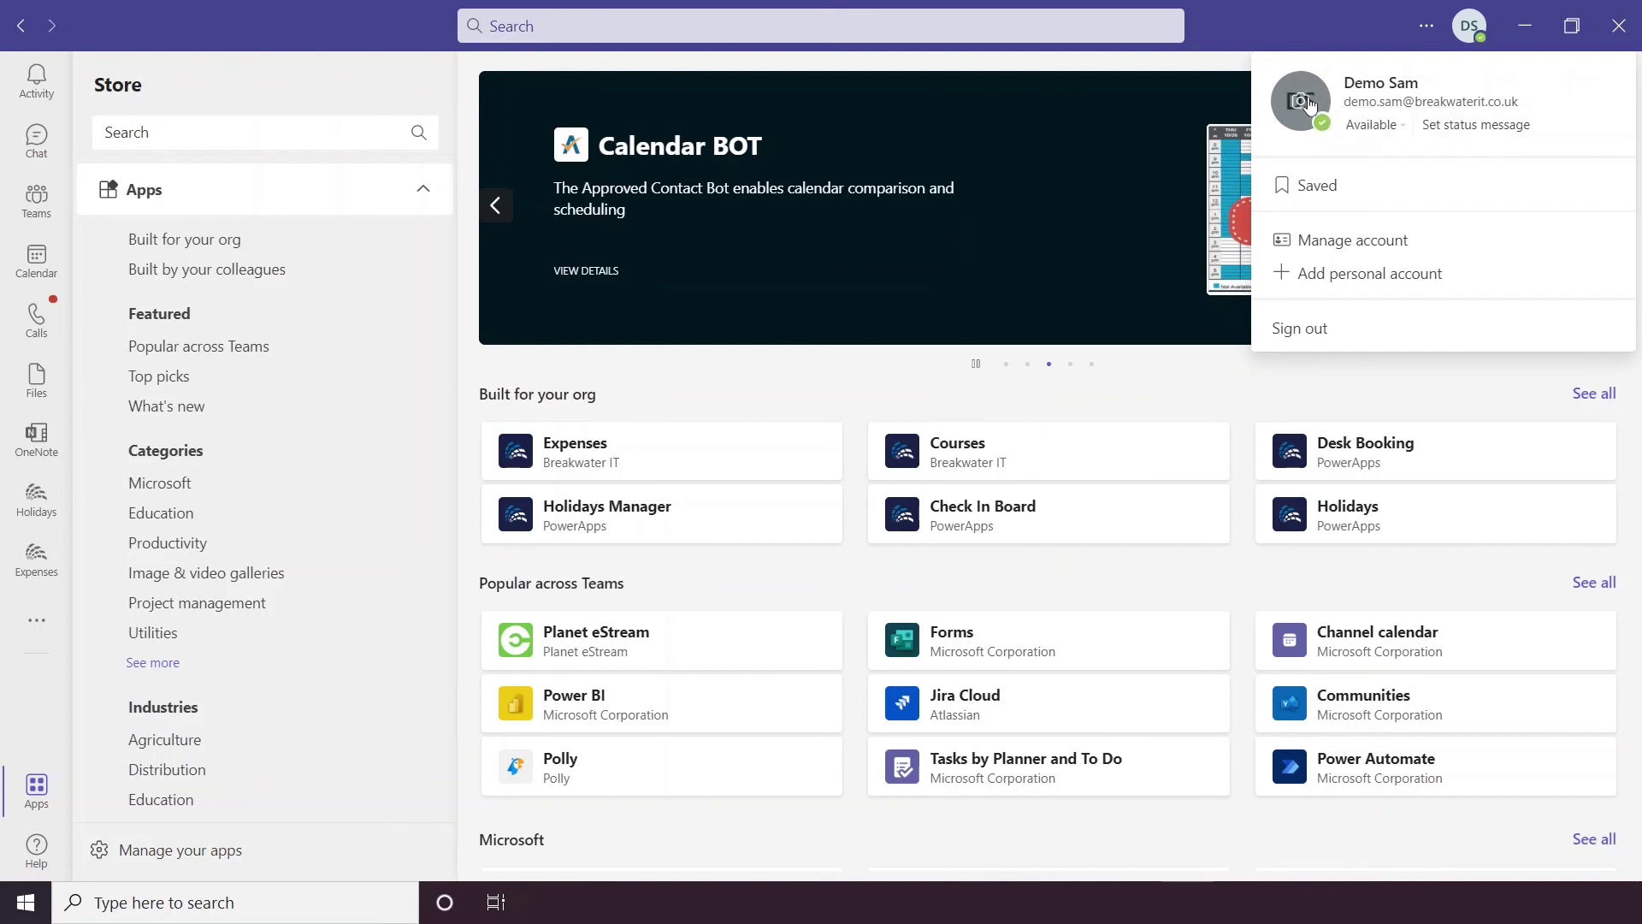
Step: View the saved messages of the profile
left_click(1325, 196)
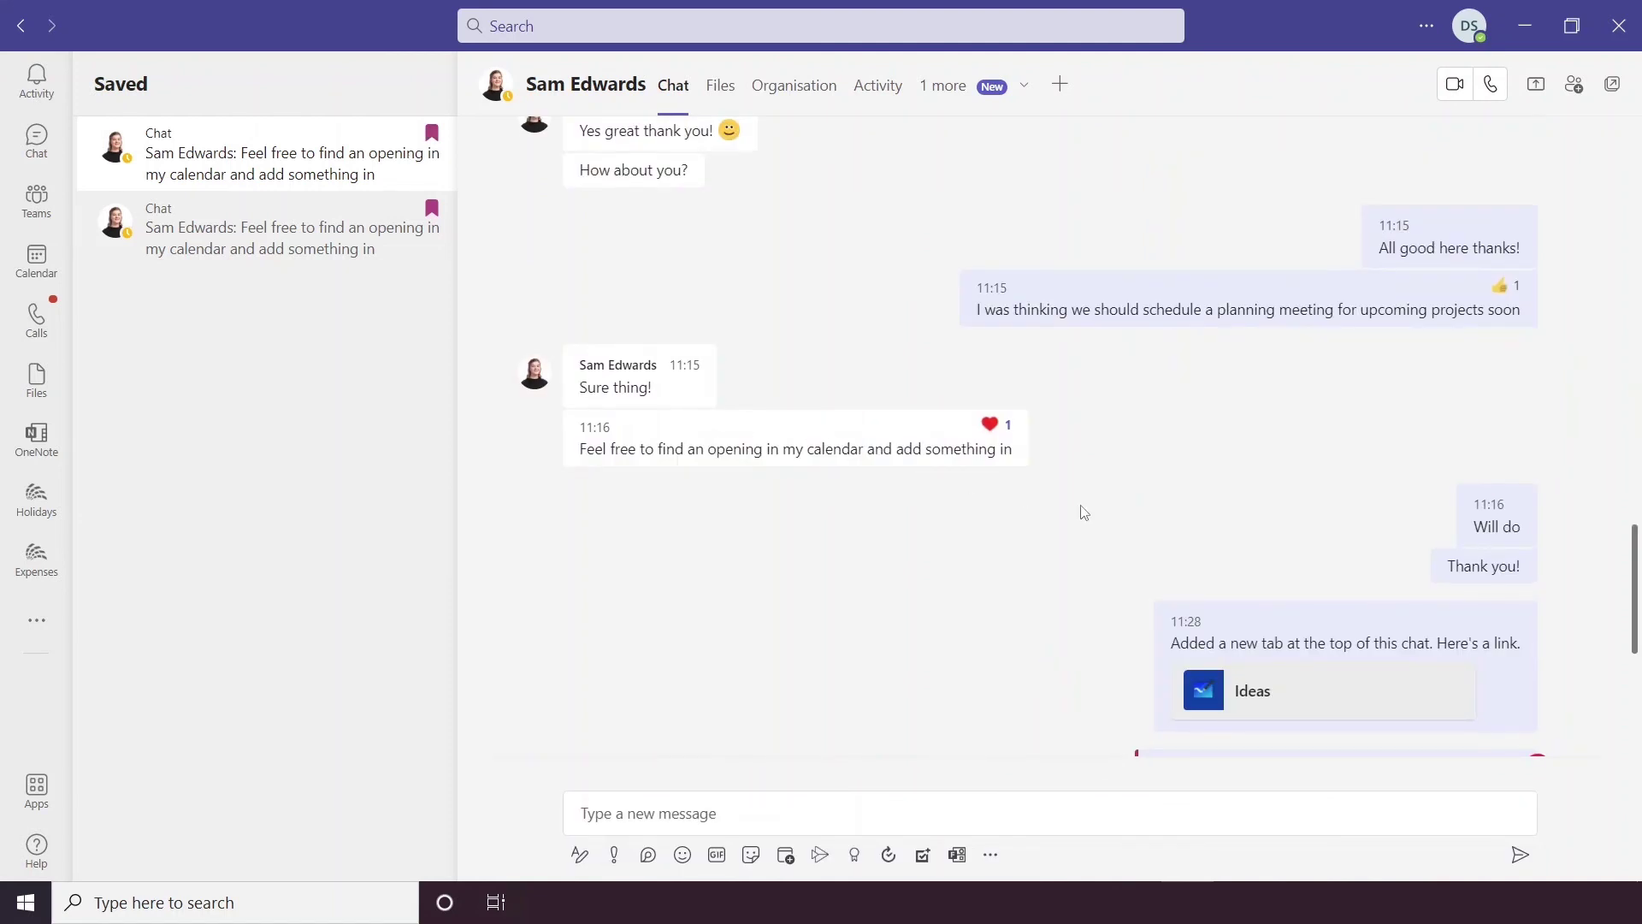
Step: Review the account management settings, close them, and check the profile's sign-out option without signing out
left_click(1468, 34)
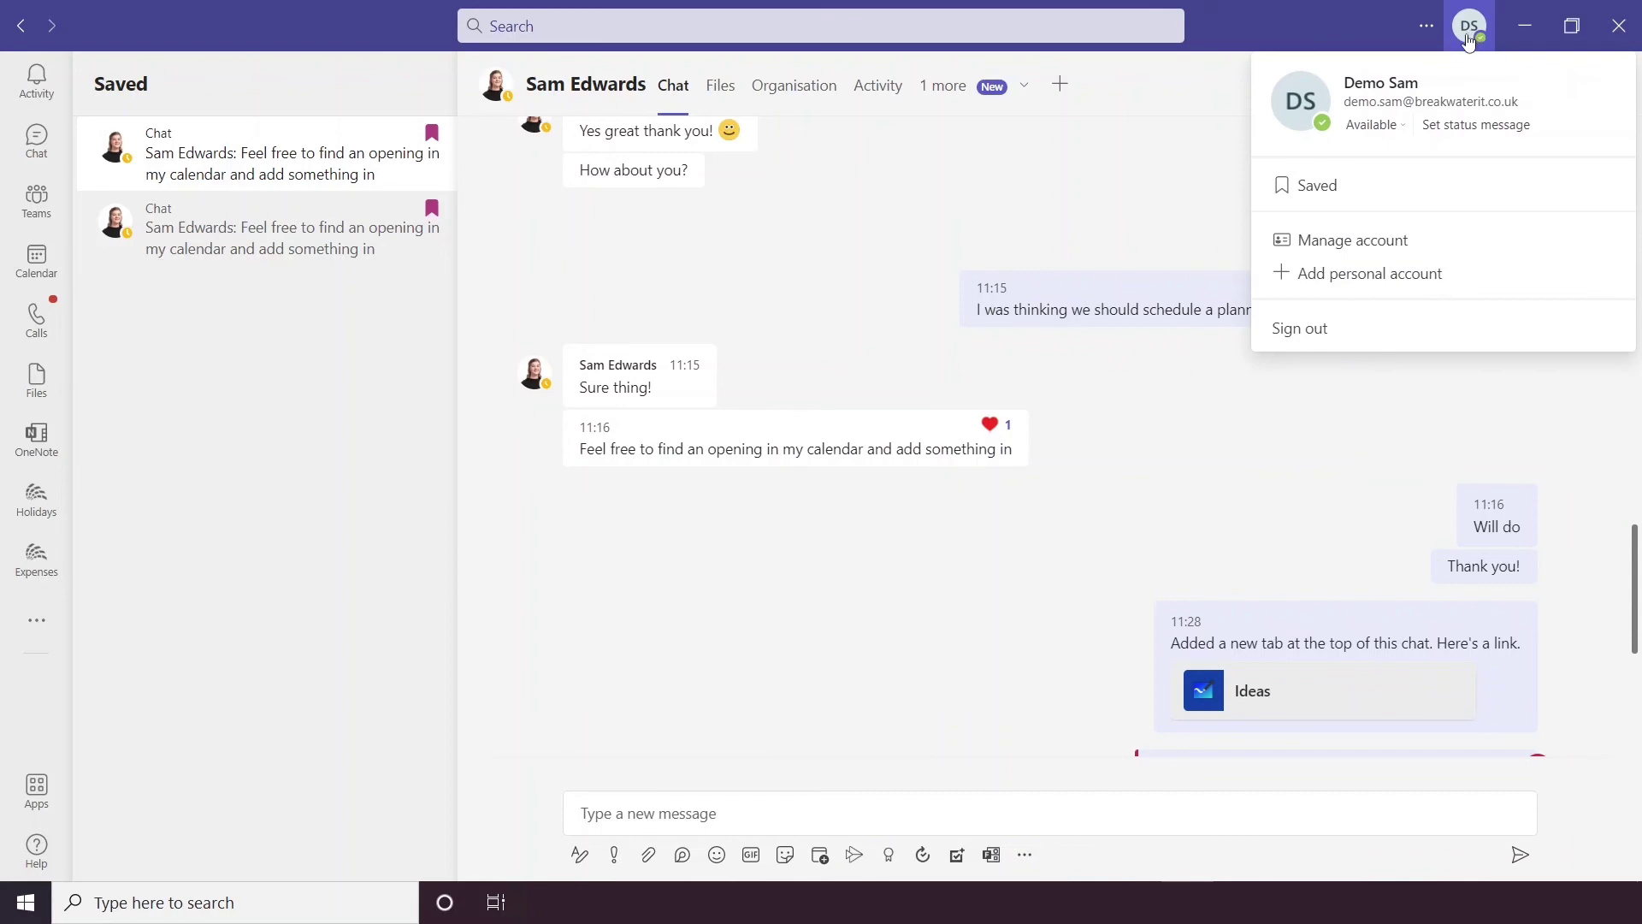
left_click(1403, 247)
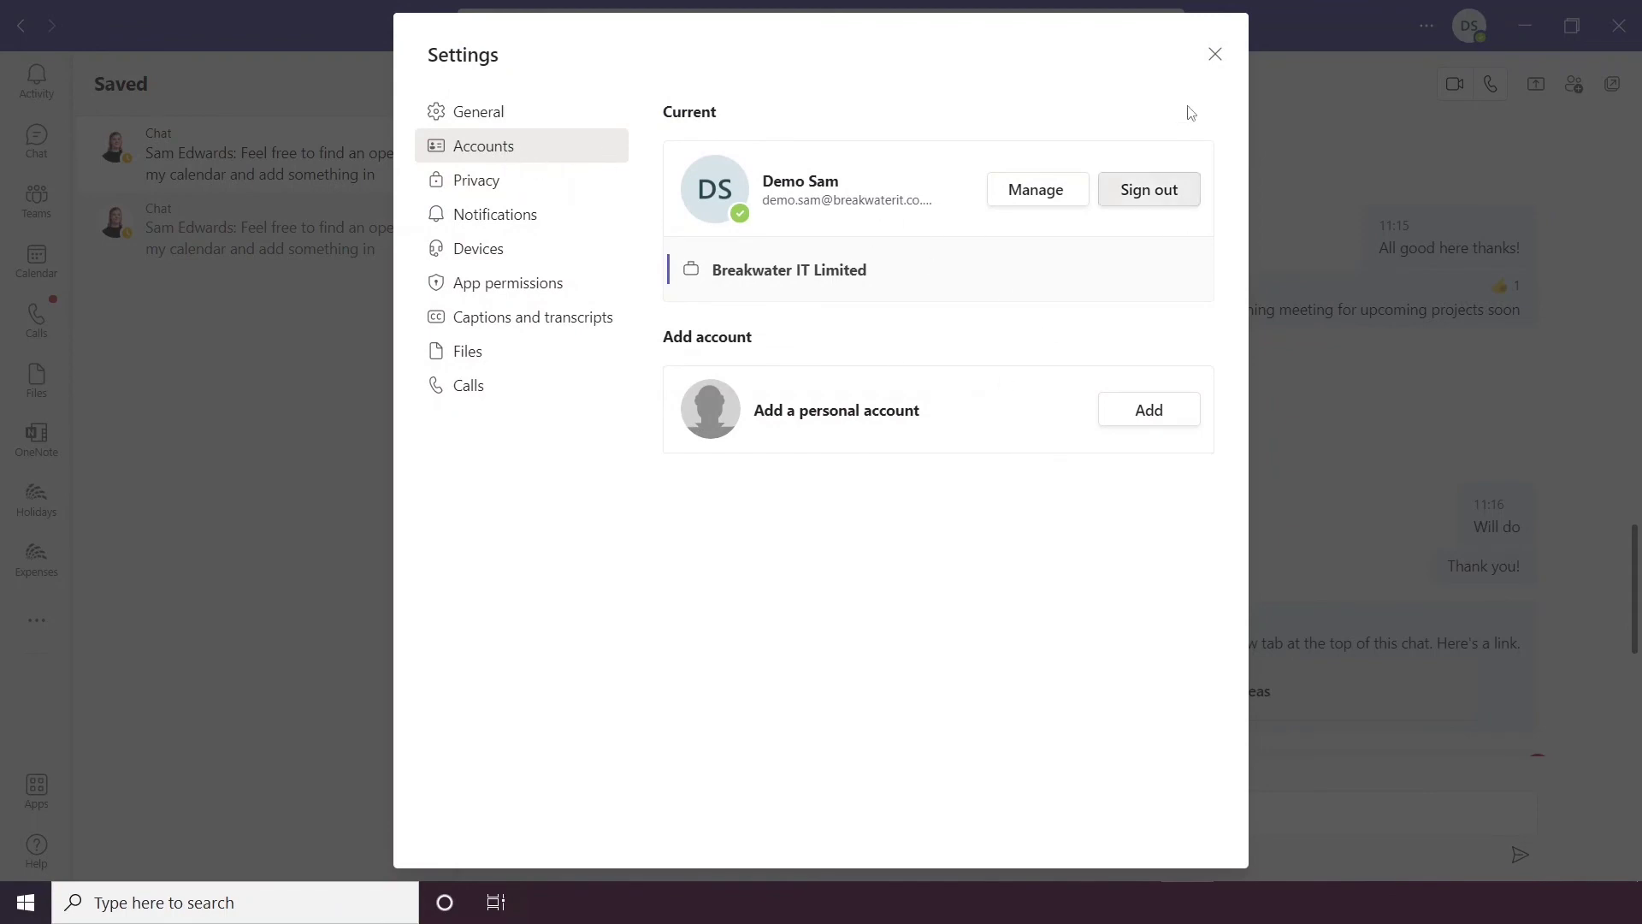
left_click(1215, 54)
left_click(1469, 26)
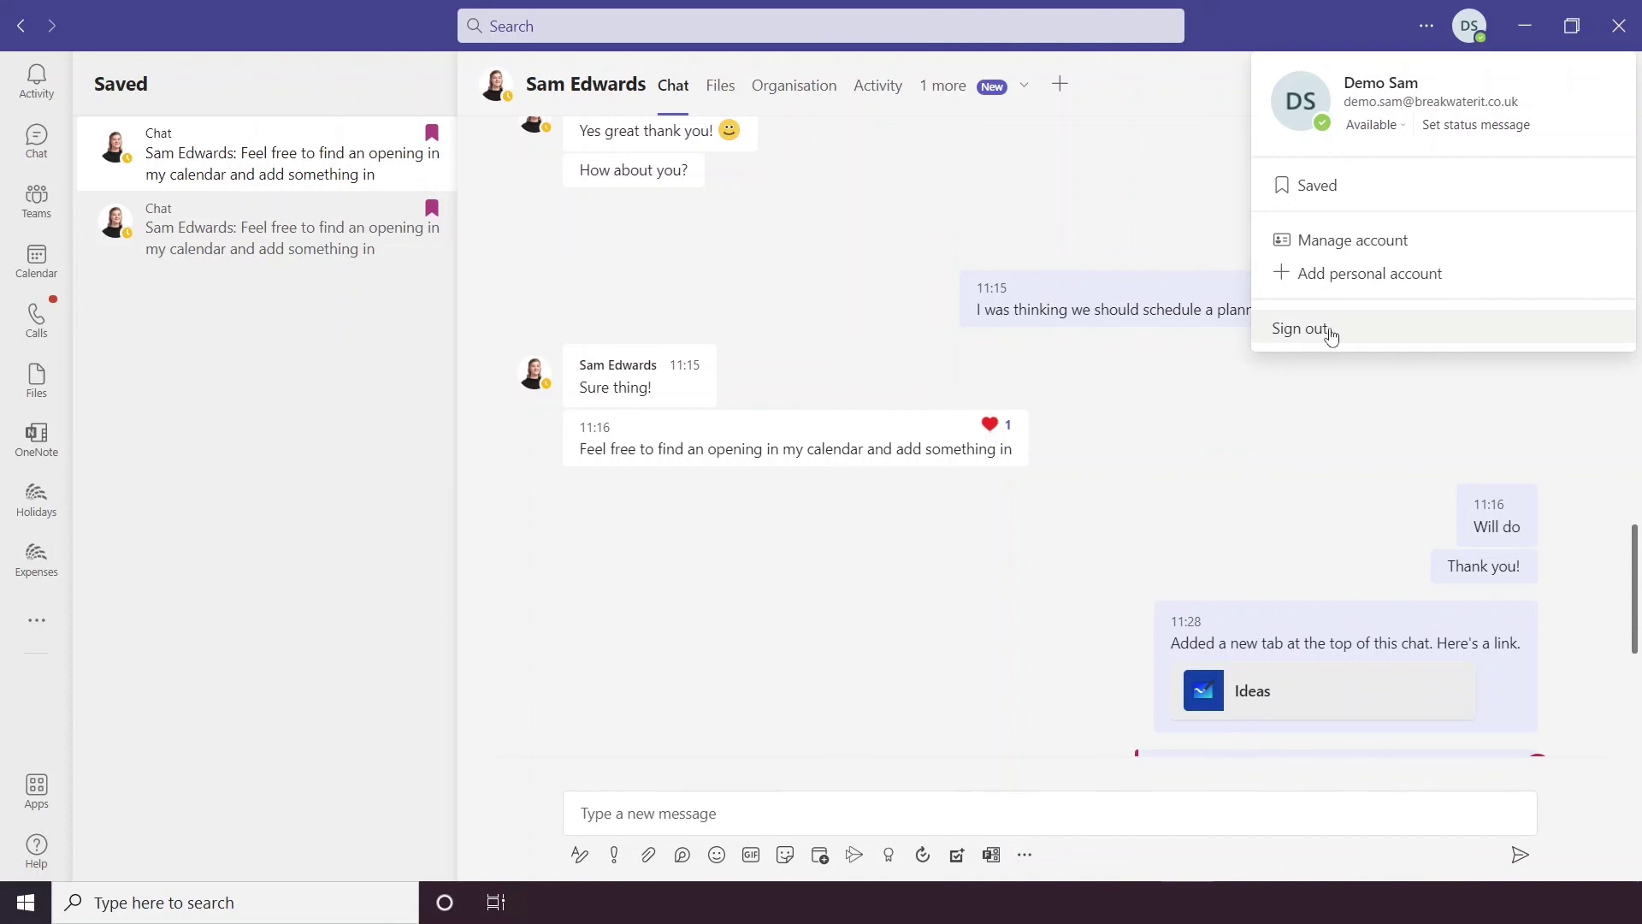
left_click(1246, 456)
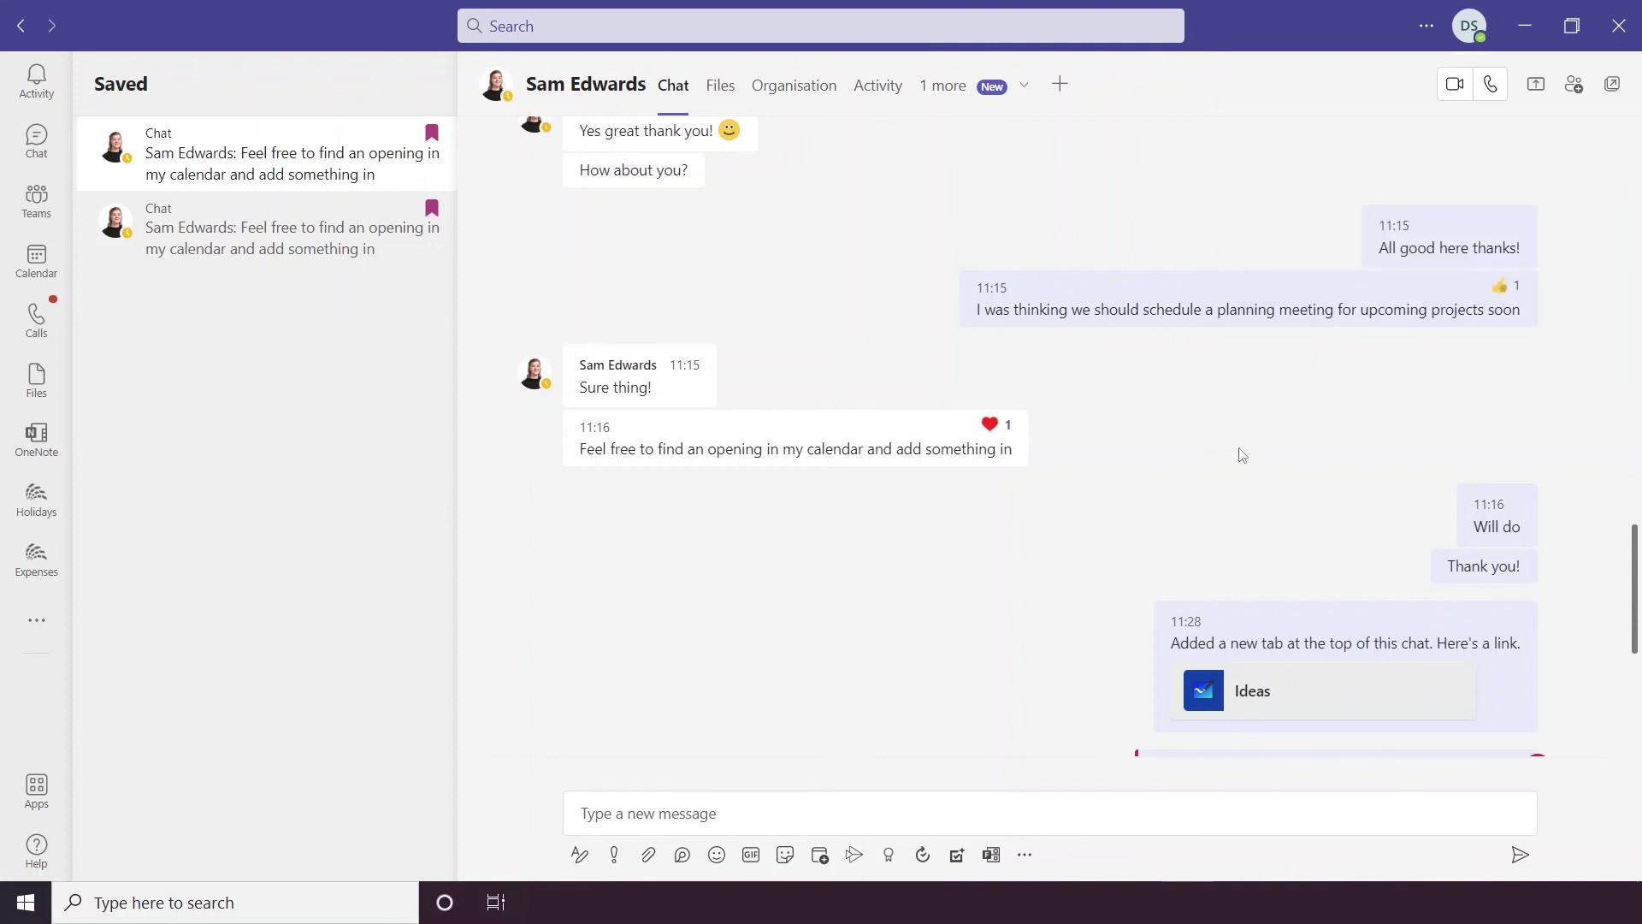